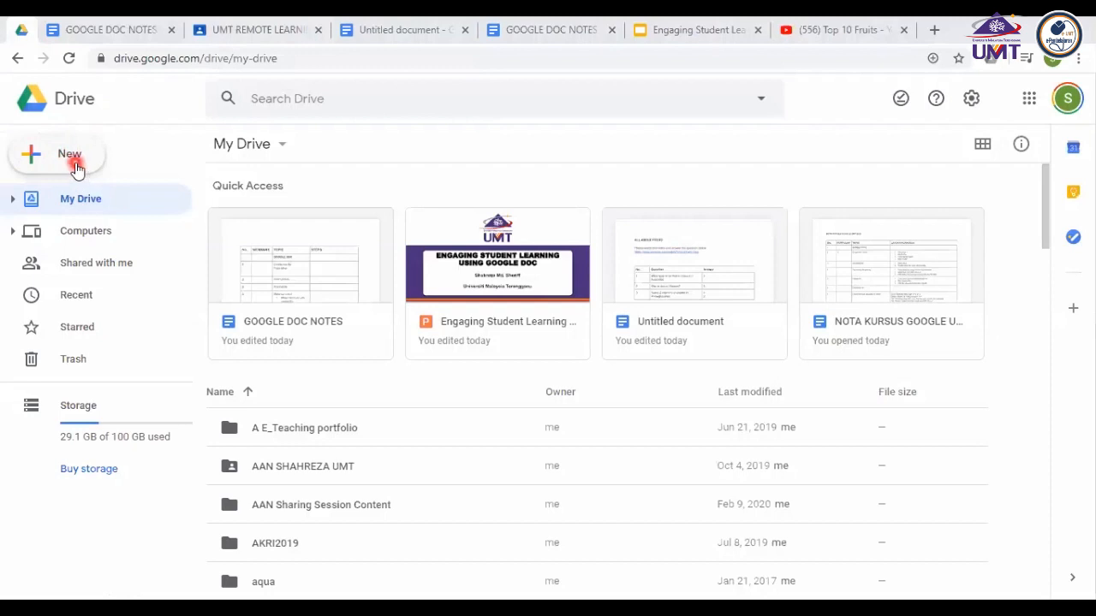
- Create a new blank Google Docs document in My Drive
{"action": "left_click", "coordinate": [76, 163]}
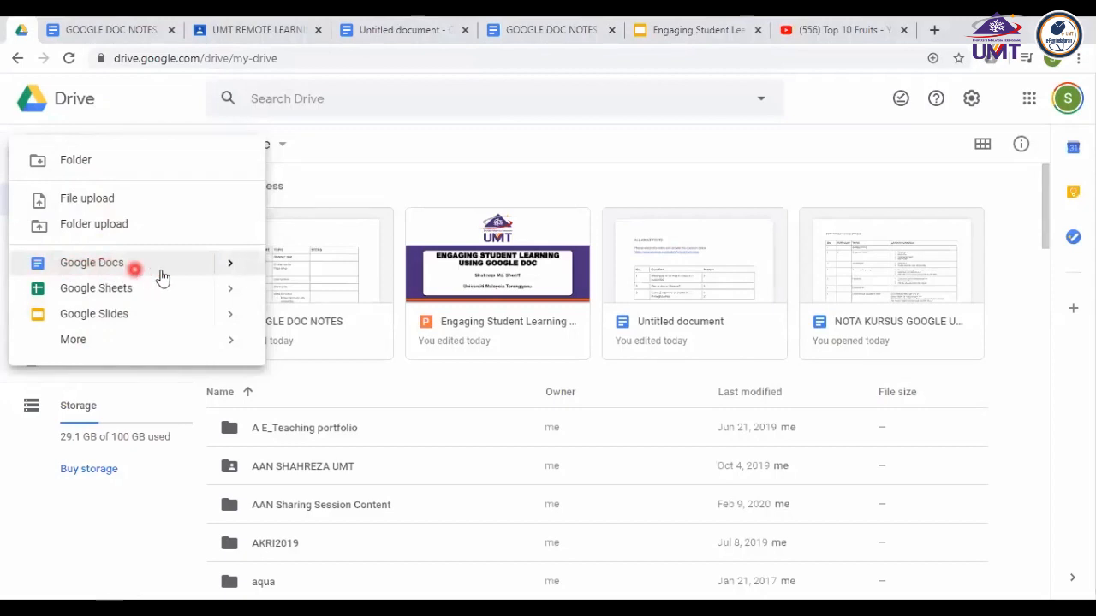
{"action": "left_click", "coordinate": [231, 266]}
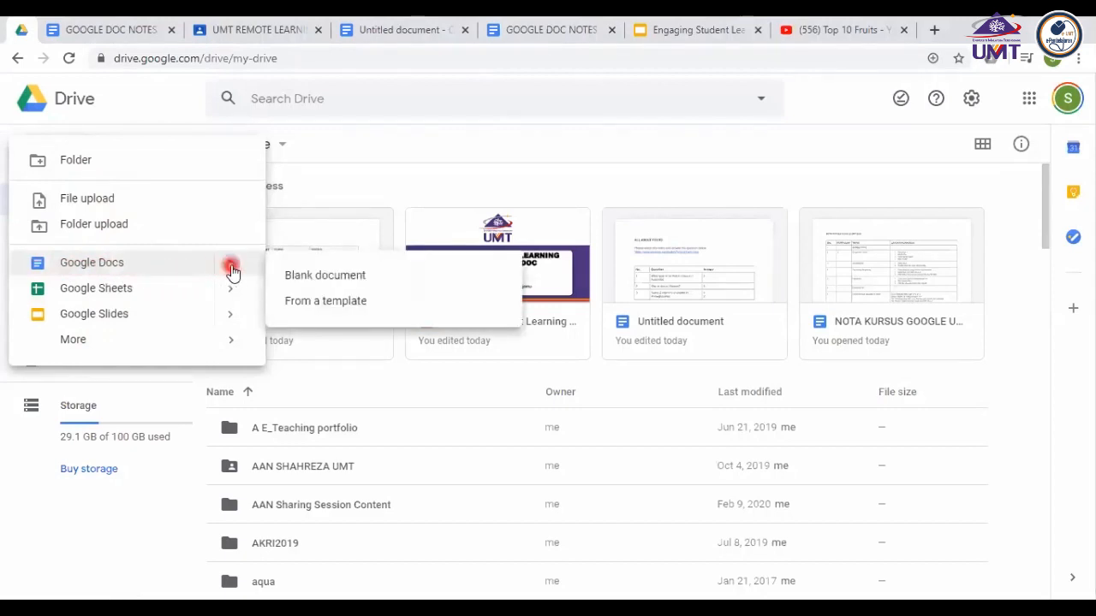
{"action": "left_click", "coordinate": [288, 278]}
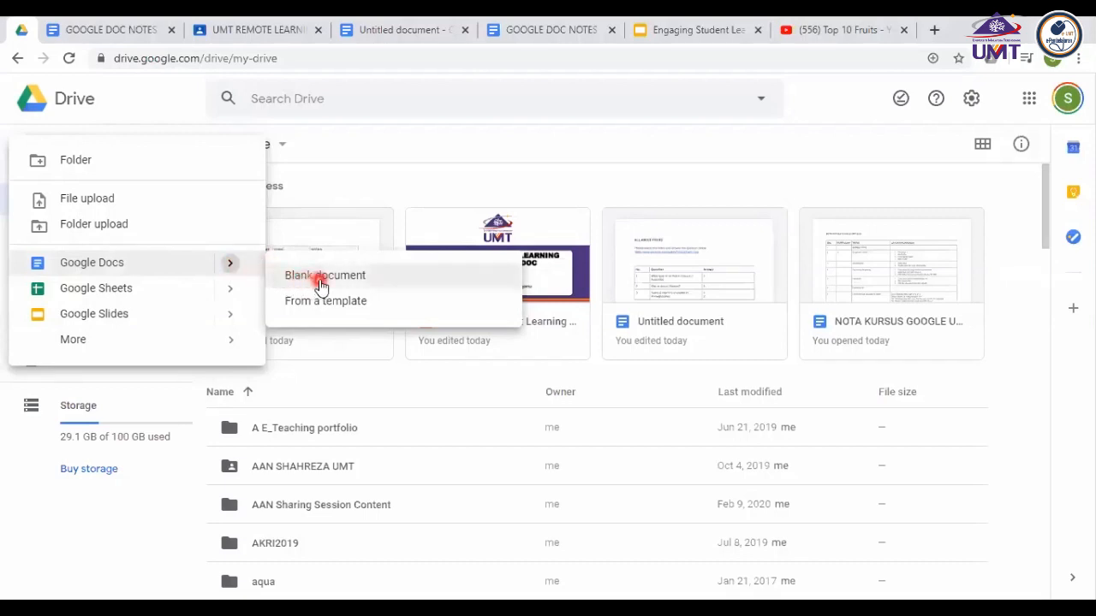
{"action": "left_click", "coordinate": [321, 282]}
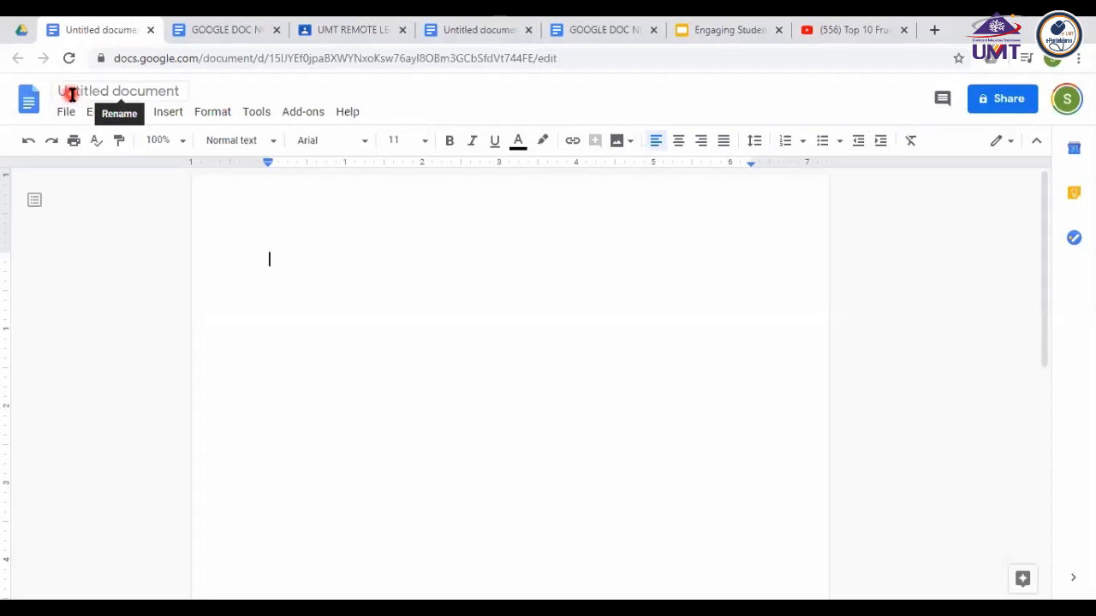
{"action": "type", "text": "C"}
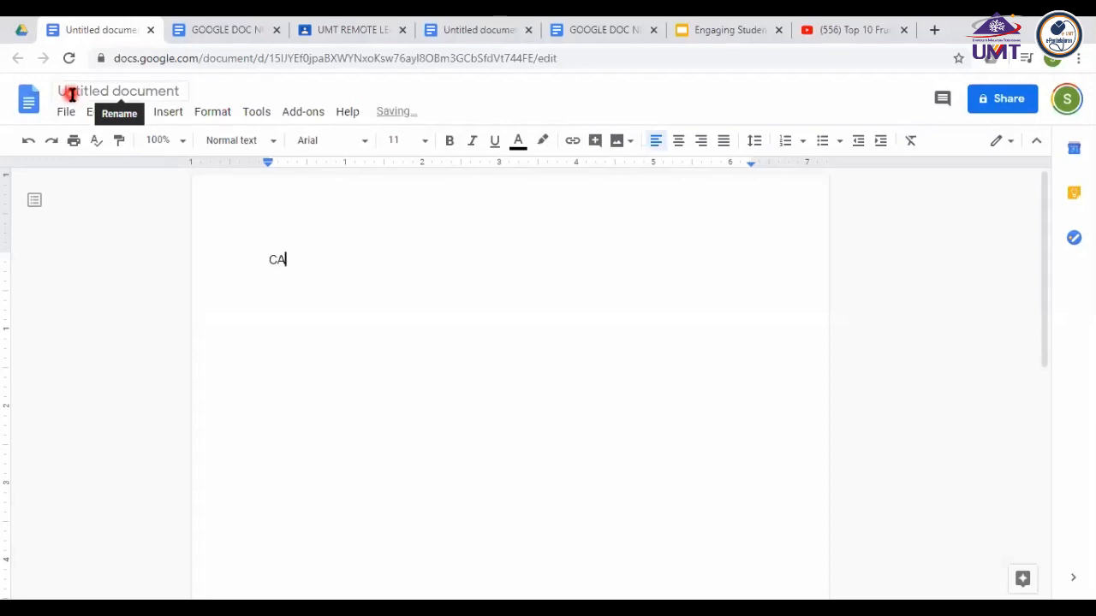
{"action": "type", "text": "A"}
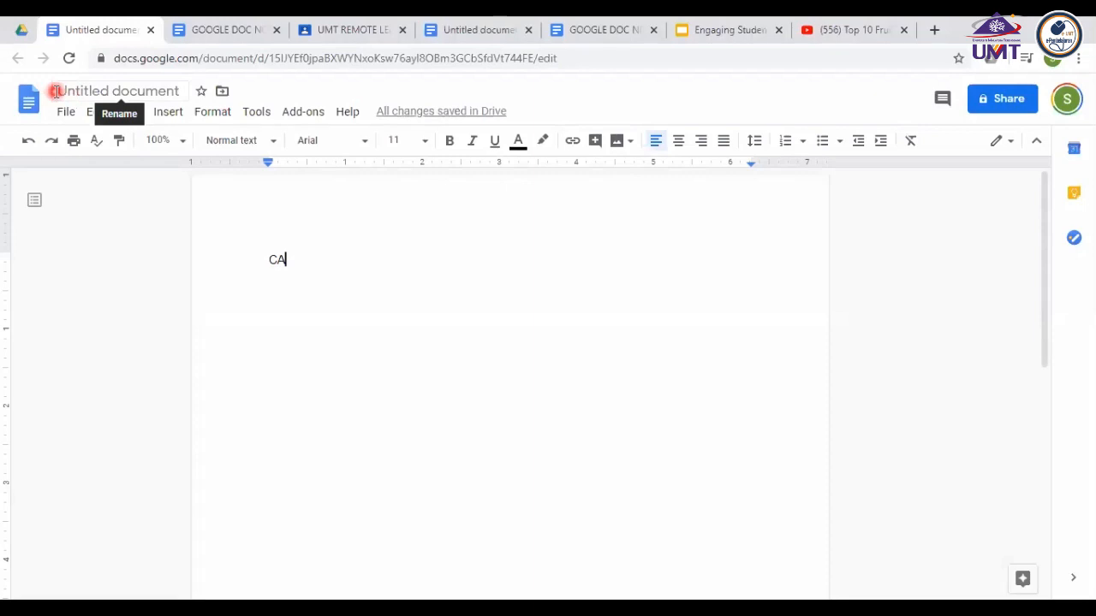
{"action": "type", "text": "CAR"}
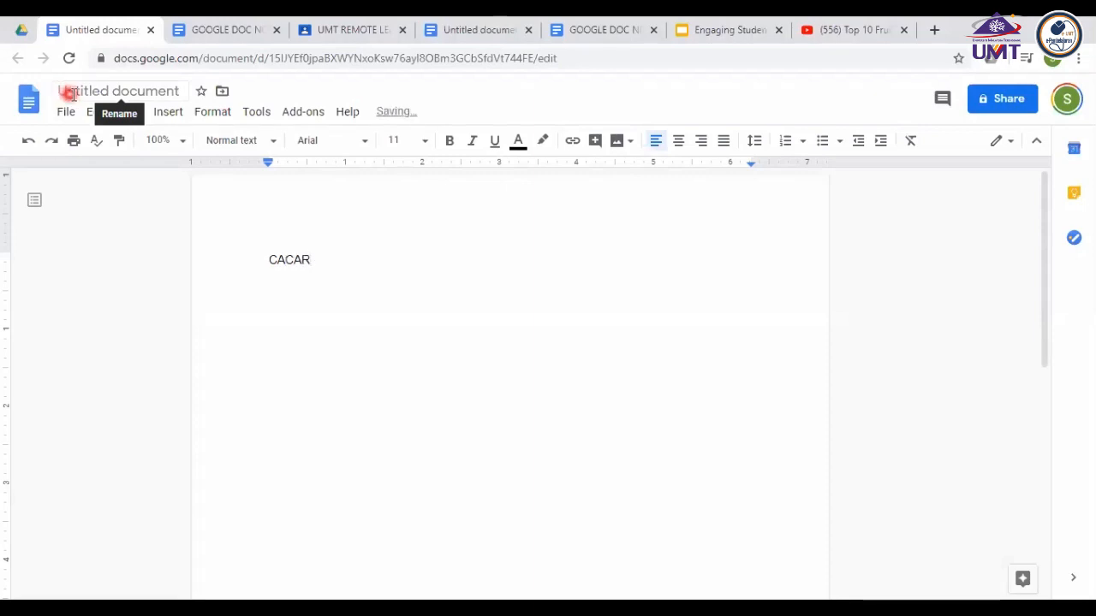
- Rename the untitled document as "cars"
{"action": "left_click", "coordinate": [68, 91]}
{"action": "key", "text": "BackSpace"}
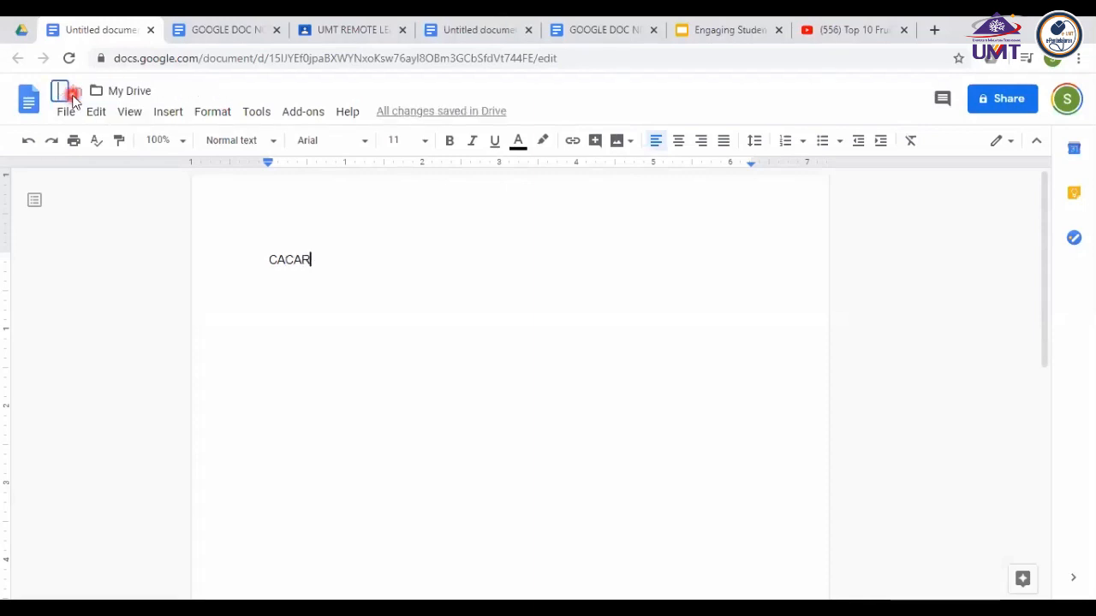
{"action": "type", "text": "cars"}
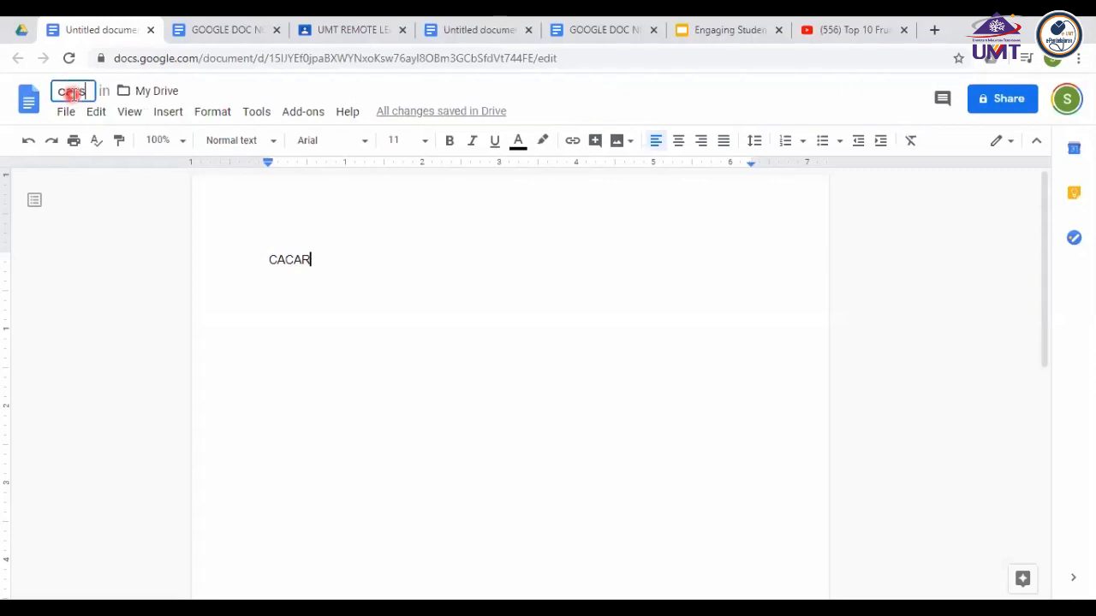
- Replace the stray text in the document body with "Please add some info about cars"
{"action": "left_click", "coordinate": [314, 261]}
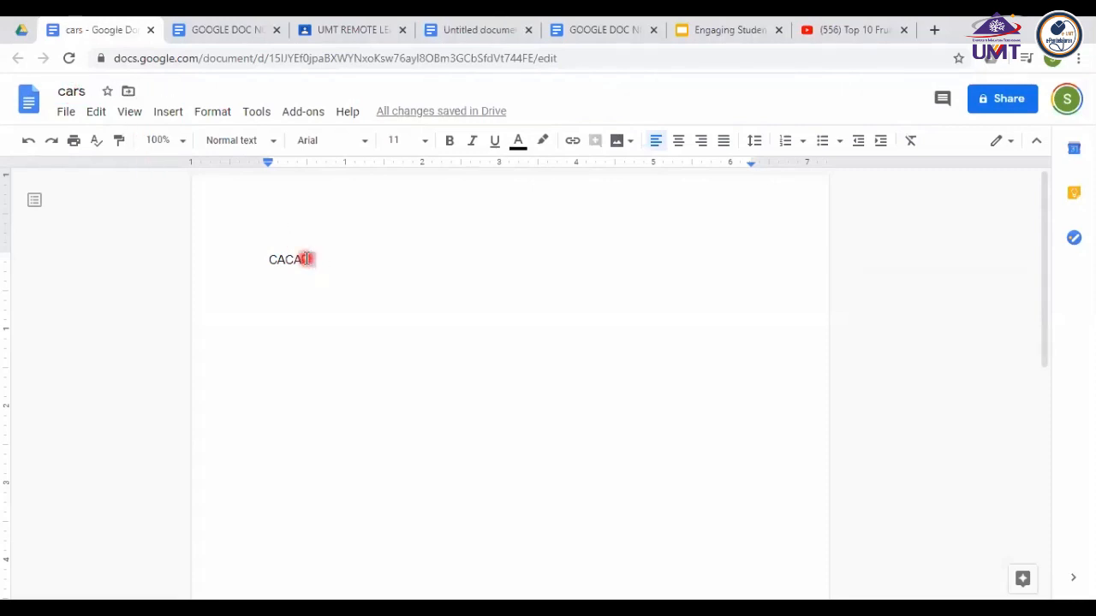
{"action": "key", "text": "BackSpace"}
{"action": "key", "text": "BackSpace"}
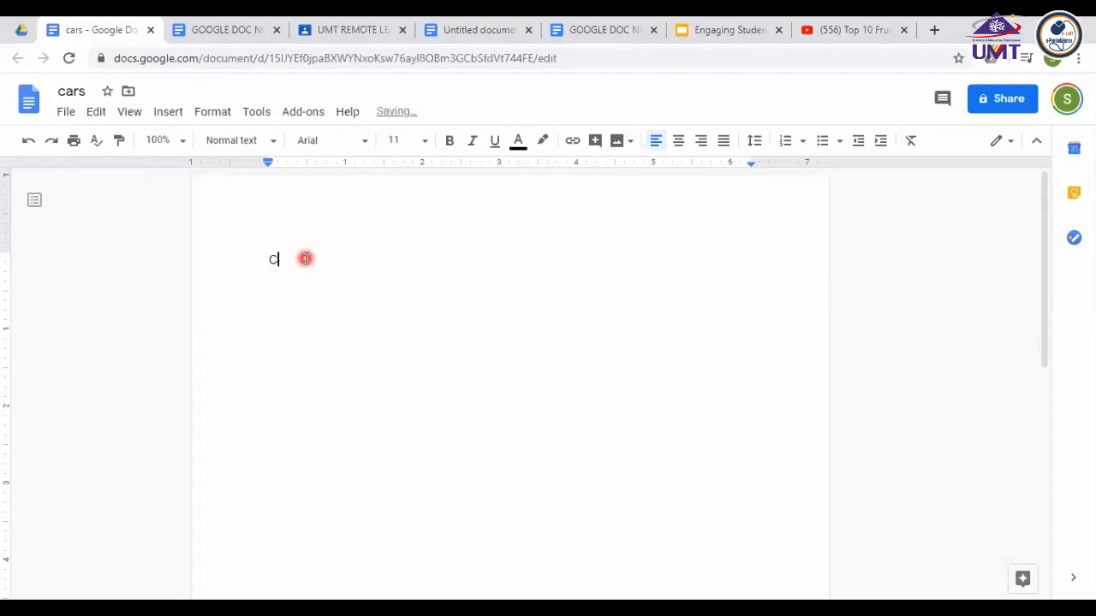
{"action": "key", "text": "BackSpace"}
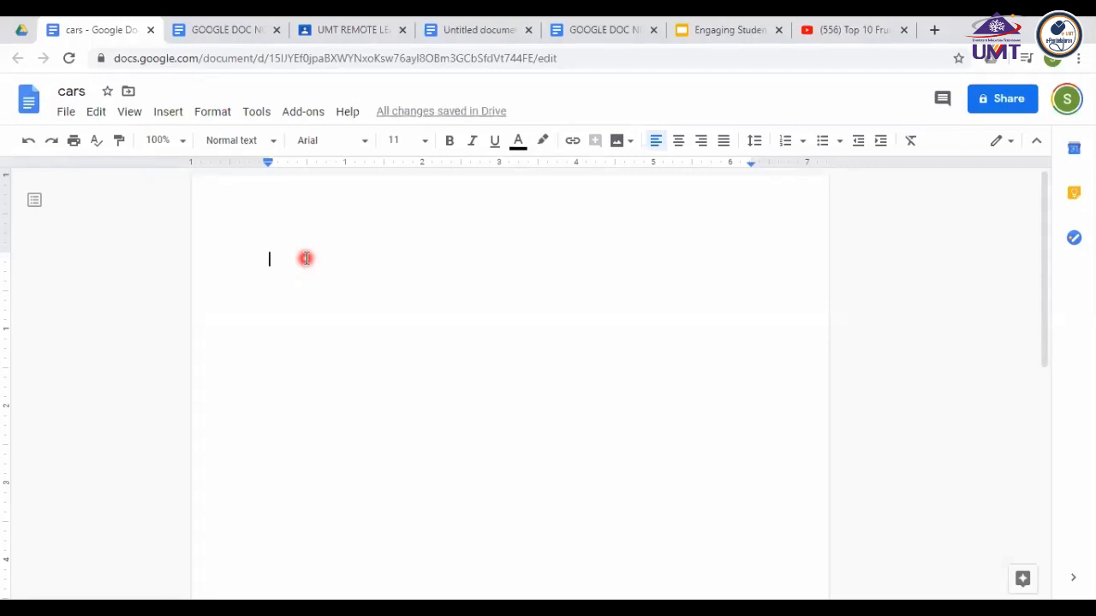
{"action": "type", "text": "Please"}
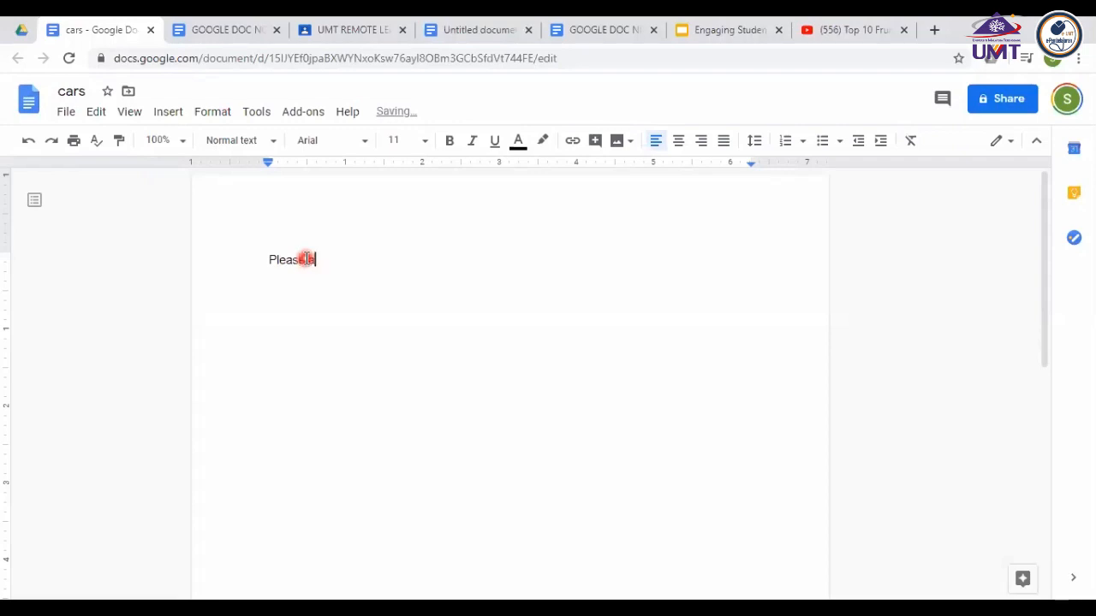
{"action": "type", "text": " add some info about cars"}
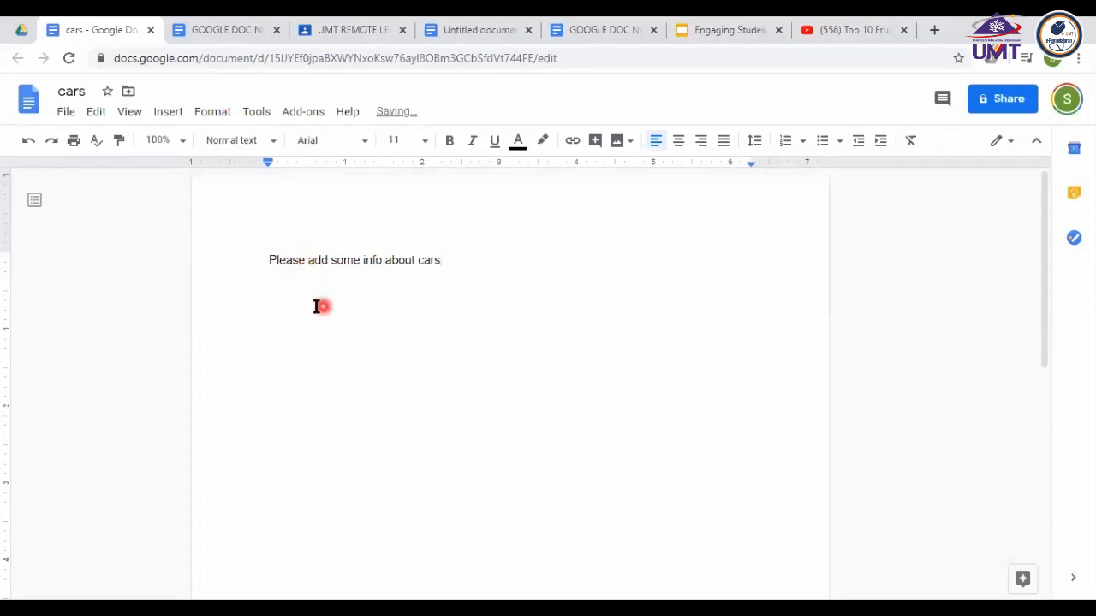
- Insert a table of 4 columns and 16 rows below the instruction sentence
{"action": "left_click", "coordinate": [300, 299]}
{"action": "key", "text": "Return"}
{"action": "key", "text": "BackSpace"}
{"action": "left_click", "coordinate": [453, 253]}
{"action": "left_click", "coordinate": [169, 114]}
{"action": "left_click", "coordinate": [181, 143]}
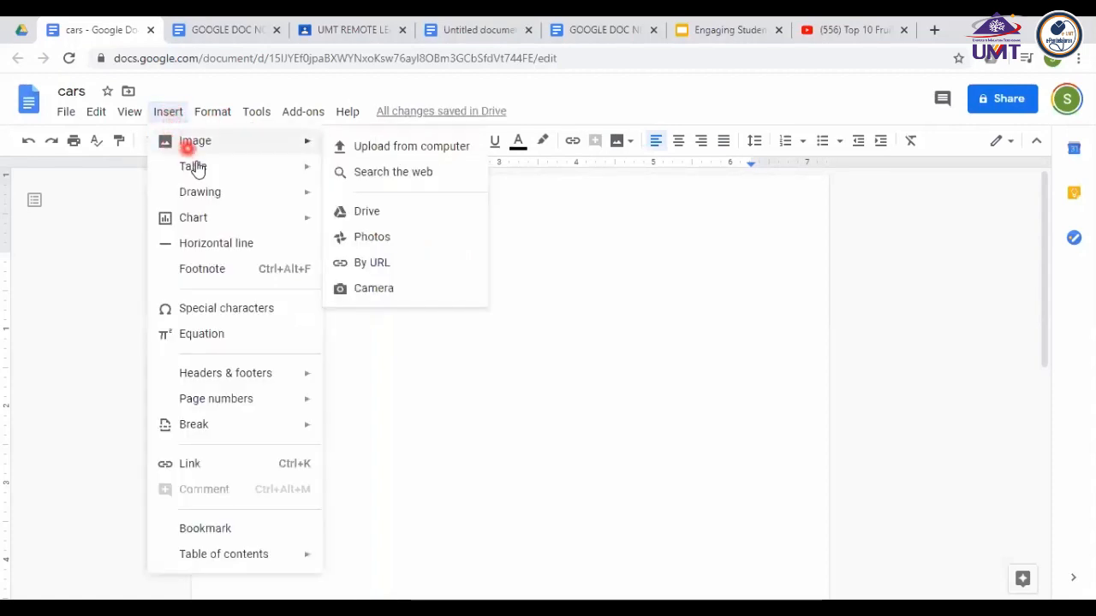
{"action": "mouse_move", "coordinate": [196, 167]}
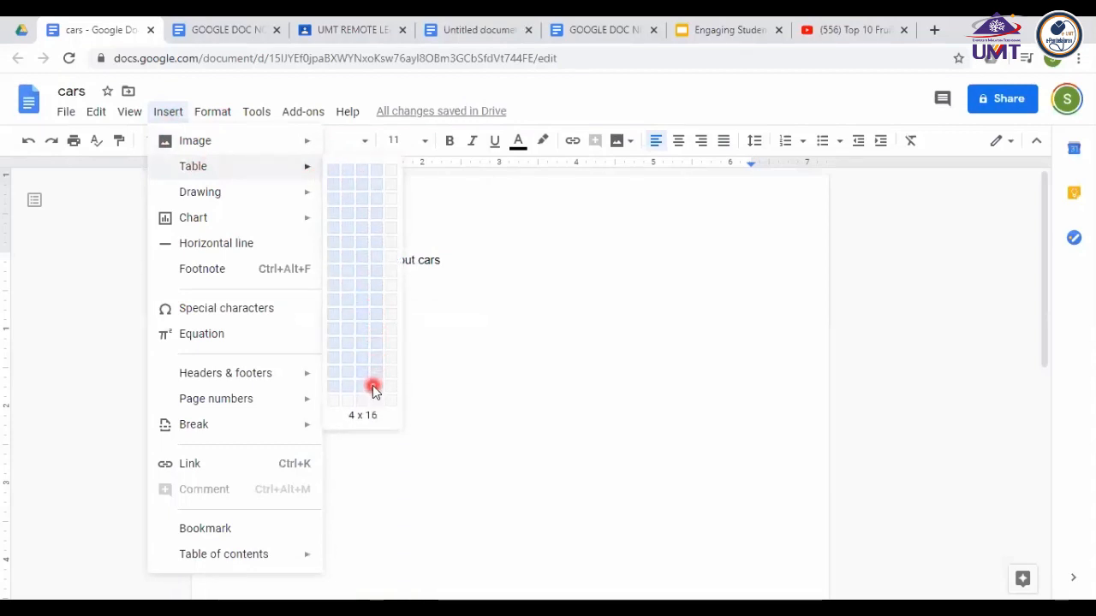
{"action": "left_click", "coordinate": [373, 389]}
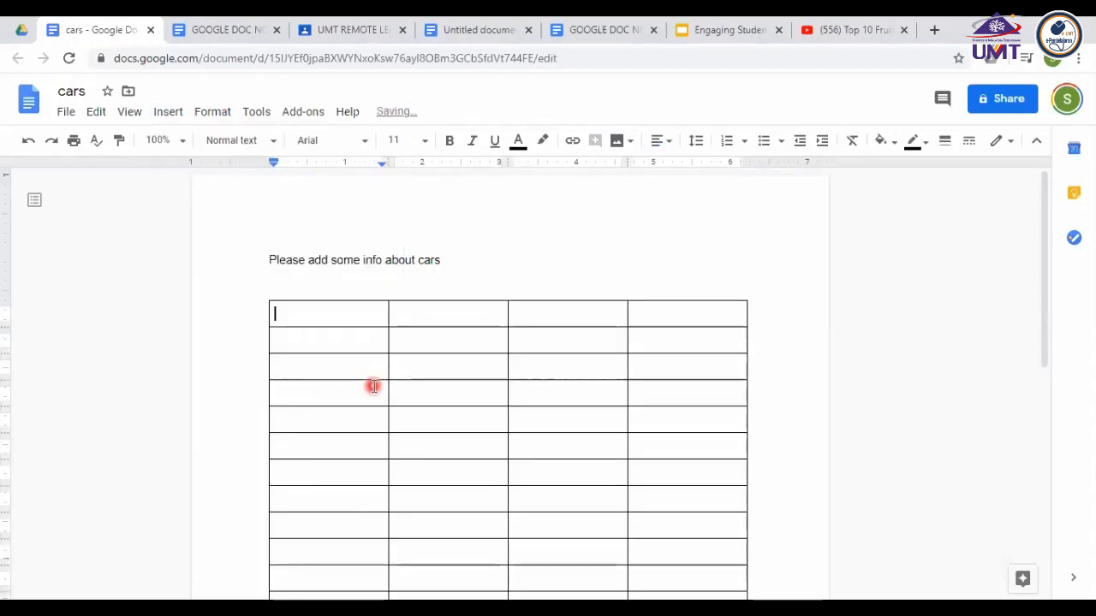
- Narrow the table's first column to less than half its width and give it the header "No"
{"action": "left_click_drag", "start_coordinate": [359, 309], "coordinate": [301, 311]}
{"action": "left_click", "coordinate": [303, 312]}
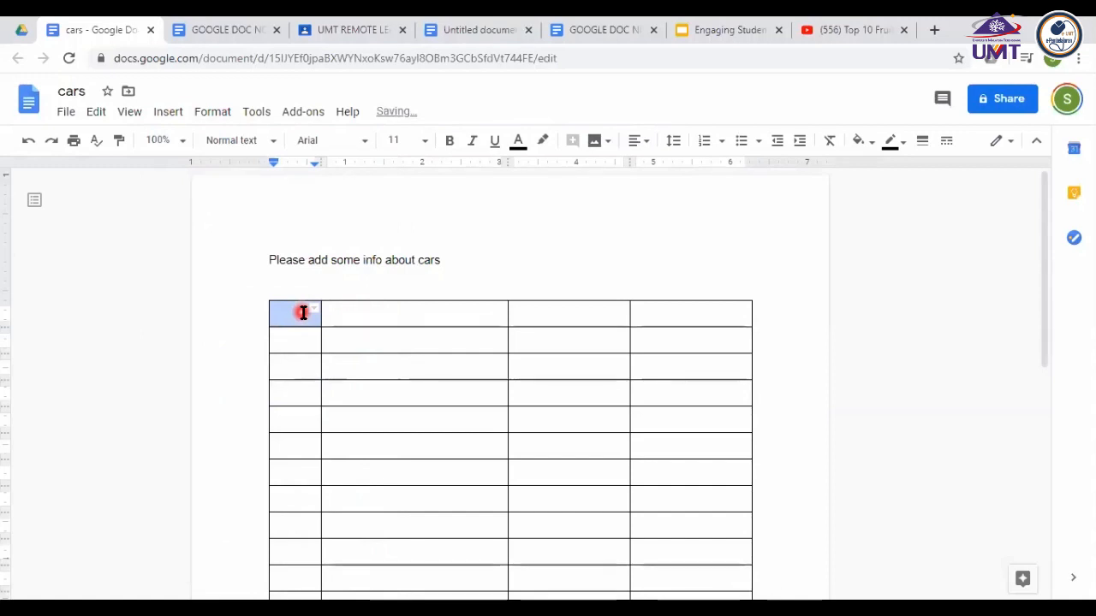
{"action": "type", "text": "No"}
- Fill the remaining header cells of the table with "Nickname", "Name of car" and "Picture"
{"action": "left_click", "coordinate": [355, 315]}
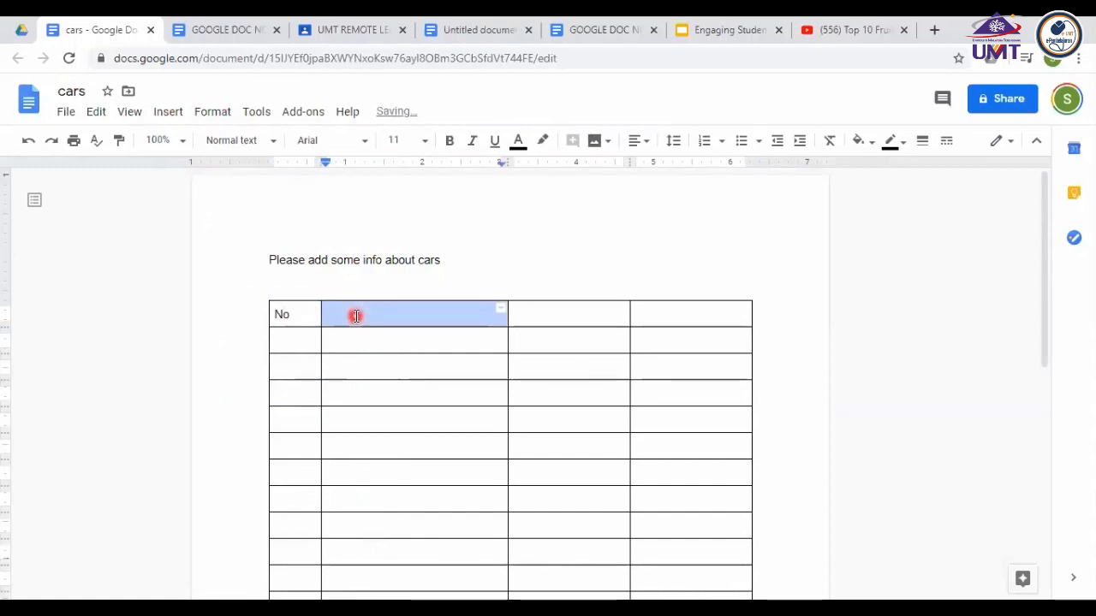
{"action": "type", "text": "Nick"}
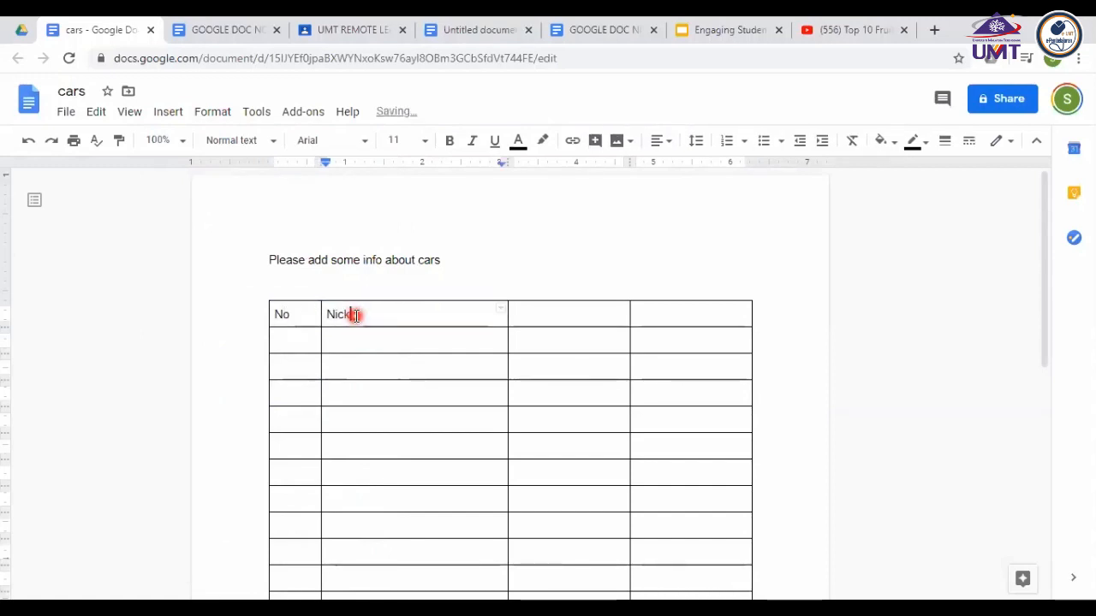
{"action": "type", "text": "name"}
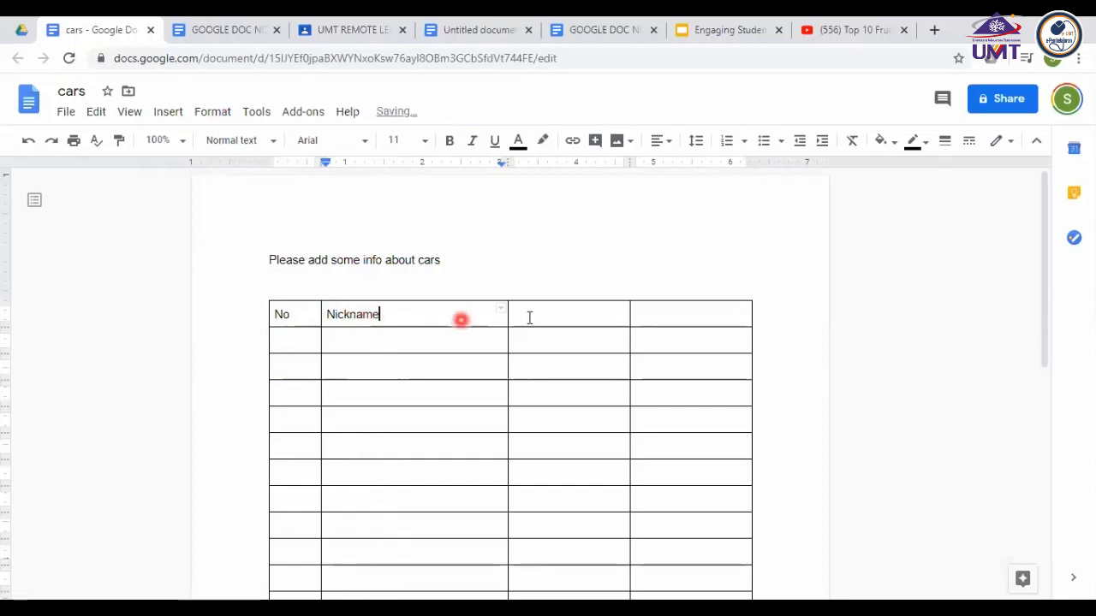
{"action": "left_click", "coordinate": [541, 317]}
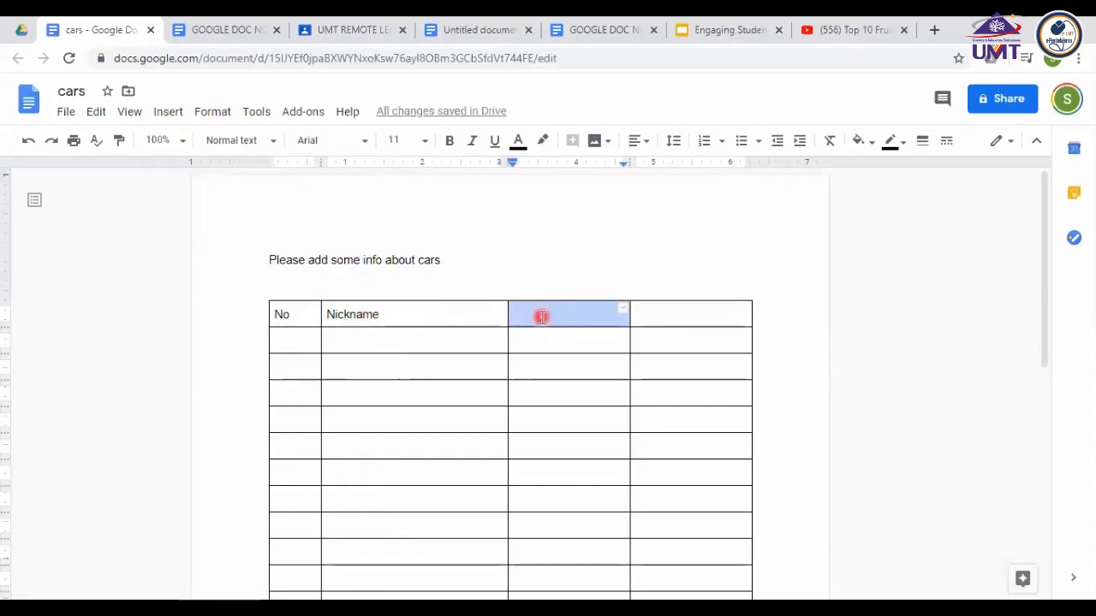
{"action": "type", "text": "Name of car"}
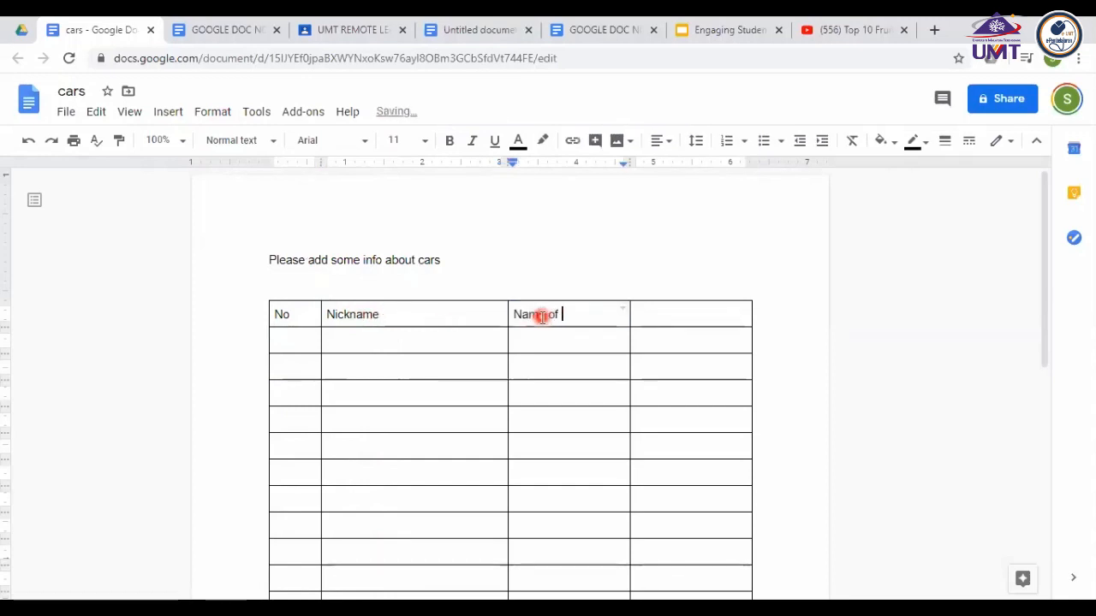
{"action": "left_click", "coordinate": [676, 313]}
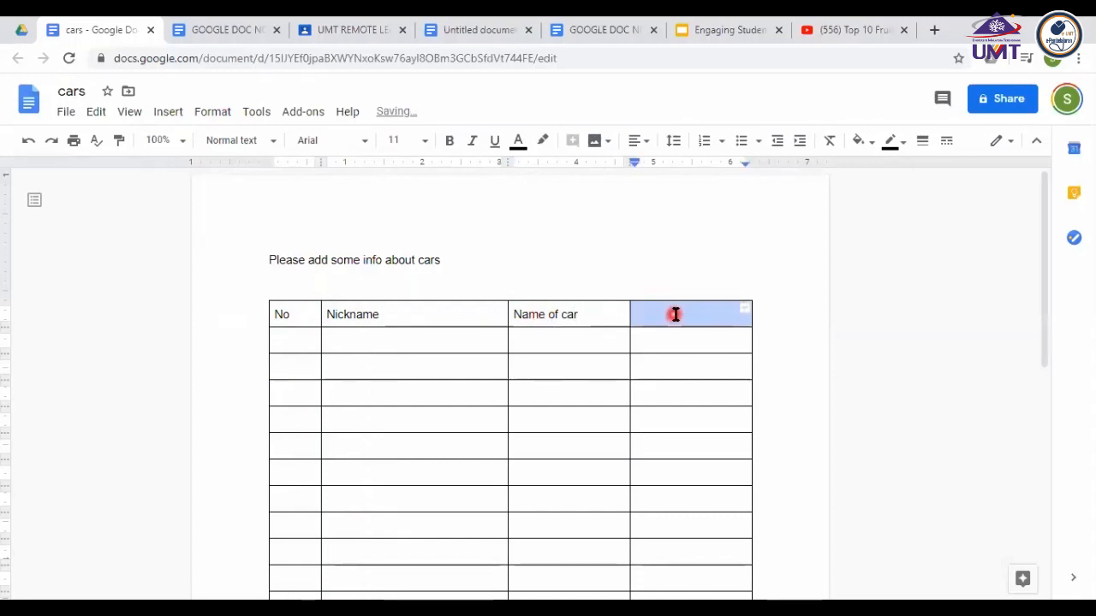
{"action": "type", "text": "Plcture"}
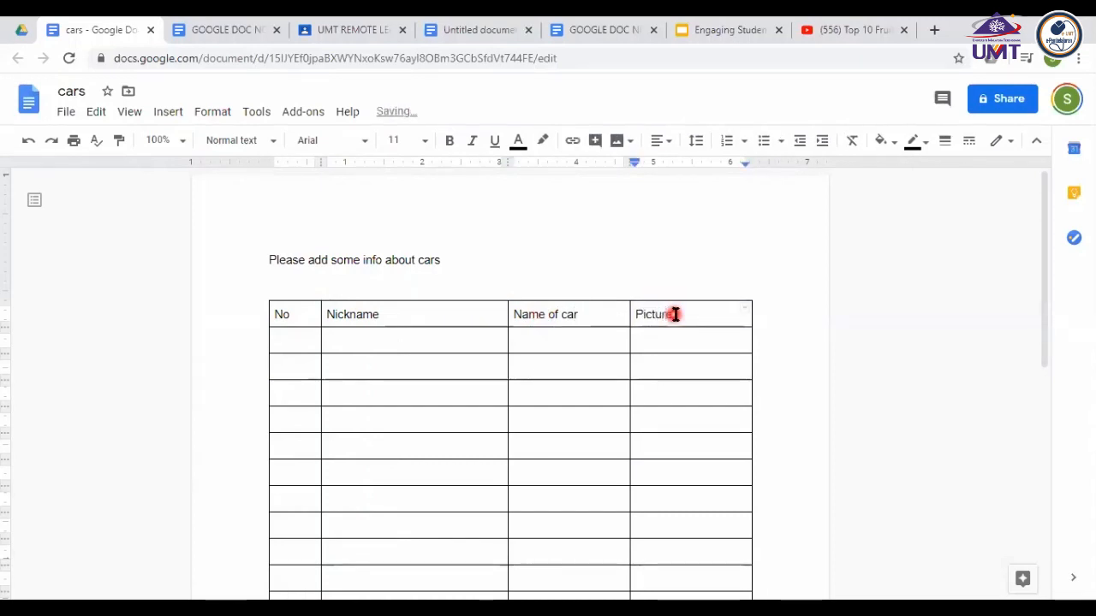
{"action": "left_click", "coordinate": [285, 318]}
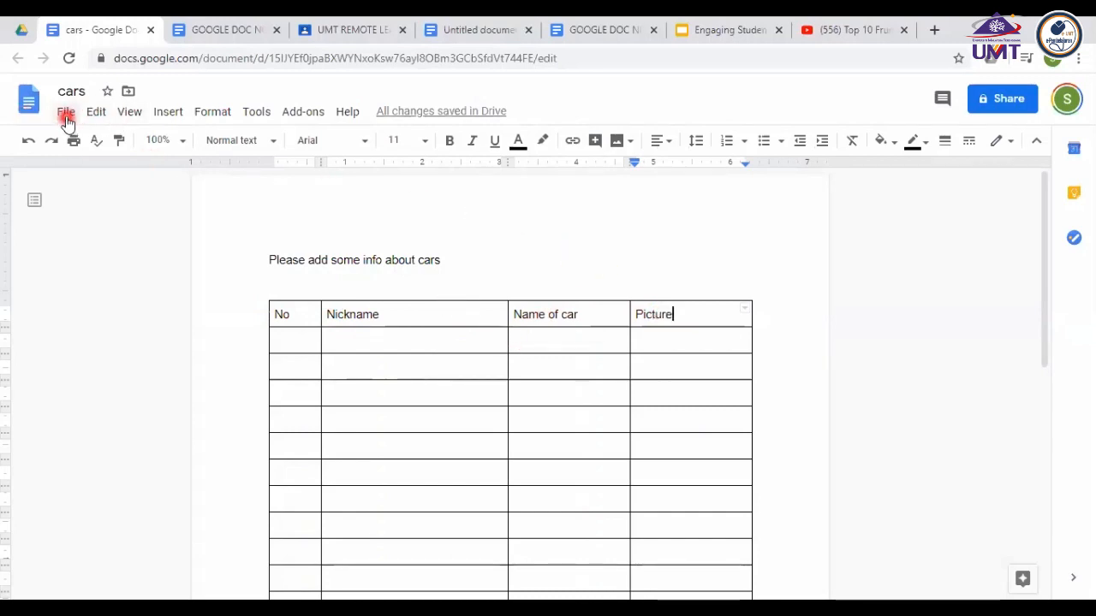
- Get a shareable link for the document and set its access to "Anyone with the link can edit"
{"action": "left_click", "coordinate": [995, 101]}
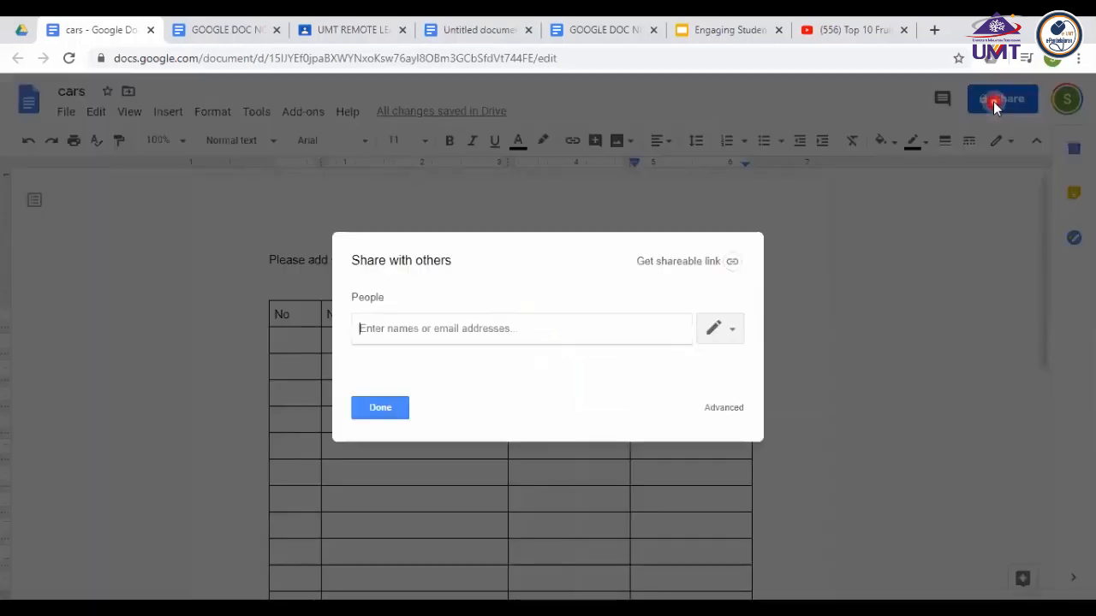
{"action": "left_click", "coordinate": [705, 263]}
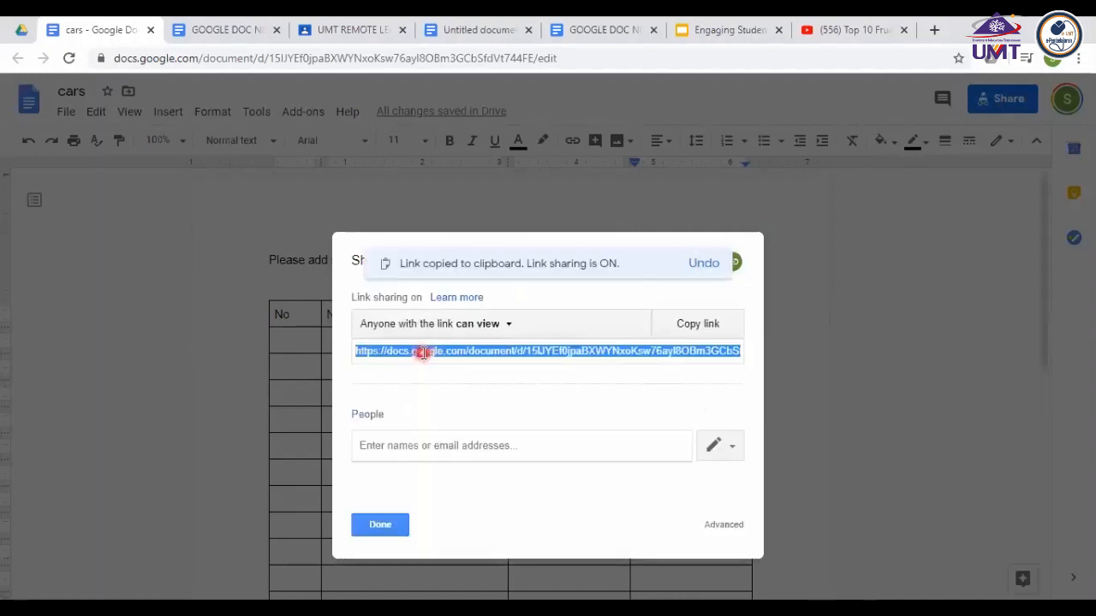
{"action": "left_click", "coordinate": [509, 329]}
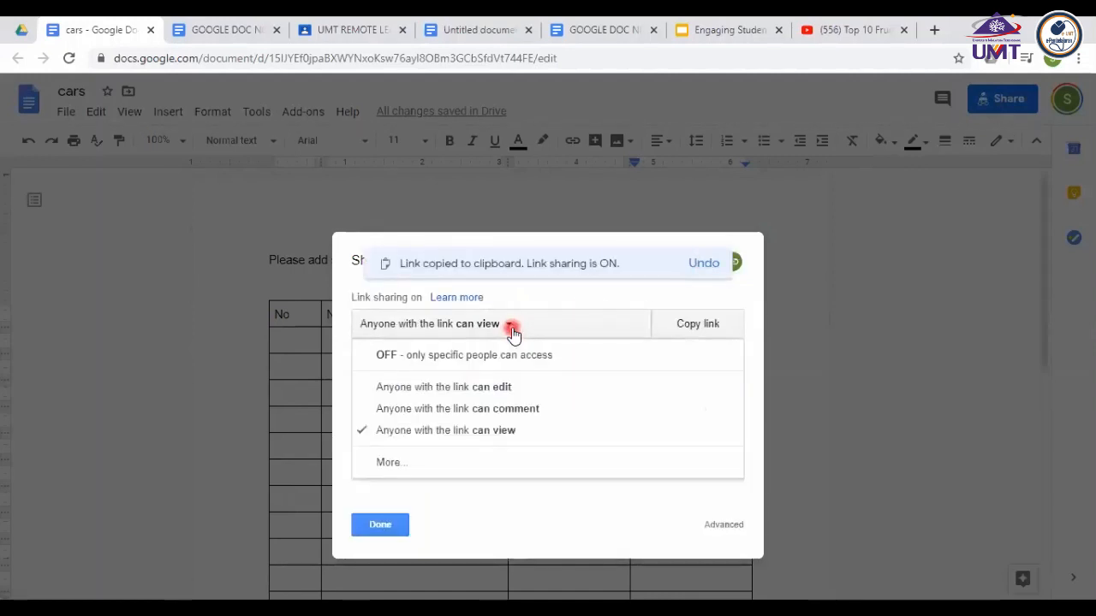
{"action": "left_click", "coordinate": [481, 389]}
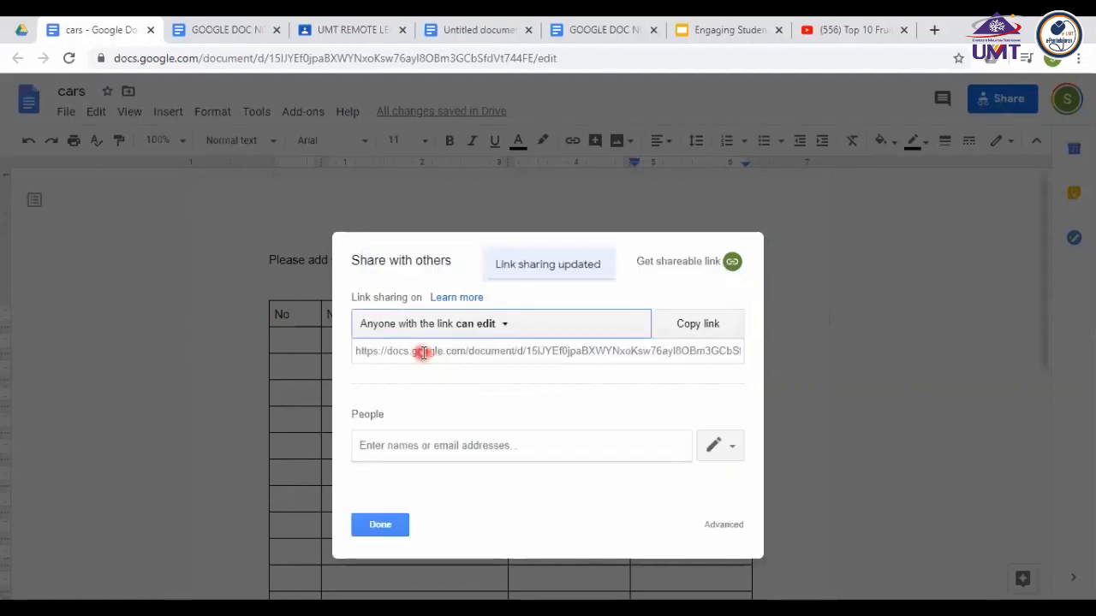
{"action": "left_click", "coordinate": [358, 351]}
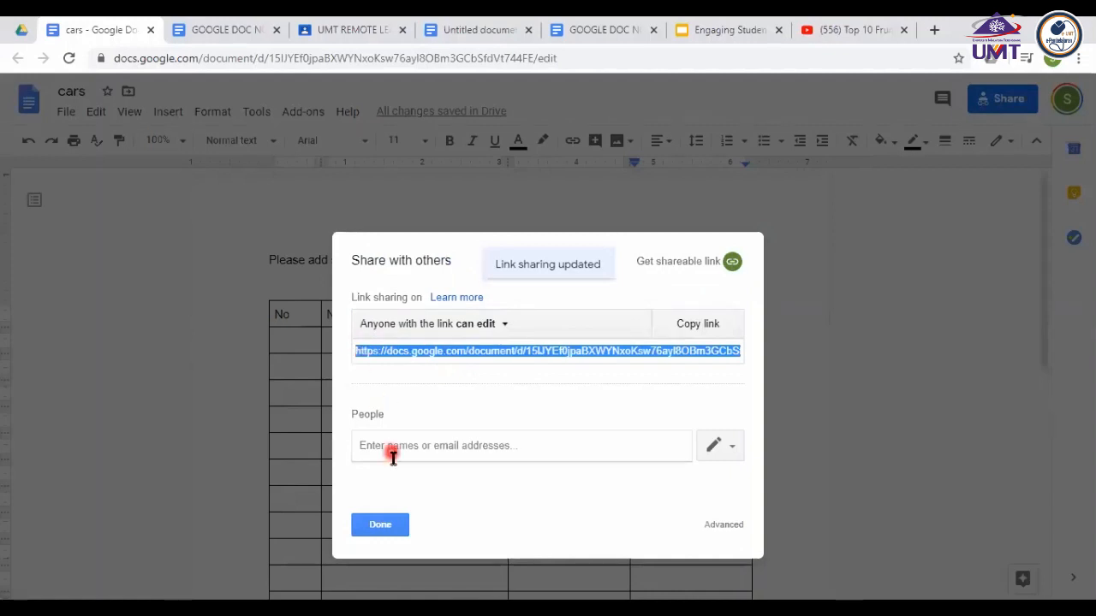
{"action": "left_click", "coordinate": [376, 532]}
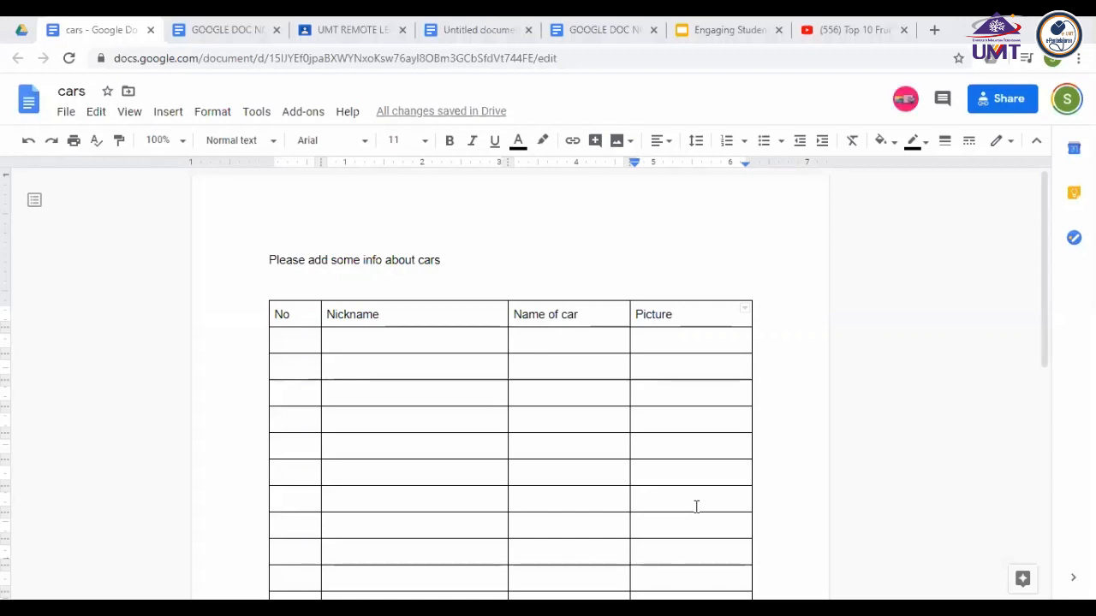
{"action": "left_click", "coordinate": [799, 433]}
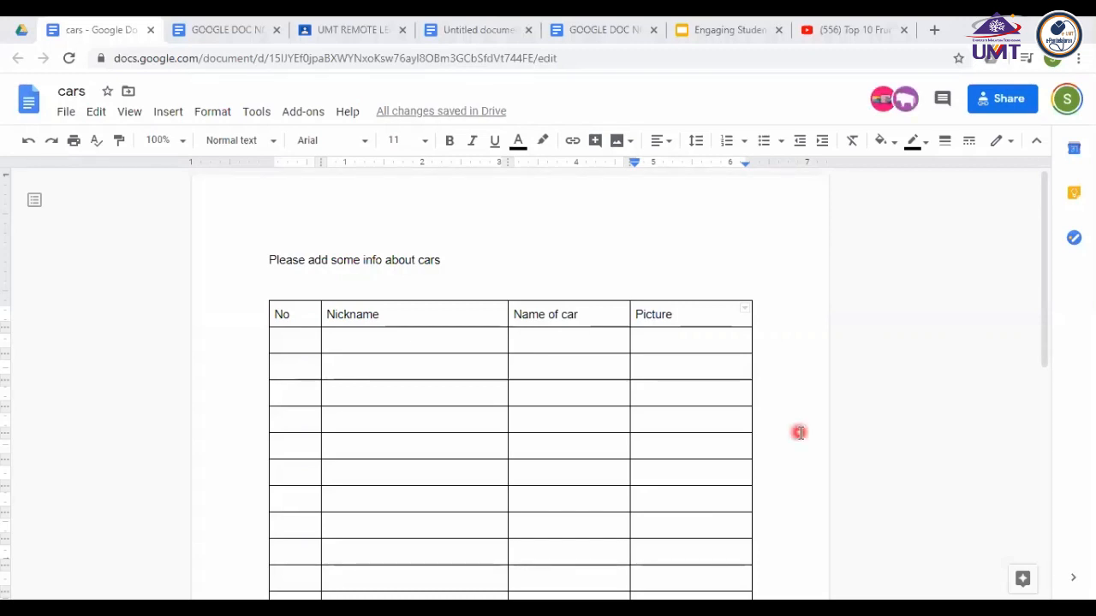
{"action": "left_click", "coordinate": [311, 336]}
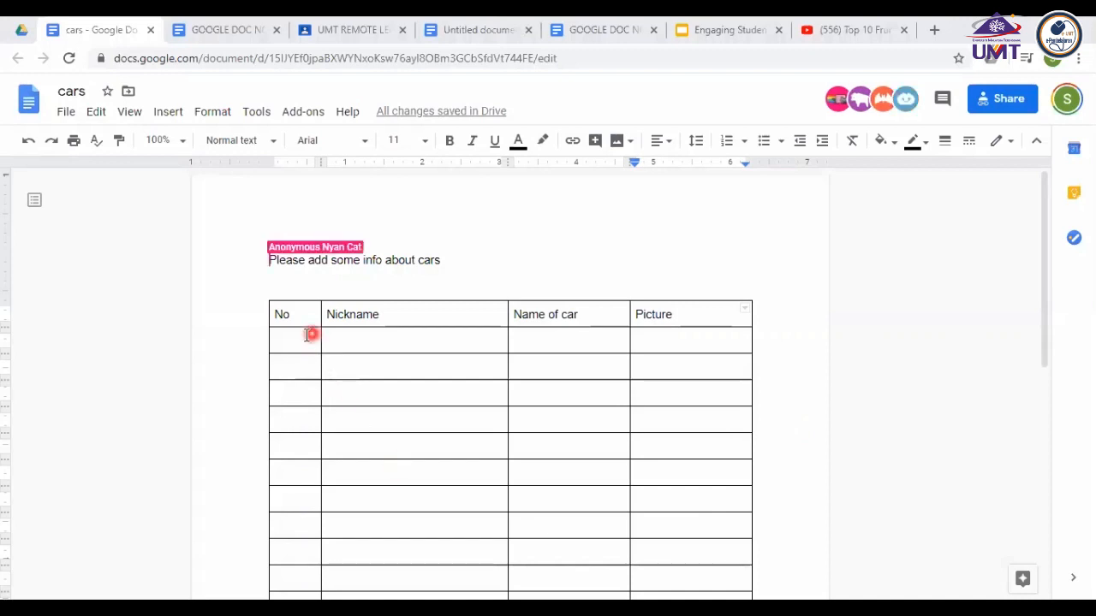
{"action": "left_click", "coordinate": [343, 351]}
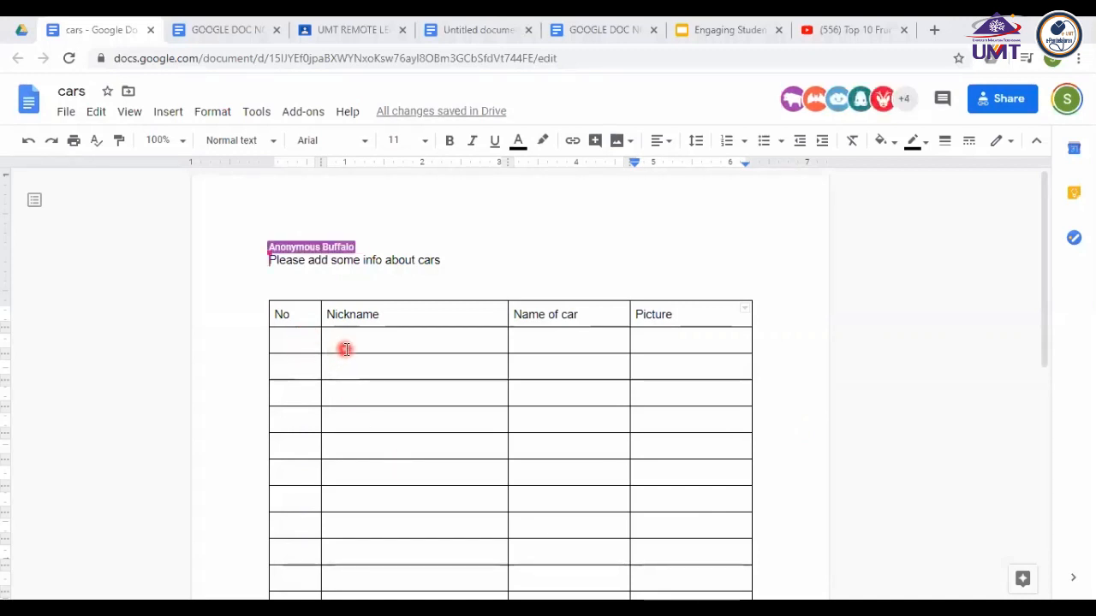
- Append nine empty rows one after another at the end of the cars table on the first page
{"action": "scroll", "coordinate": [345, 350], "scroll_direction": "down", "scroll_amount": 1}
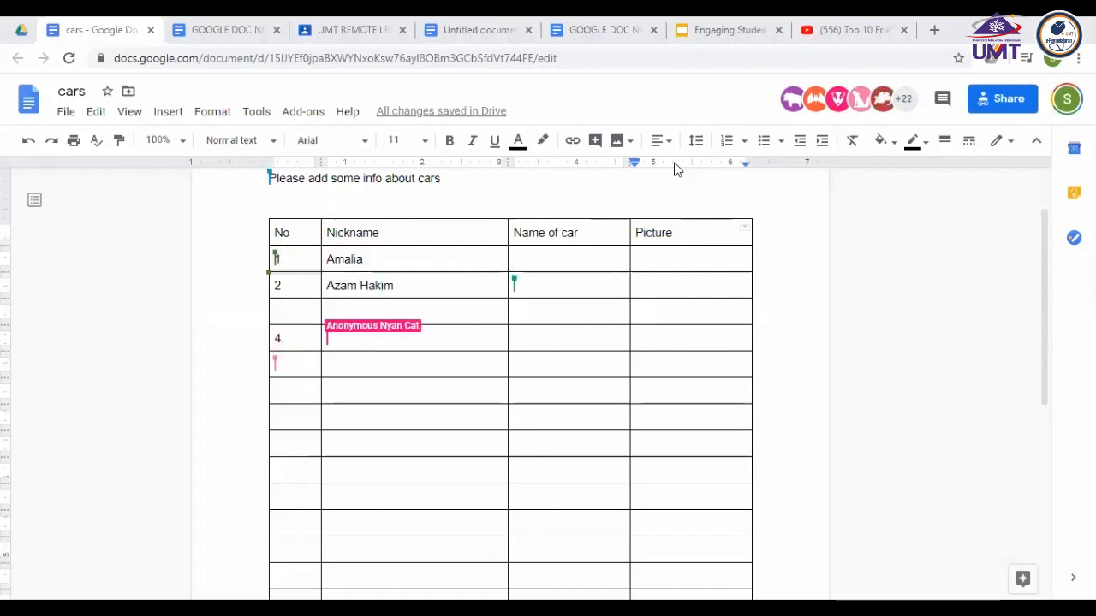
{"action": "scroll", "coordinate": [624, 416], "scroll_direction": "down", "scroll_amount": 5}
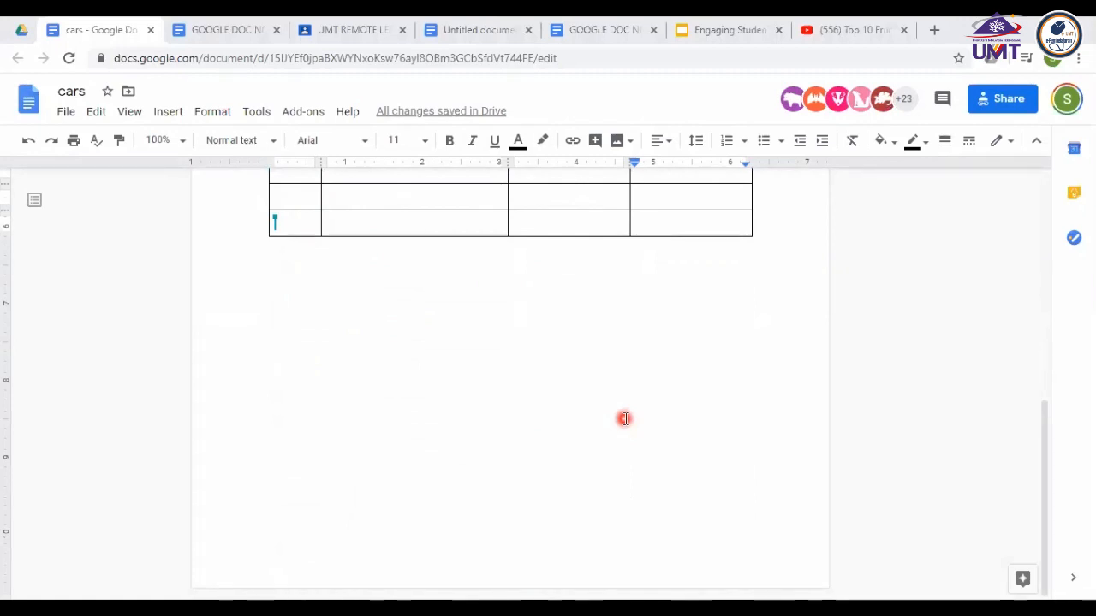
{"action": "left_click", "coordinate": [756, 221]}
{"action": "left_click_drag", "start_coordinate": [286, 225], "coordinate": [686, 231]}
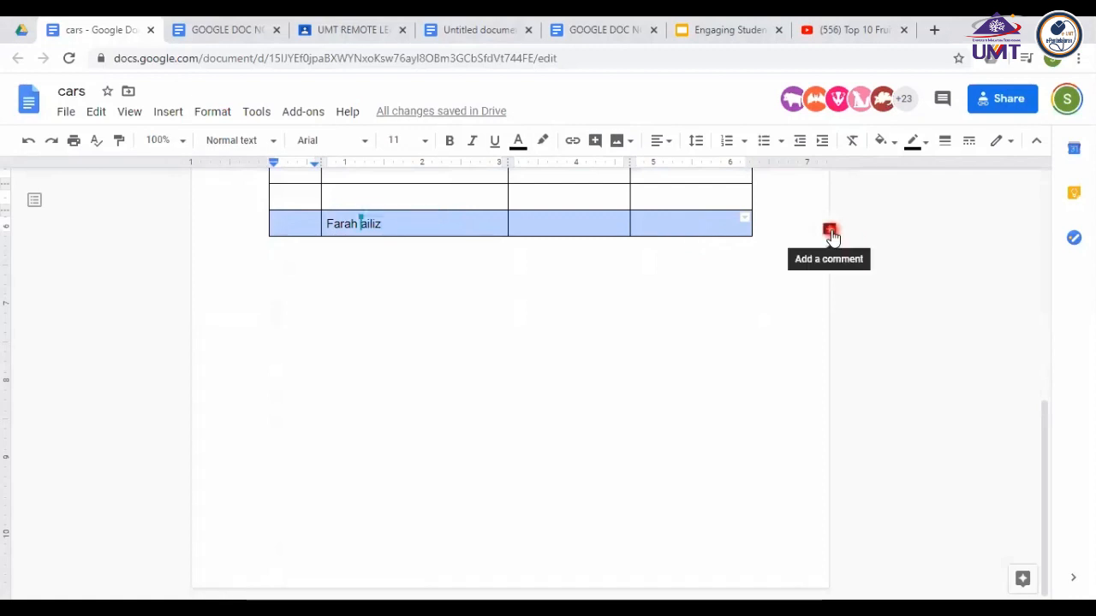
{"action": "right_click", "coordinate": [676, 226]}
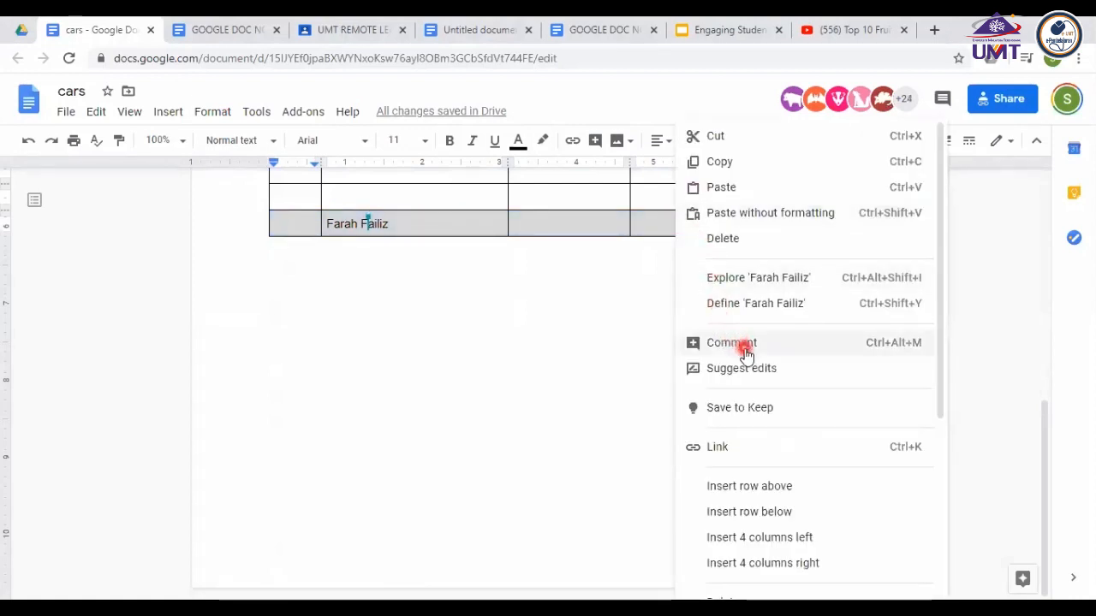
{"action": "left_click", "coordinate": [739, 518]}
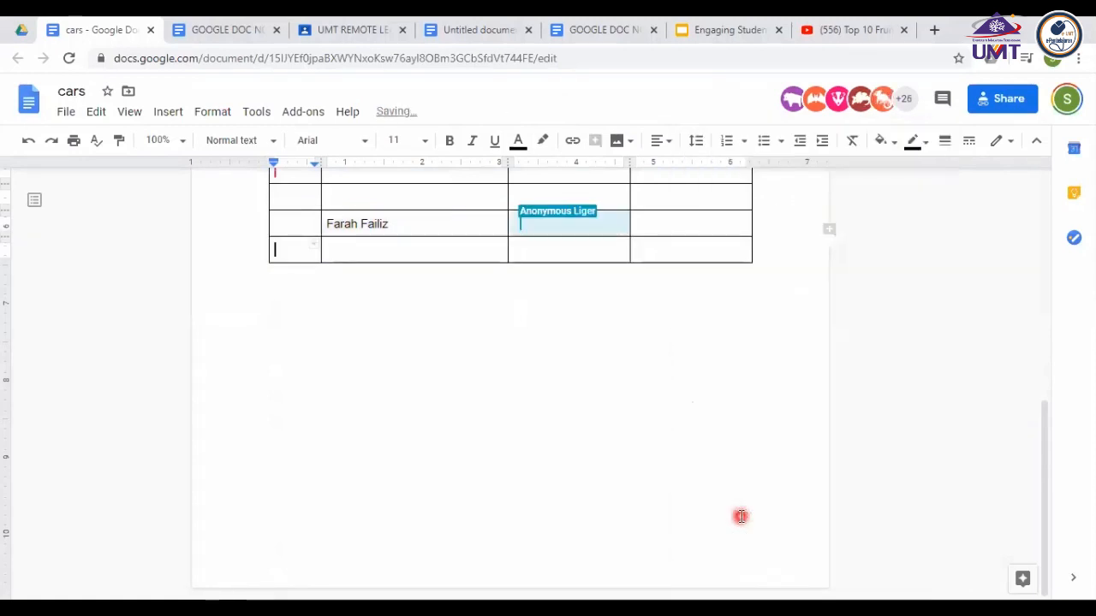
{"action": "right_click", "coordinate": [554, 250]}
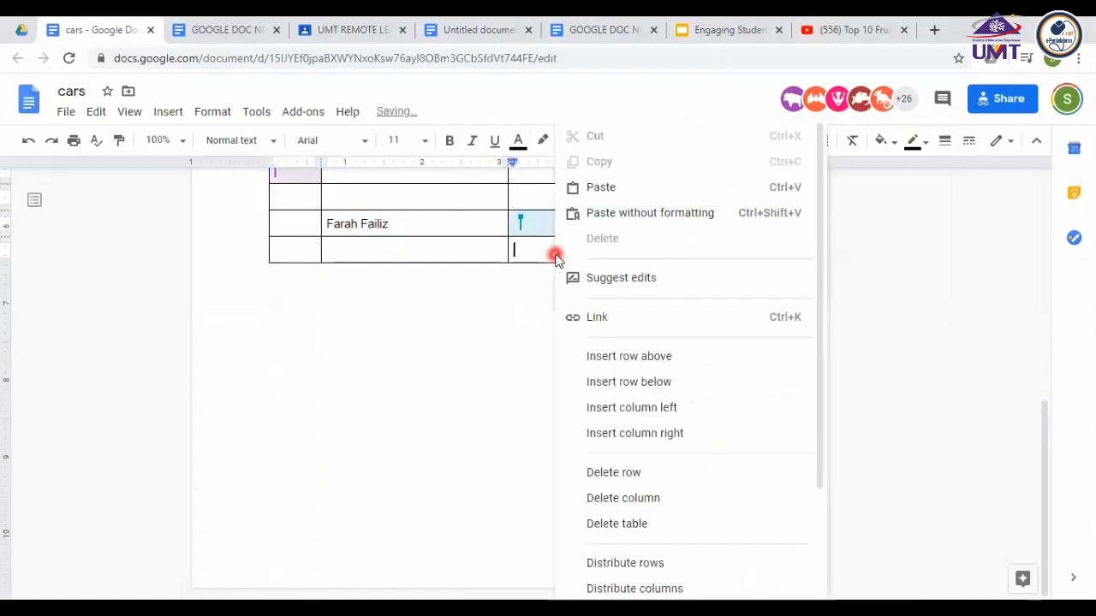
{"action": "left_click", "coordinate": [643, 383]}
{"action": "left_click", "coordinate": [546, 280]}
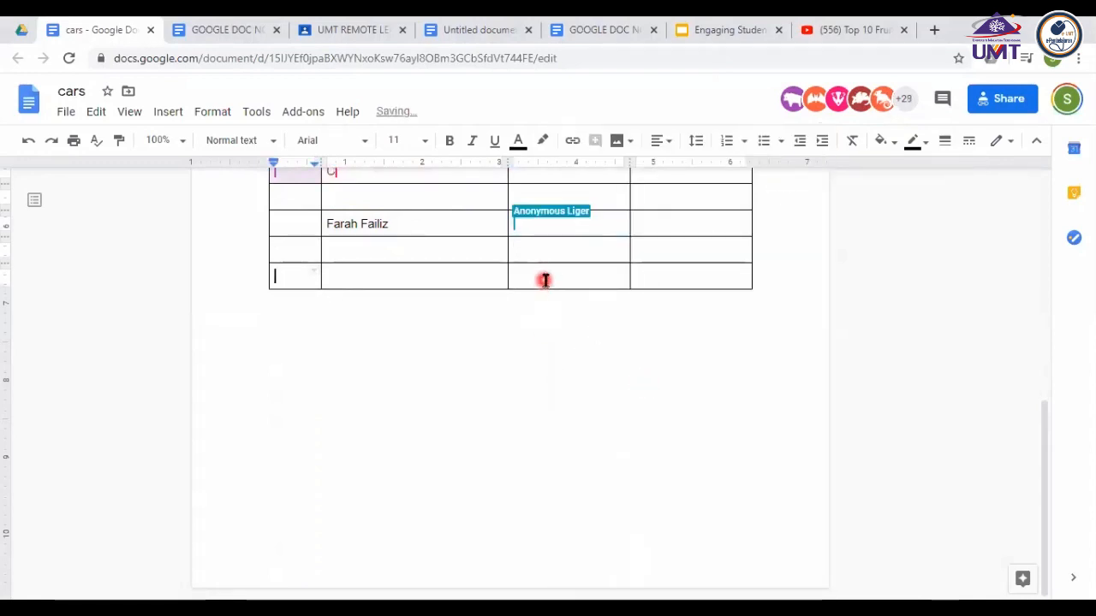
{"action": "right_click", "coordinate": [545, 283]}
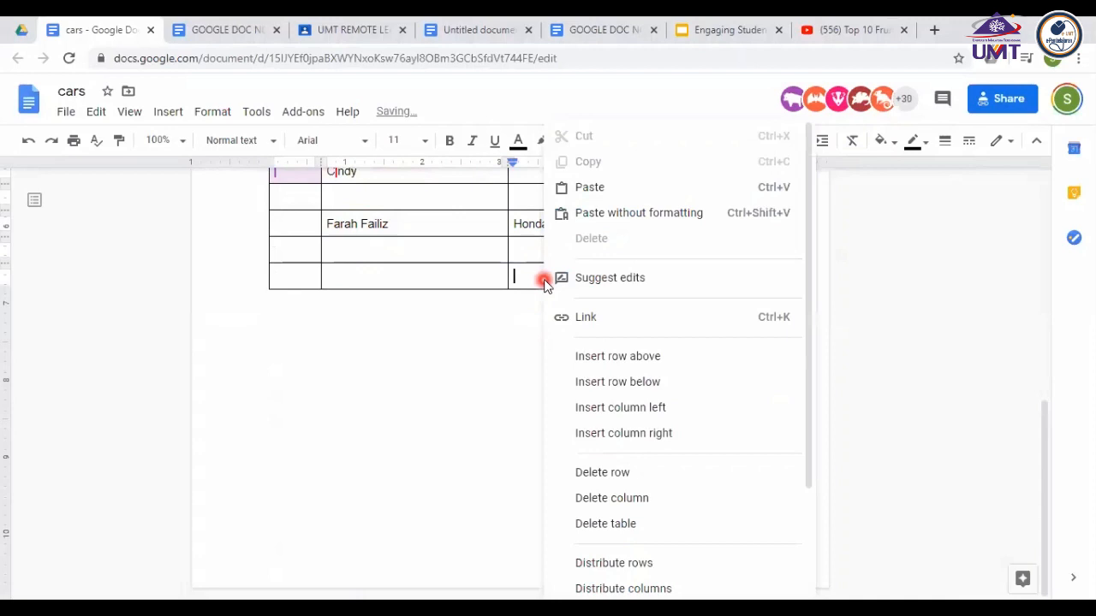
{"action": "left_click", "coordinate": [605, 382]}
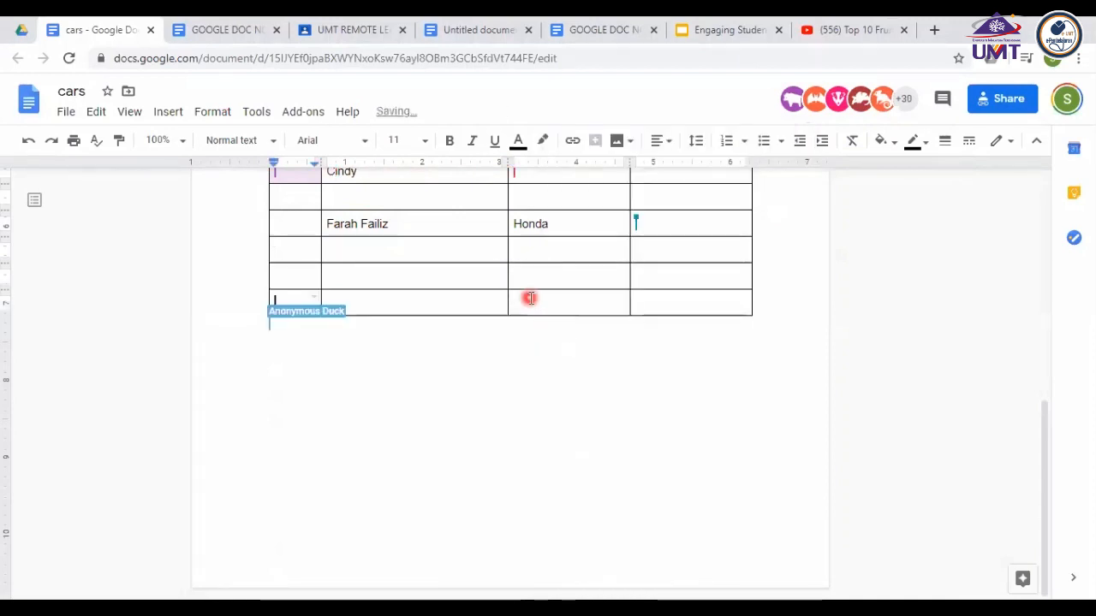
{"action": "right_click", "coordinate": [530, 301]}
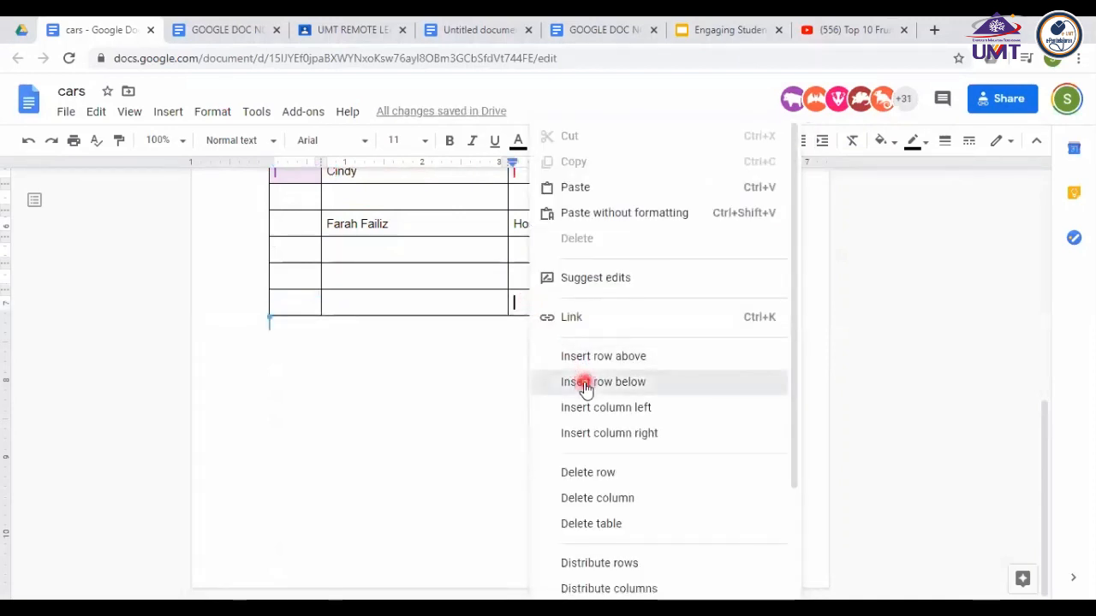
{"action": "left_click", "coordinate": [582, 381]}
{"action": "right_click", "coordinate": [531, 327]}
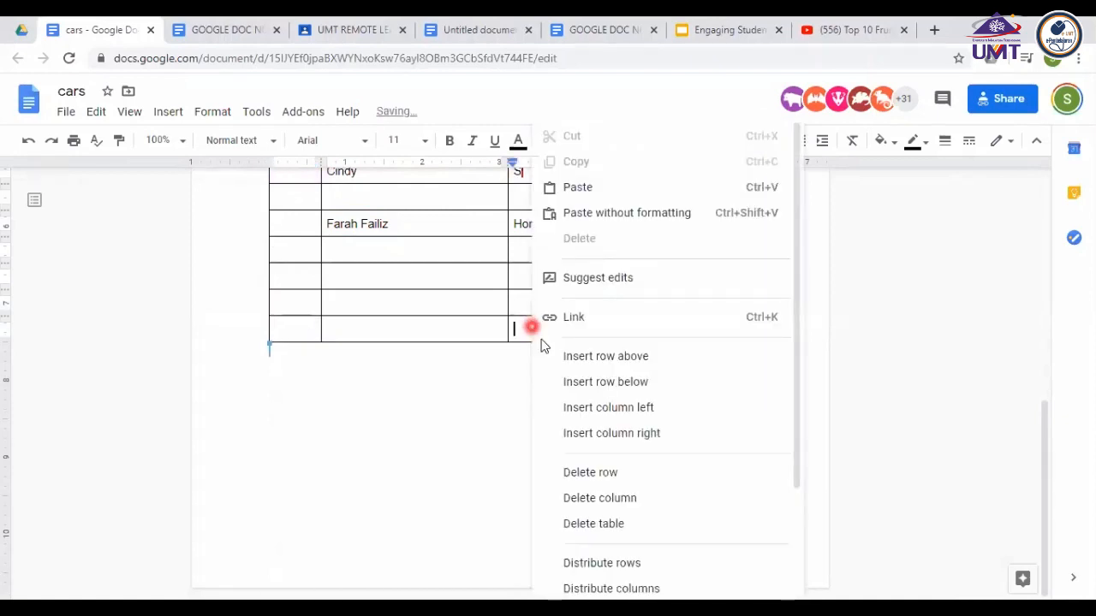
{"action": "left_click", "coordinate": [582, 391]}
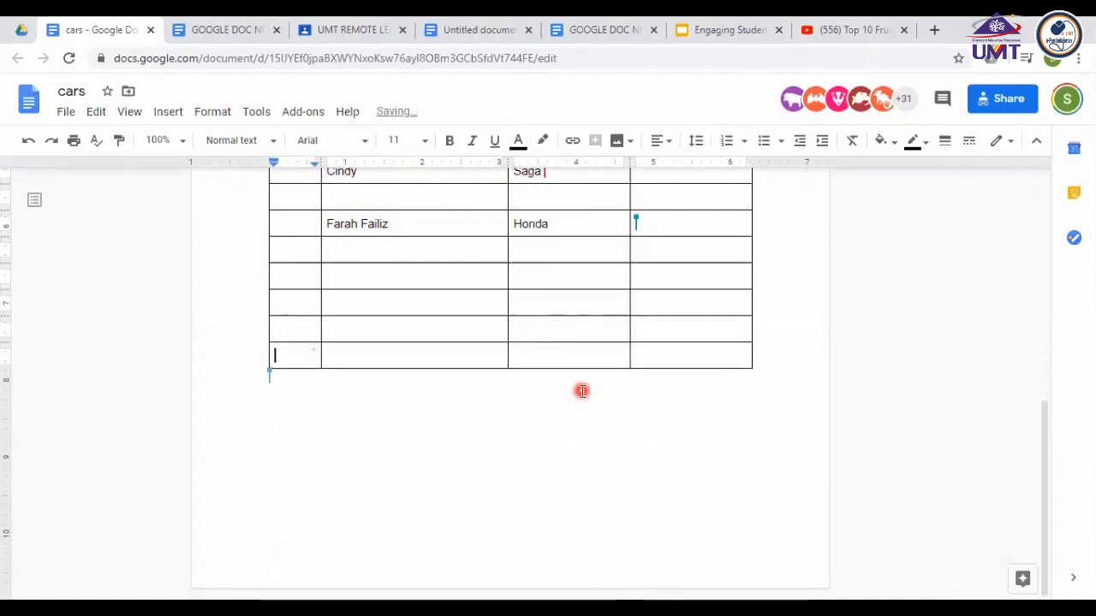
{"action": "right_click", "coordinate": [539, 356]}
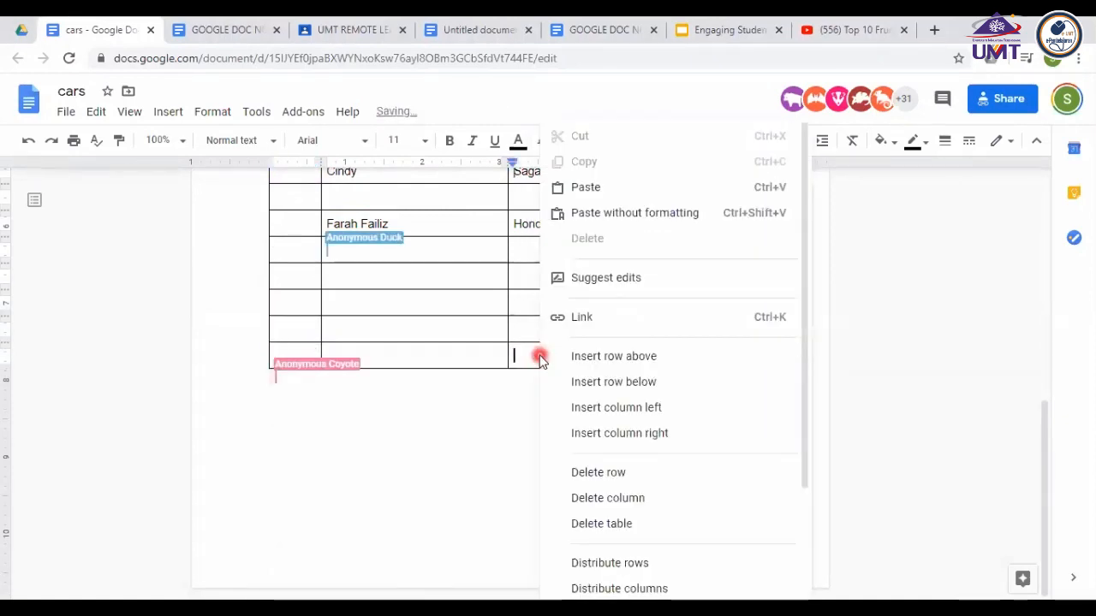
{"action": "left_click", "coordinate": [595, 383]}
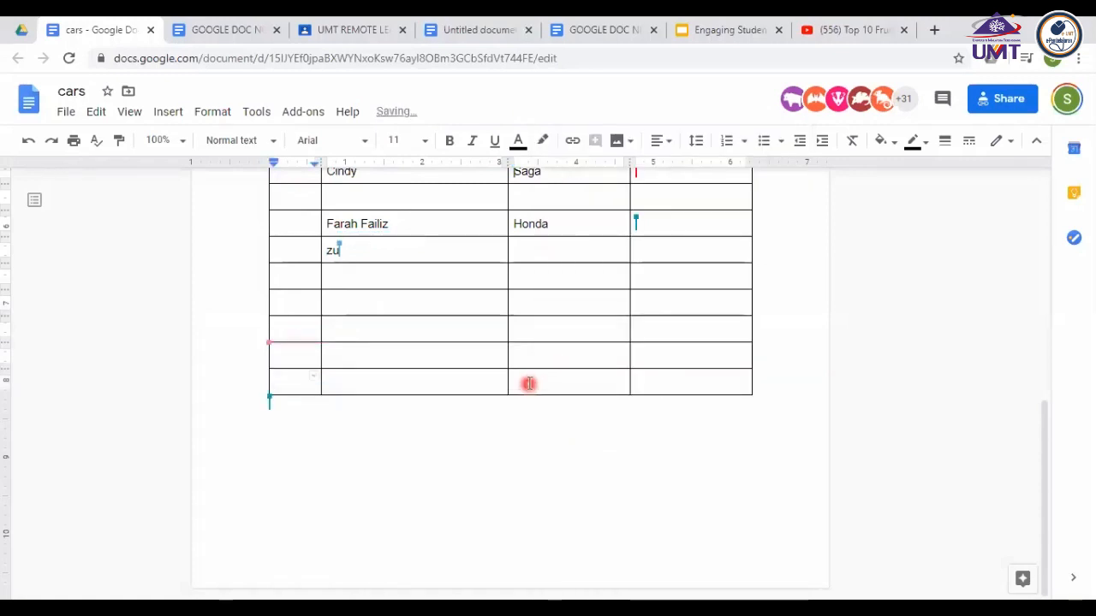
{"action": "right_click", "coordinate": [528, 382]}
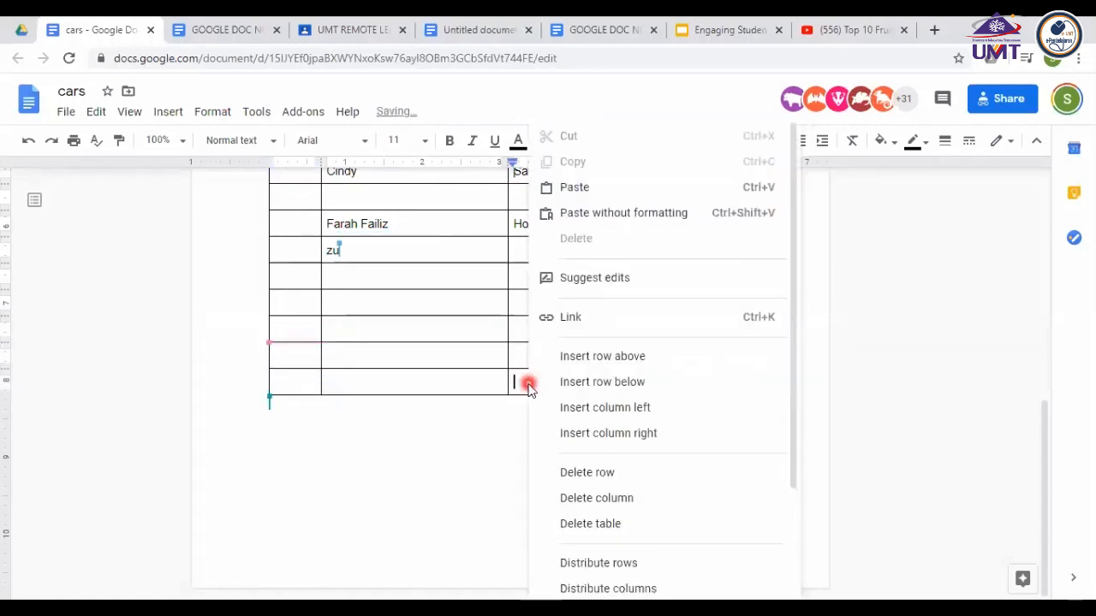
{"action": "left_click", "coordinate": [587, 382]}
{"action": "right_click", "coordinate": [558, 406]}
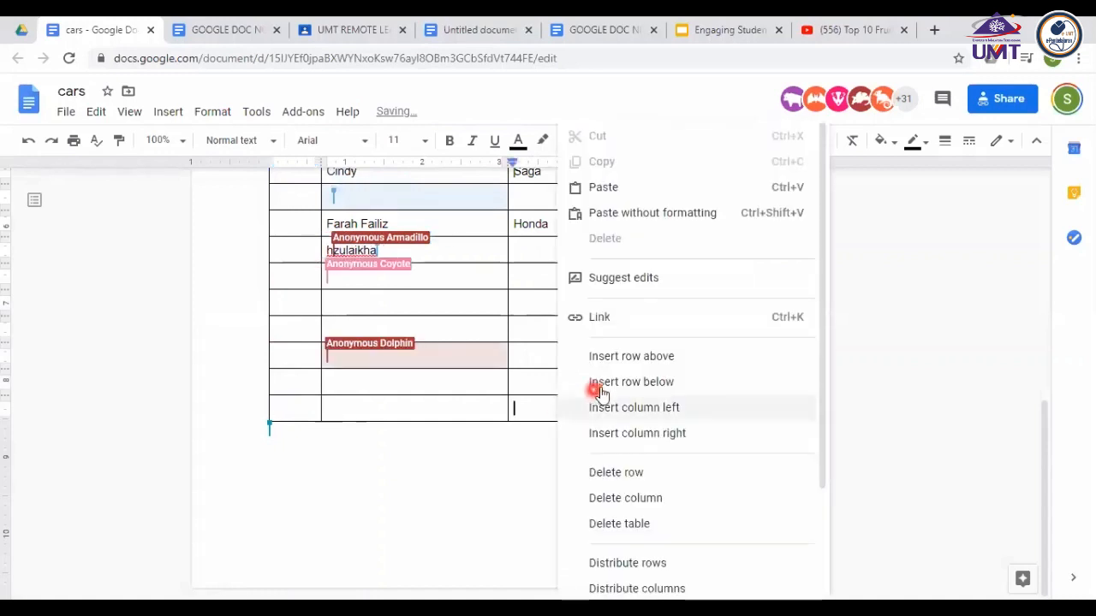
{"action": "left_click", "coordinate": [605, 384]}
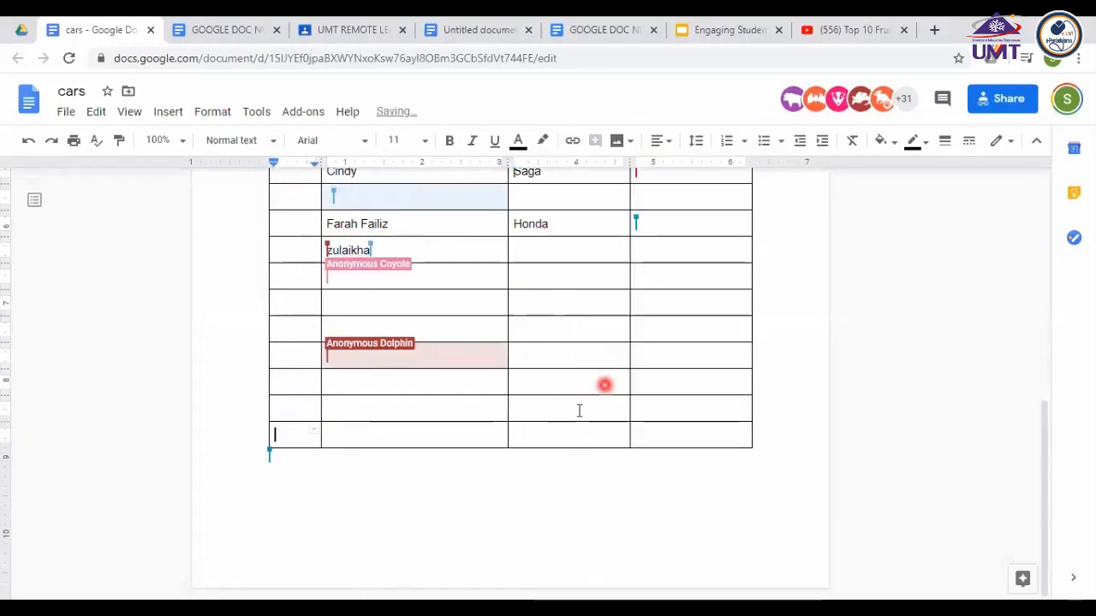
{"action": "right_click", "coordinate": [524, 437]}
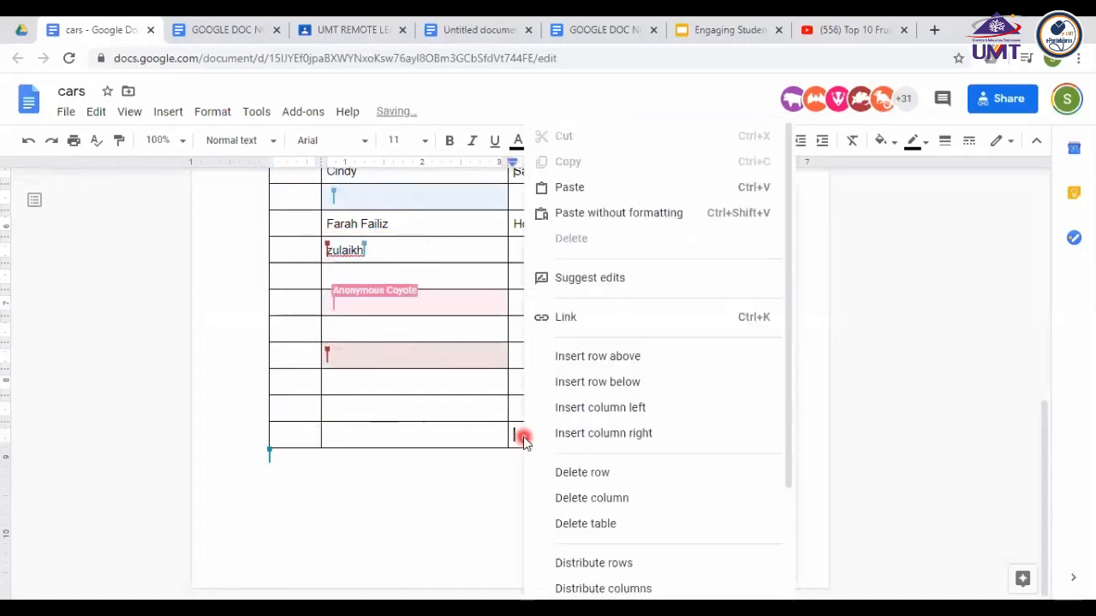
{"action": "left_click", "coordinate": [599, 383]}
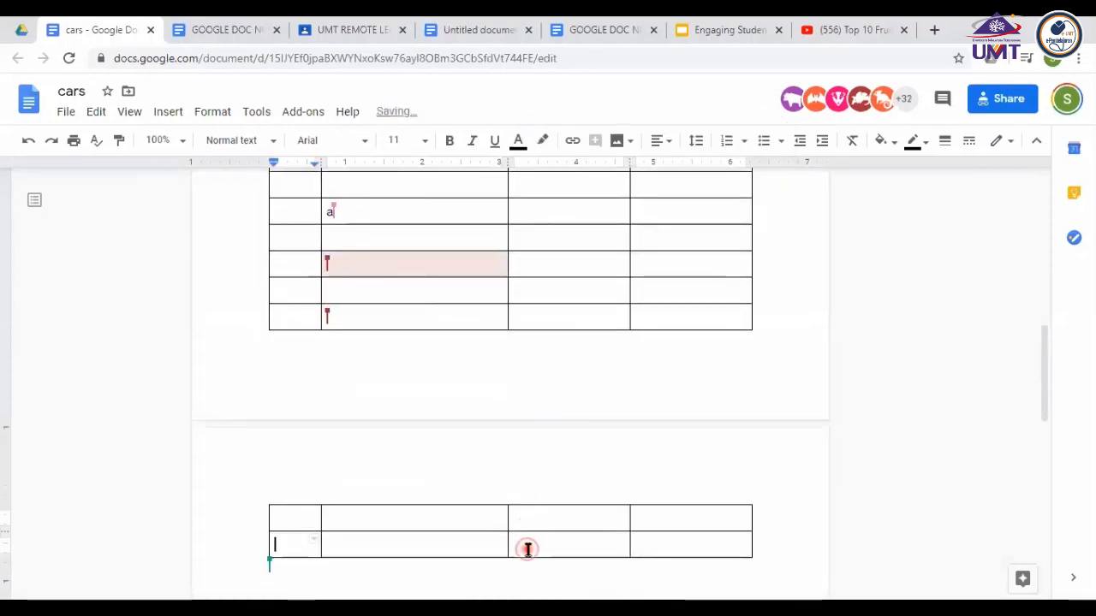
- Extend the table with seven more empty rows at its end on the second page
{"action": "right_click", "coordinate": [527, 553]}
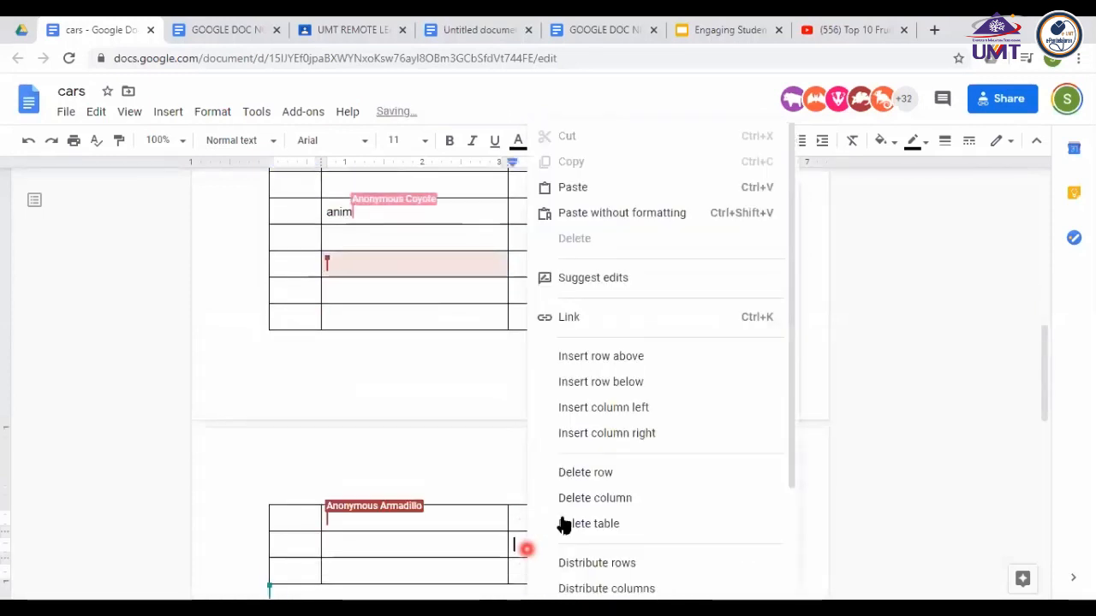
{"action": "left_click", "coordinate": [588, 384]}
{"action": "scroll", "coordinate": [568, 502], "scroll_direction": "down", "scroll_amount": 3}
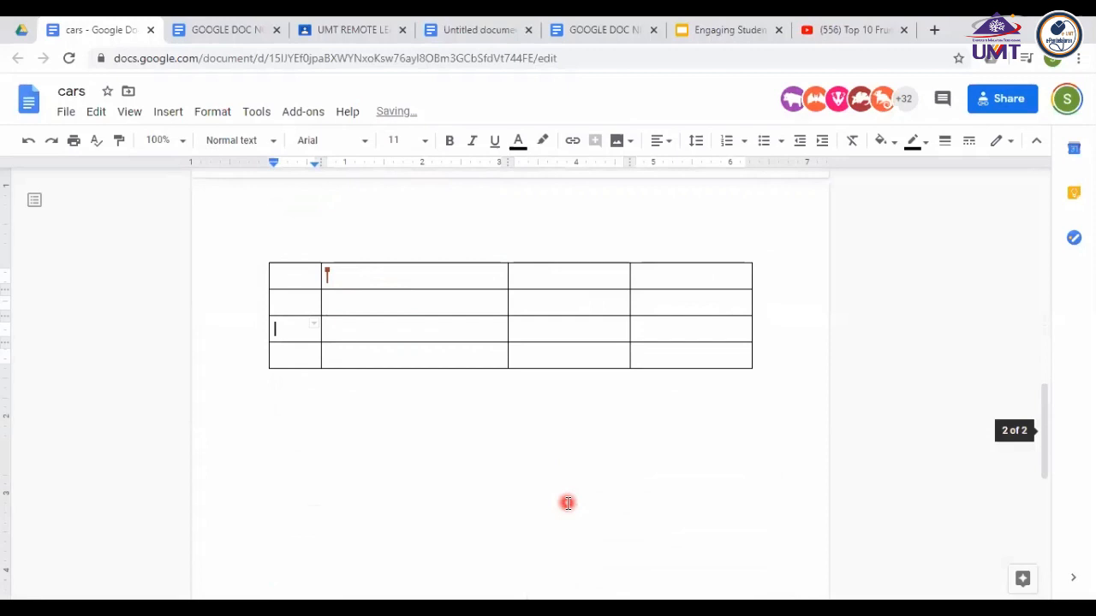
{"action": "right_click", "coordinate": [538, 356]}
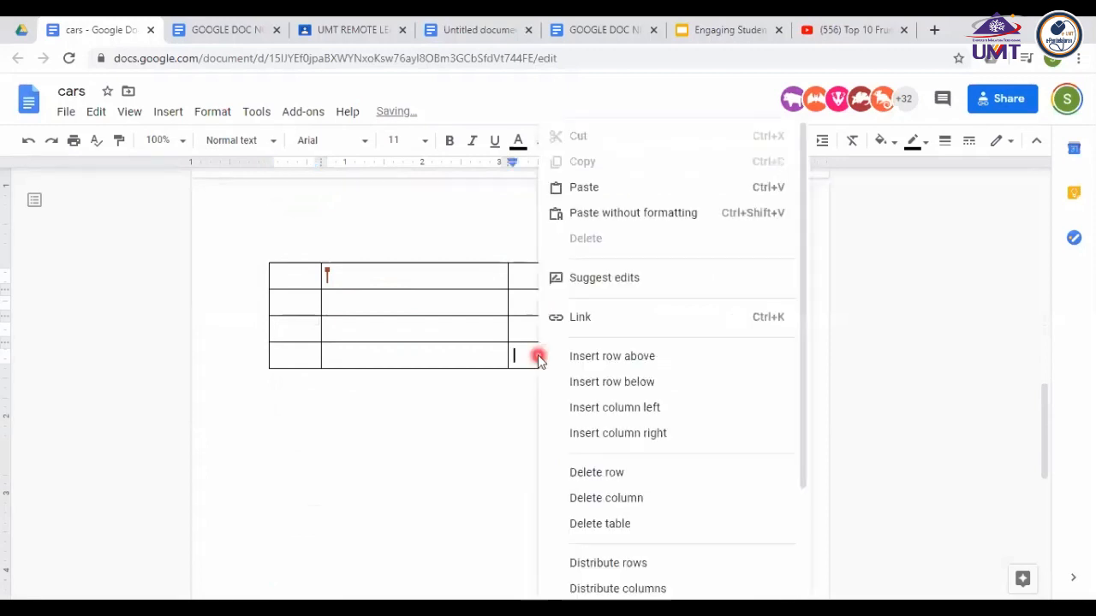
{"action": "left_click", "coordinate": [621, 385]}
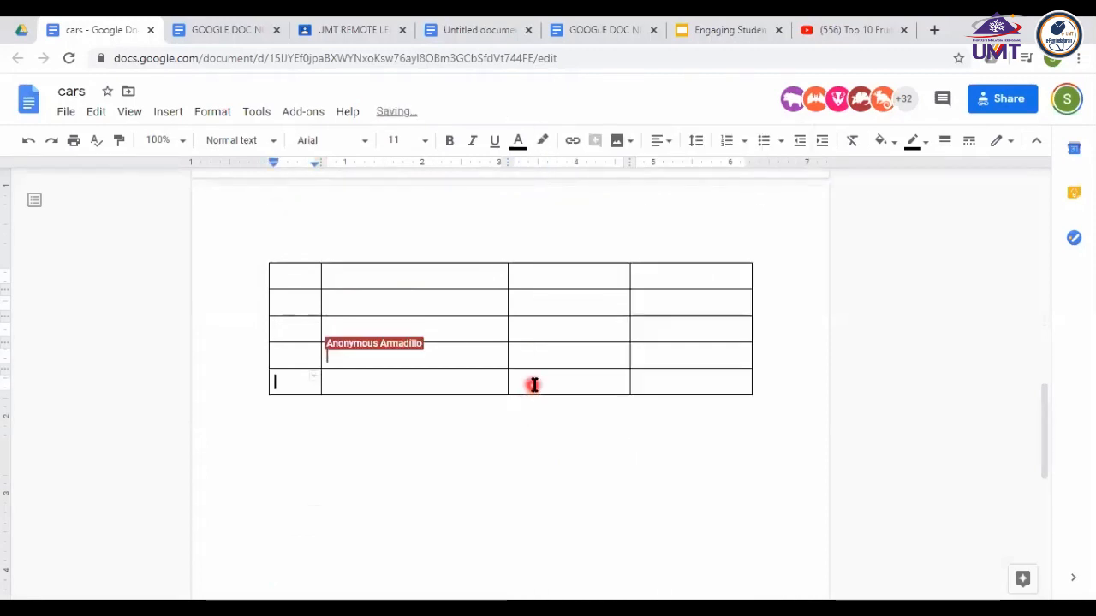
{"action": "right_click", "coordinate": [532, 387]}
{"action": "left_click", "coordinate": [595, 384]}
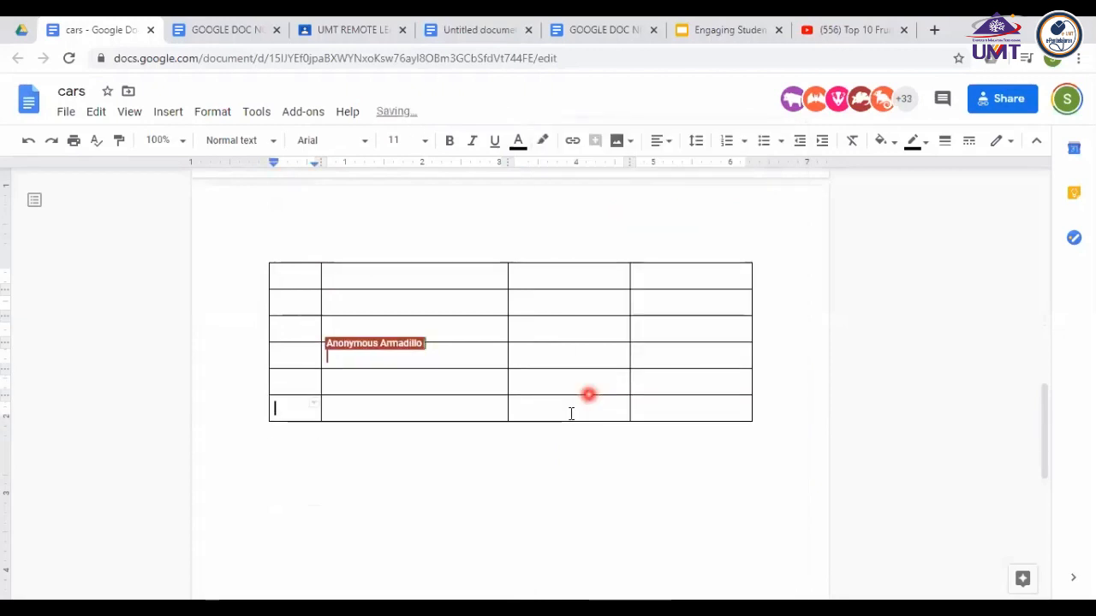
{"action": "right_click", "coordinate": [535, 406]}
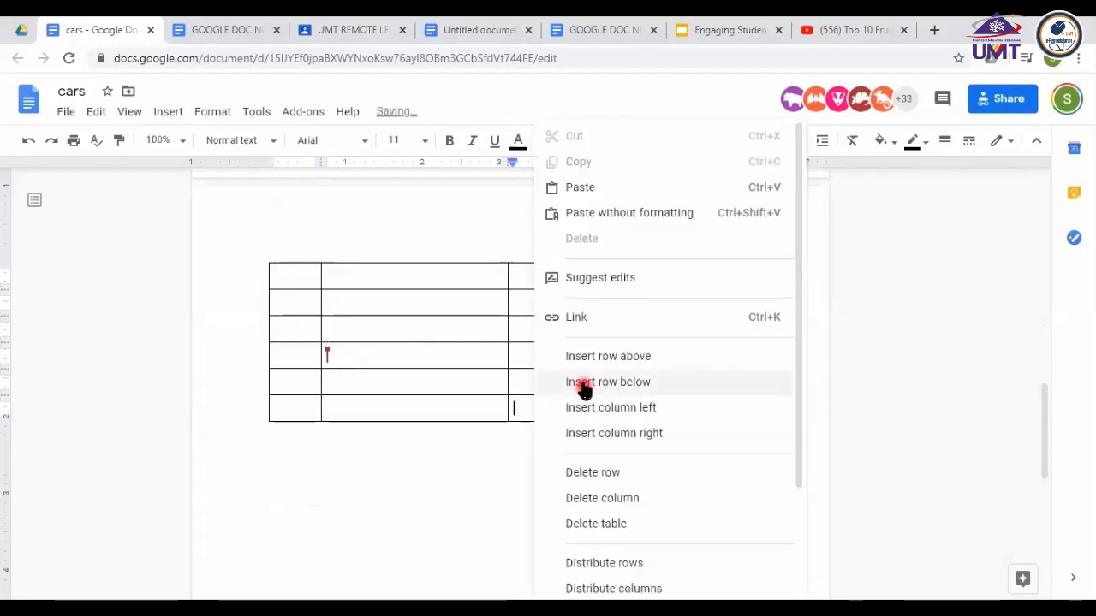
{"action": "left_click", "coordinate": [583, 387]}
{"action": "right_click", "coordinate": [519, 433]}
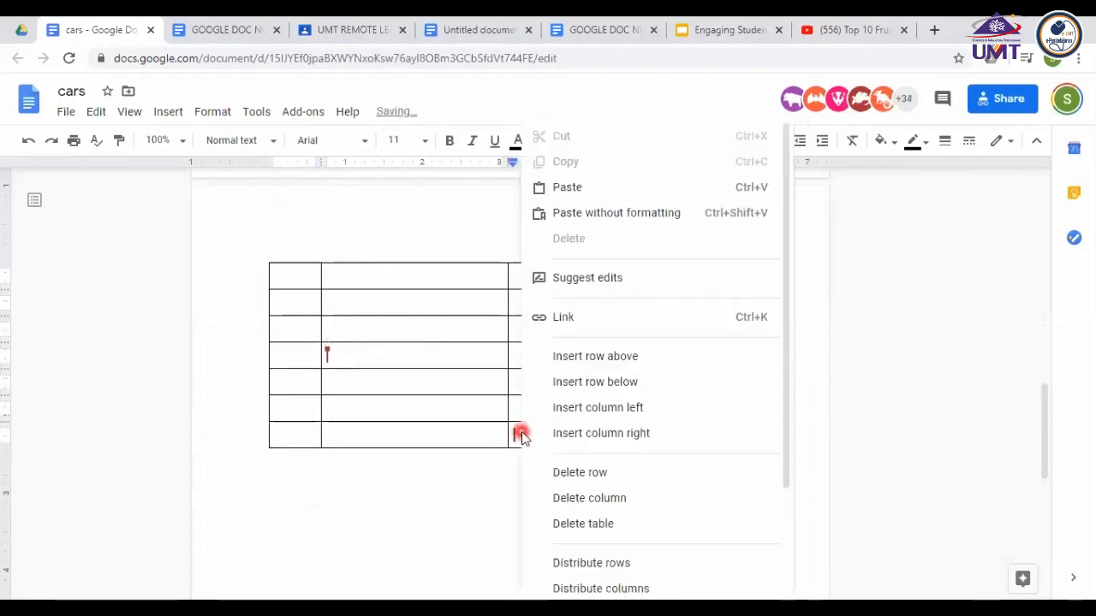
{"action": "left_click", "coordinate": [591, 382]}
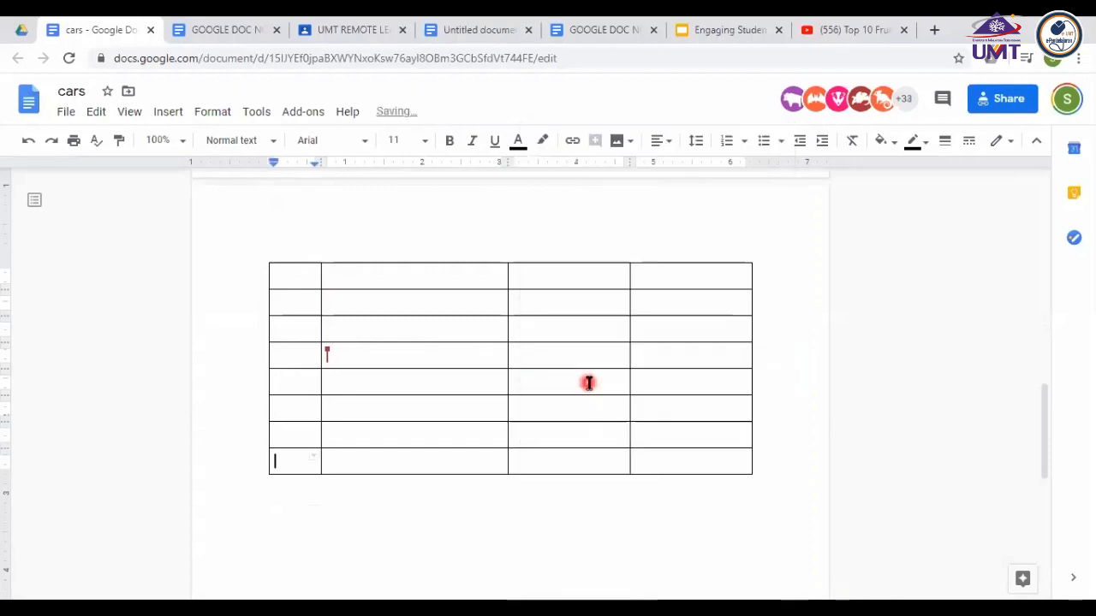
{"action": "right_click", "coordinate": [539, 463]}
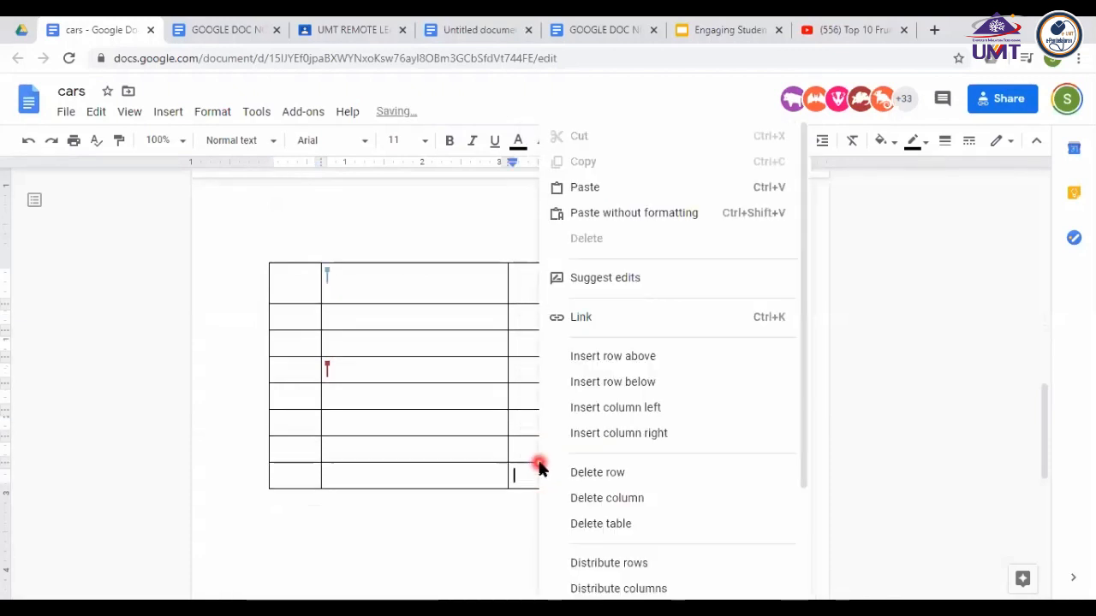
{"action": "left_click", "coordinate": [580, 382]}
{"action": "right_click", "coordinate": [522, 503]}
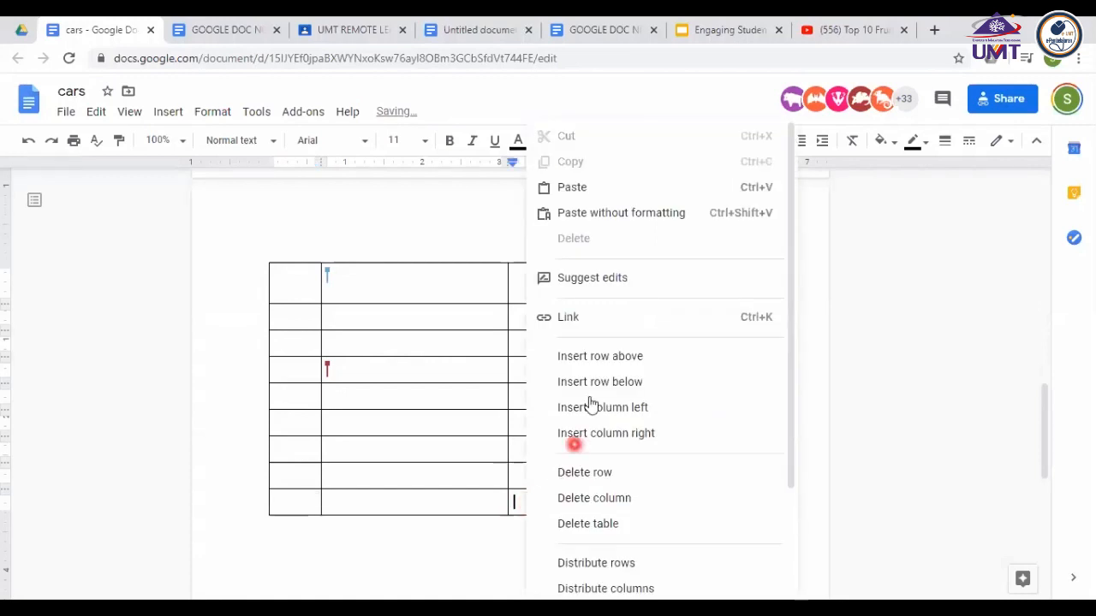
{"action": "left_click", "coordinate": [580, 382]}
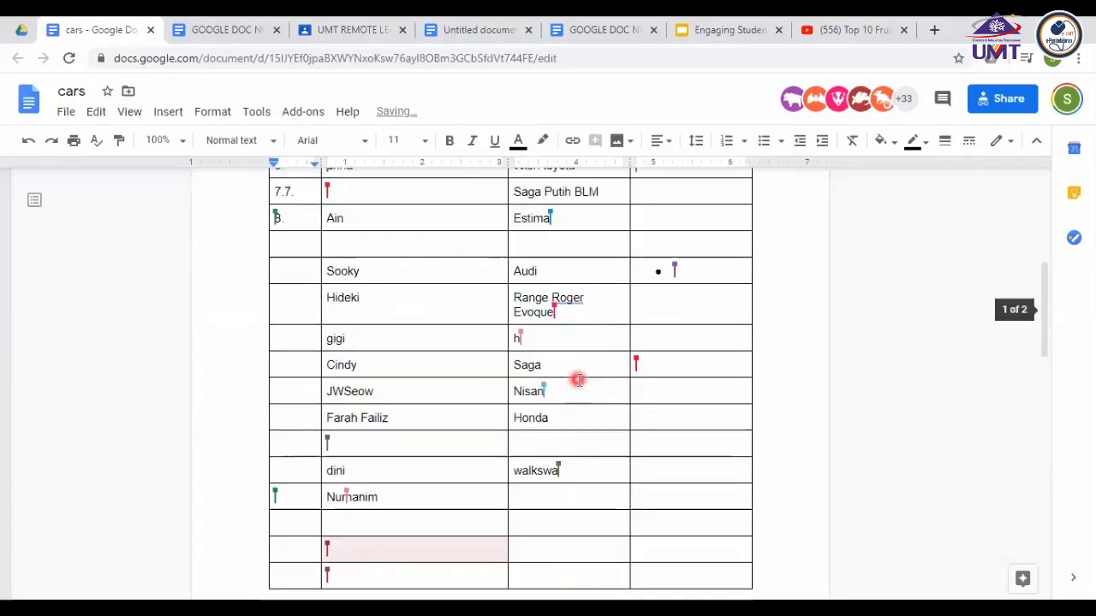
- Examine the nicknames, car names and pictures filled in by the students throughout the table, down to its last row
{"action": "scroll", "coordinate": [579, 381], "scroll_direction": "up", "scroll_amount": 3}
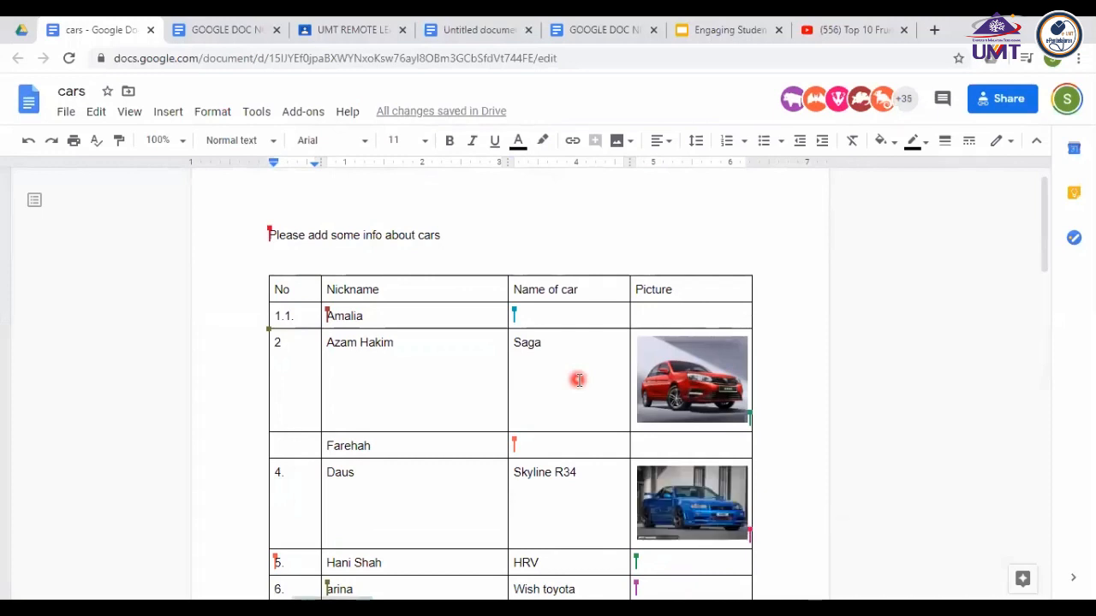
{"action": "scroll", "coordinate": [579, 381], "scroll_direction": "down", "scroll_amount": 2}
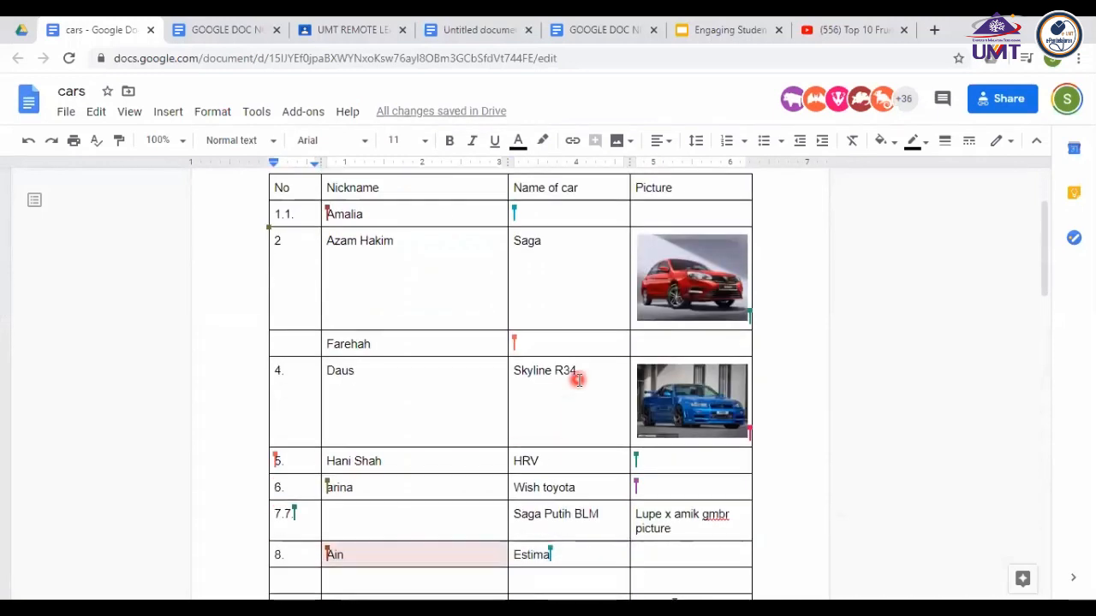
{"action": "scroll", "coordinate": [579, 380], "scroll_direction": "down", "scroll_amount": 3}
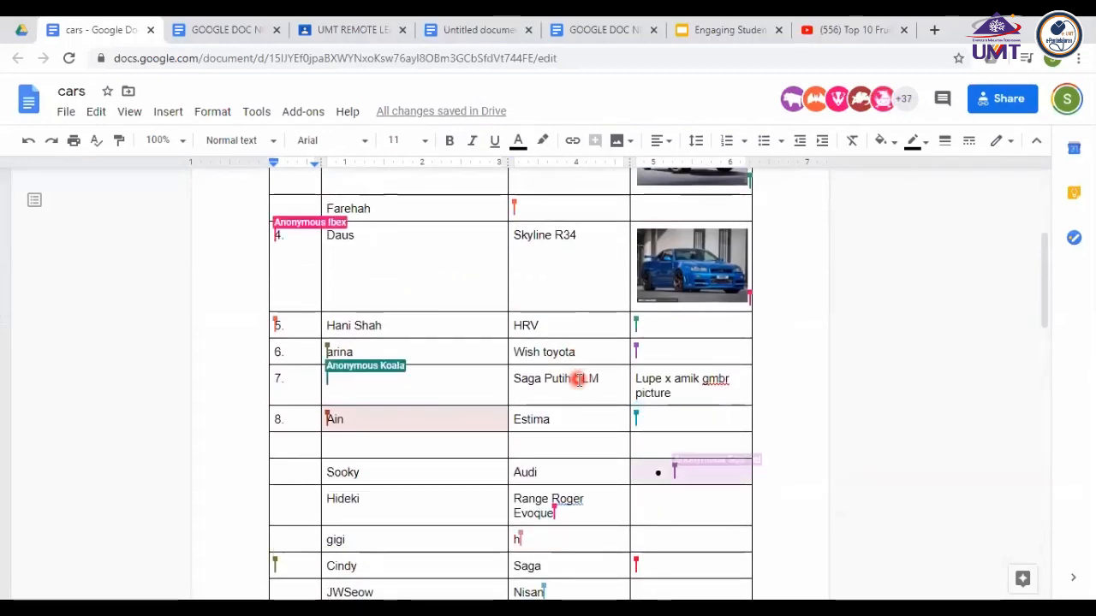
{"action": "scroll", "coordinate": [579, 381], "scroll_direction": "down", "scroll_amount": 5}
{"action": "scroll", "coordinate": [579, 380], "scroll_direction": "down", "scroll_amount": 2}
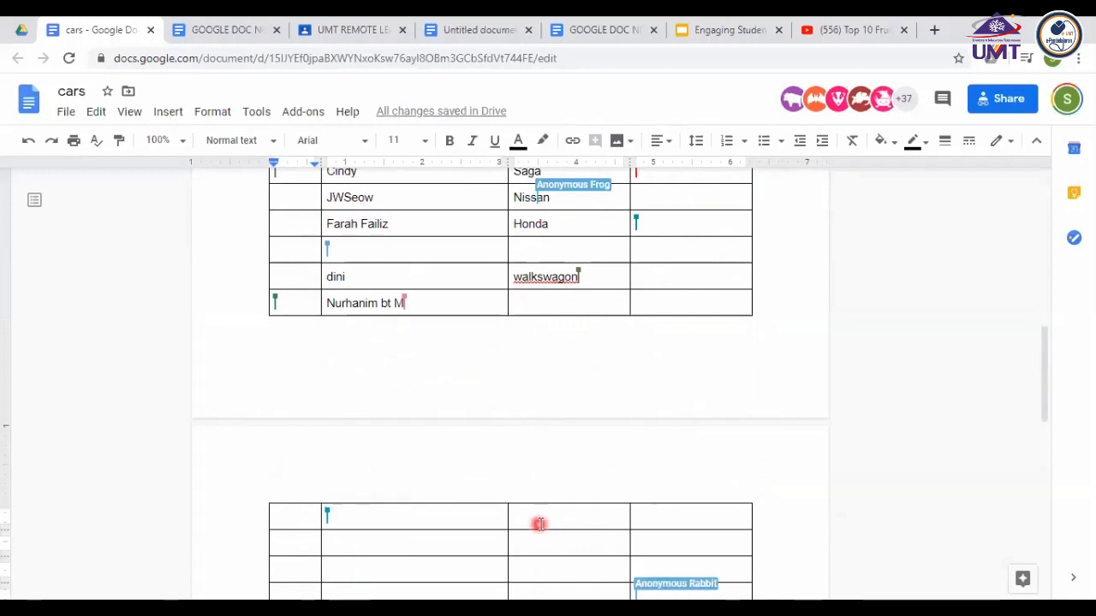
{"action": "scroll", "coordinate": [539, 524], "scroll_direction": "down", "scroll_amount": 4}
{"action": "scroll", "coordinate": [540, 524], "scroll_direction": "down", "scroll_amount": 5}
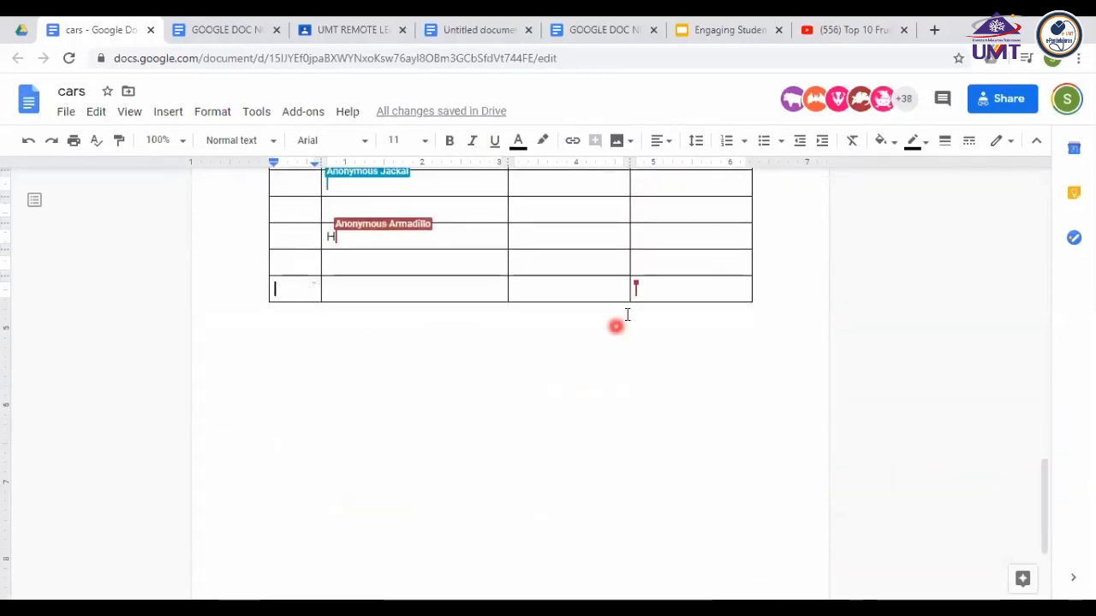
- Append seven empty rows one after another at the end of the cars table
{"action": "right_click", "coordinate": [567, 290]}
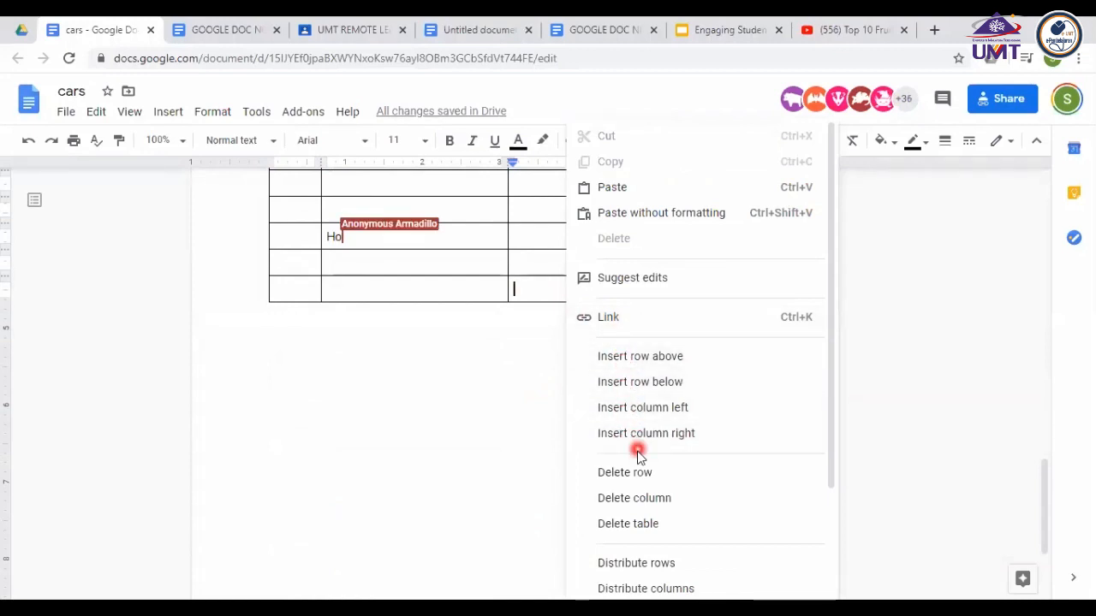
{"action": "left_click", "coordinate": [618, 383]}
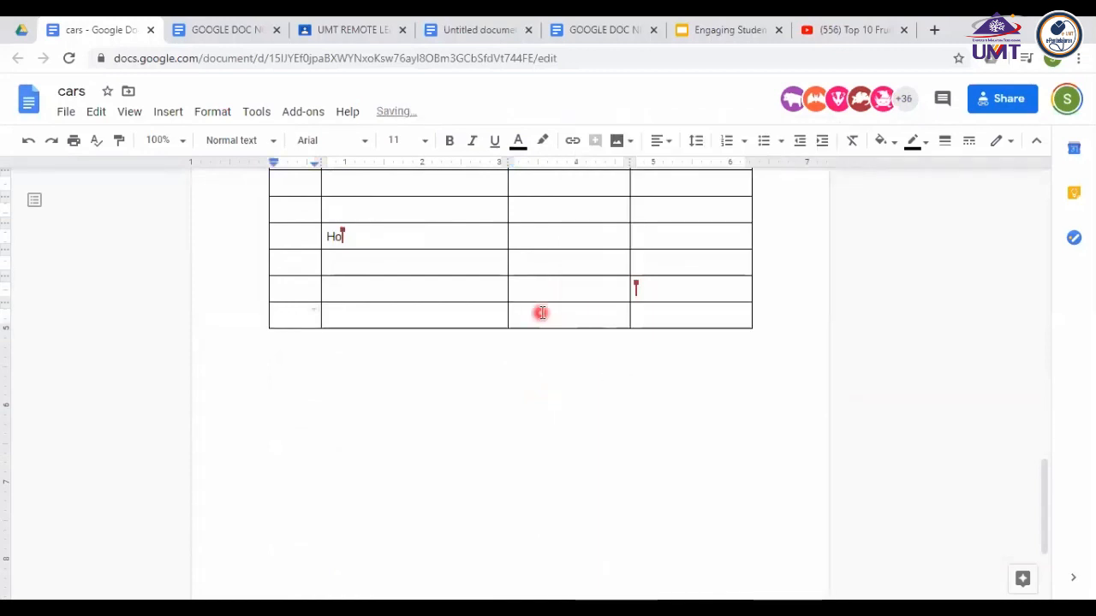
{"action": "right_click", "coordinate": [542, 312]}
{"action": "left_click", "coordinate": [597, 382]}
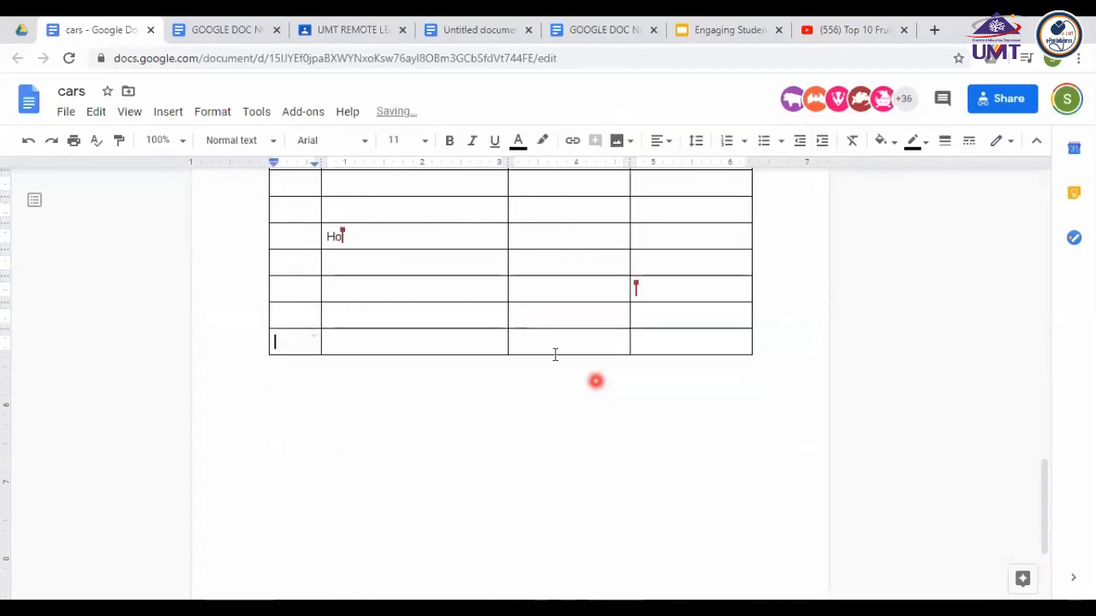
{"action": "right_click", "coordinate": [538, 344]}
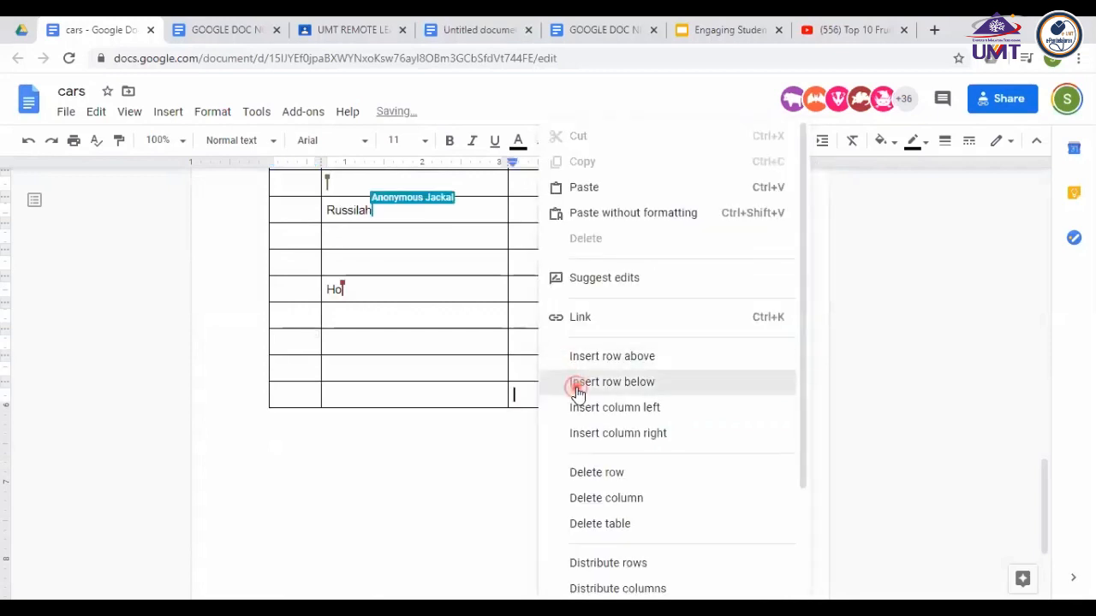
{"action": "left_click", "coordinate": [575, 383]}
{"action": "right_click", "coordinate": [539, 423]}
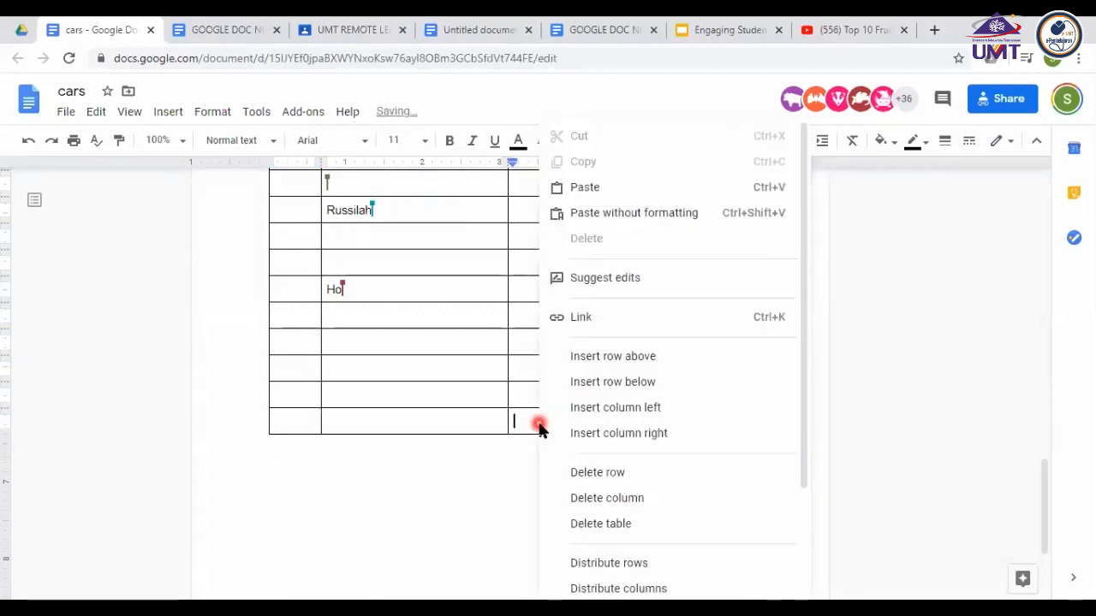
{"action": "left_click", "coordinate": [588, 384]}
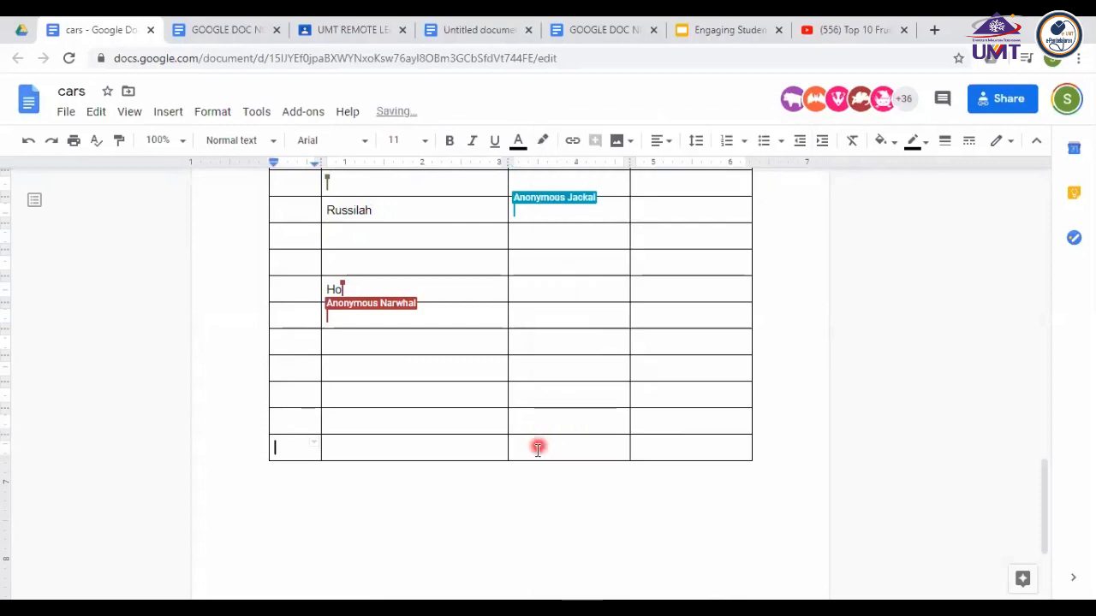
{"action": "right_click", "coordinate": [539, 446]}
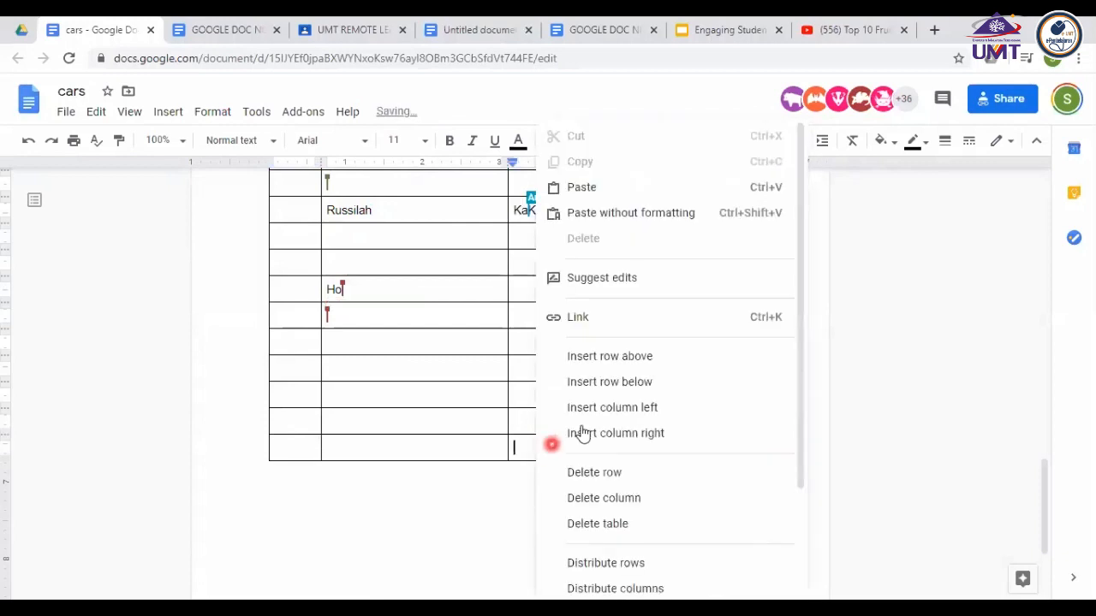
{"action": "left_click", "coordinate": [596, 382]}
{"action": "right_click", "coordinate": [532, 483]}
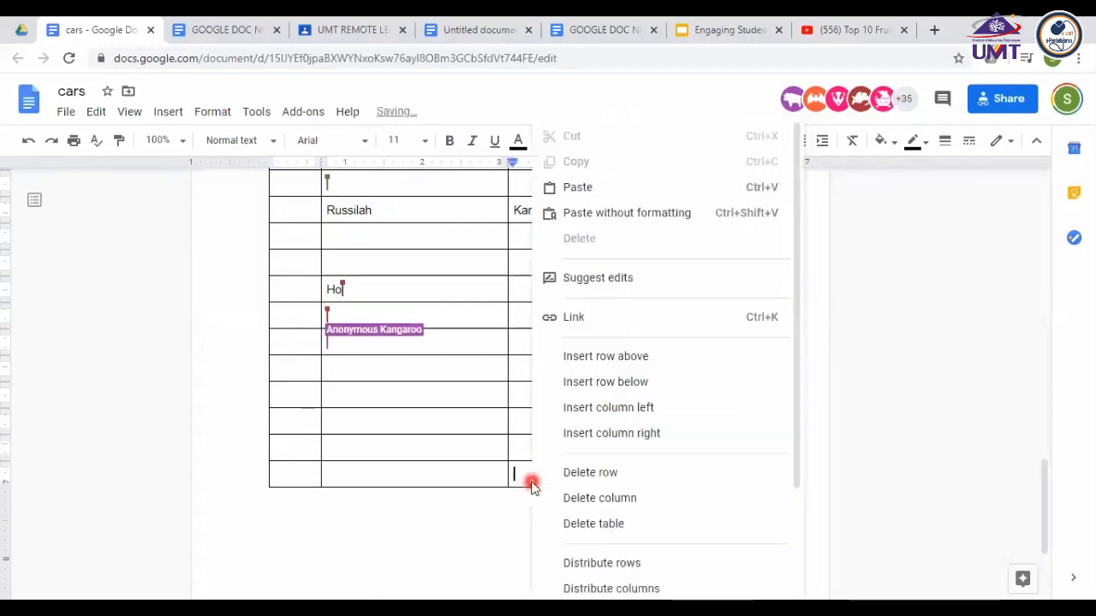
{"action": "left_click", "coordinate": [602, 384]}
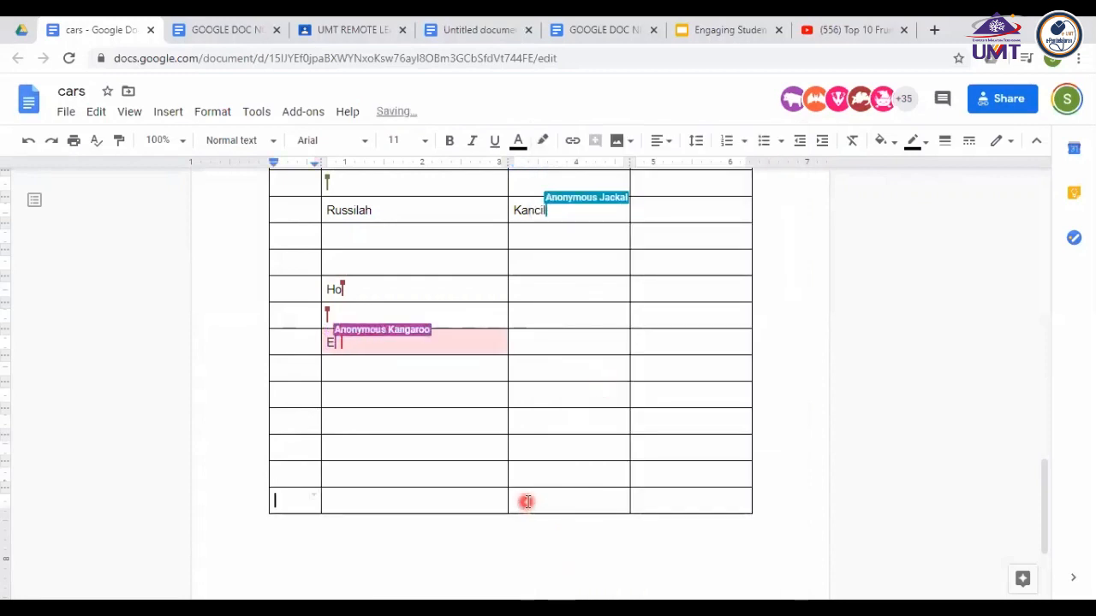
{"action": "right_click", "coordinate": [525, 503]}
{"action": "left_click", "coordinate": [572, 385]}
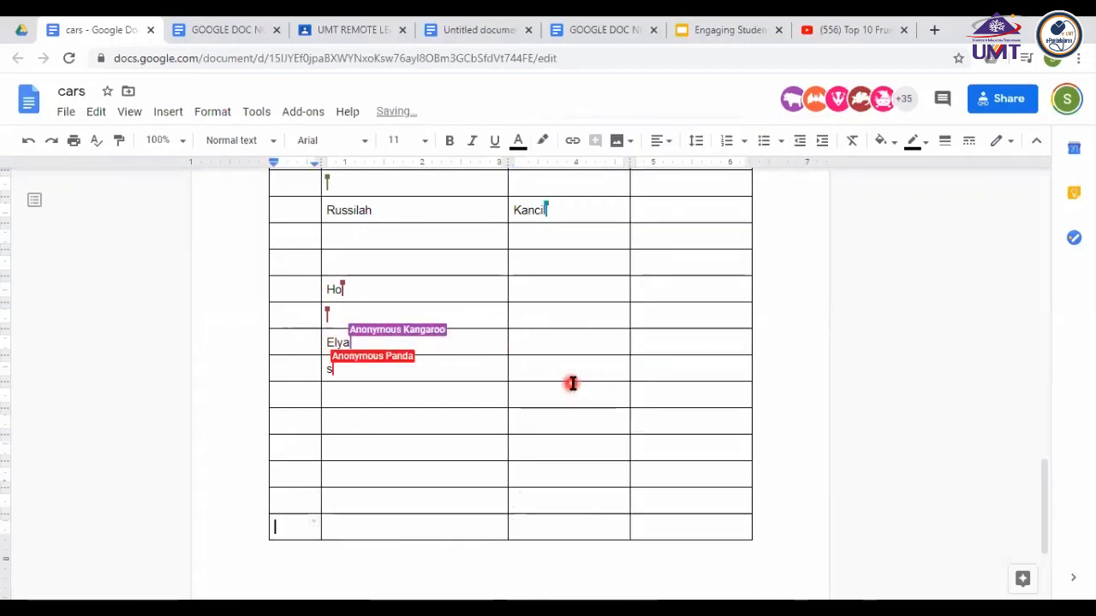
- Insert four more empty rows at the end of the table so it runs on past the second page
{"action": "scroll", "coordinate": [570, 381], "scroll_direction": "down", "scroll_amount": 2}
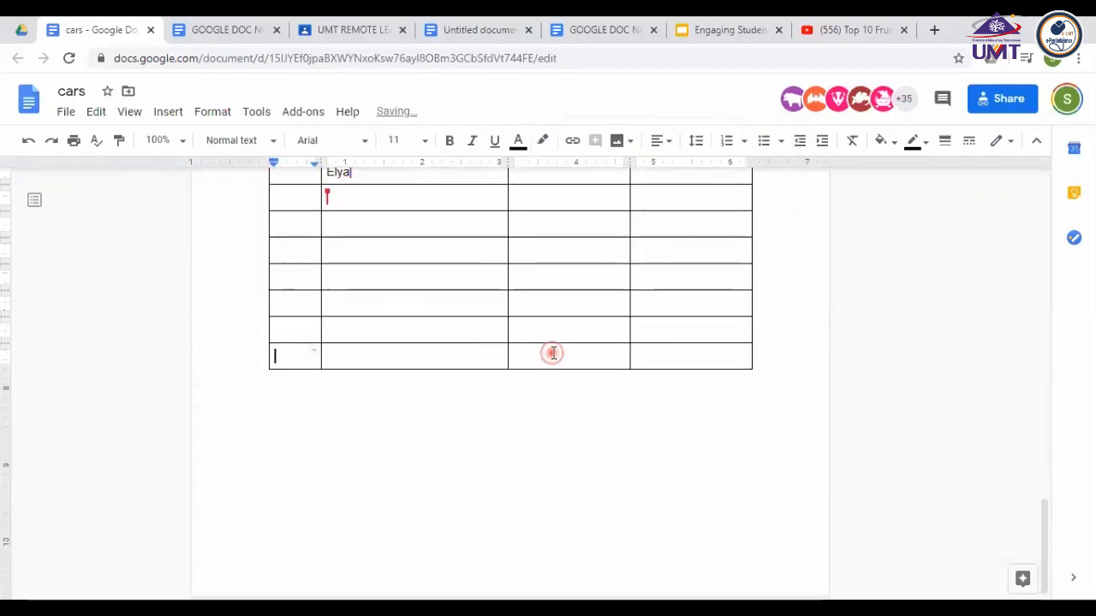
{"action": "right_click", "coordinate": [552, 354]}
{"action": "left_click", "coordinate": [625, 384]}
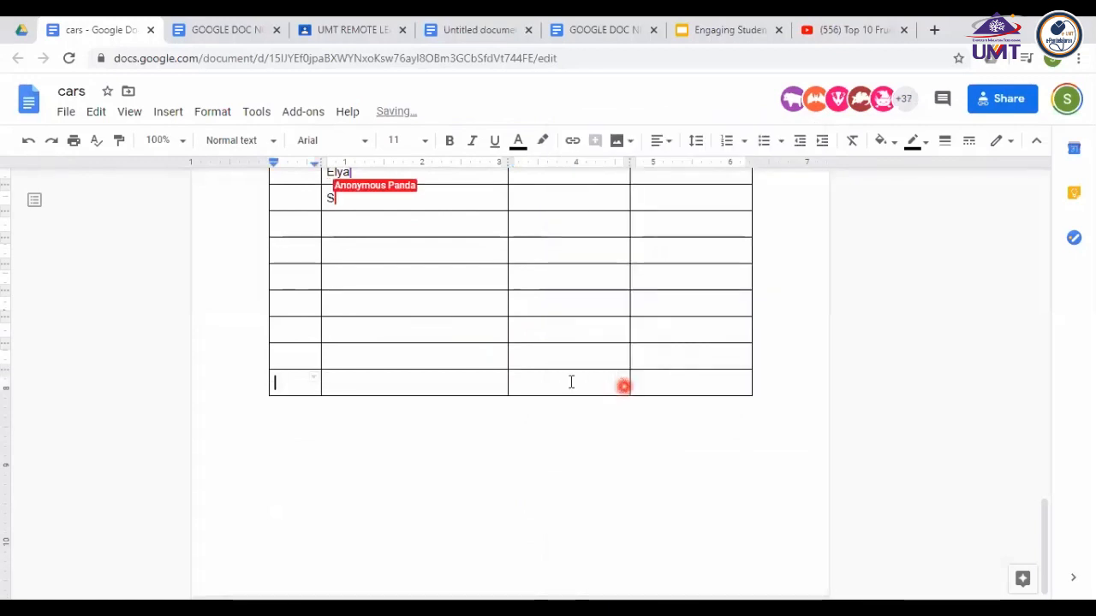
{"action": "right_click", "coordinate": [559, 382]}
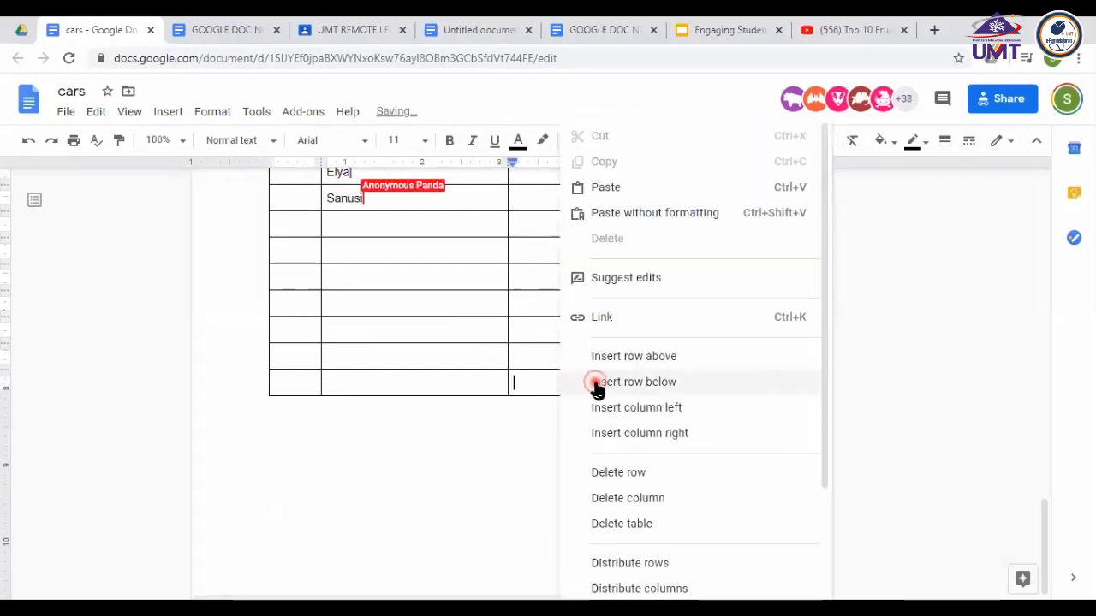
{"action": "left_click", "coordinate": [587, 384]}
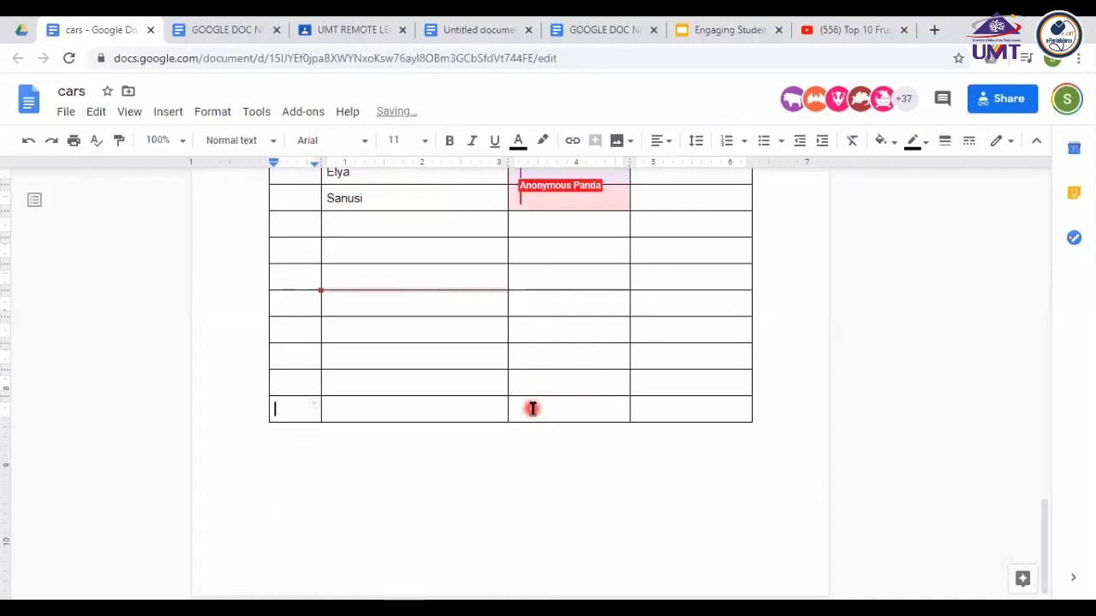
{"action": "right_click", "coordinate": [532, 411]}
{"action": "left_click", "coordinate": [574, 384]}
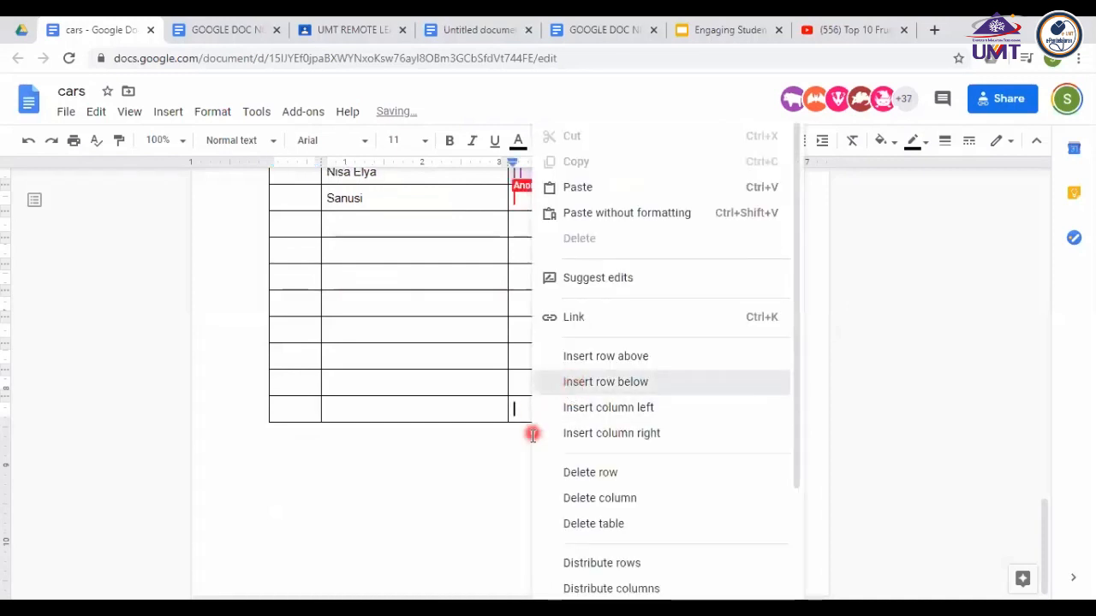
{"action": "right_click", "coordinate": [520, 435]}
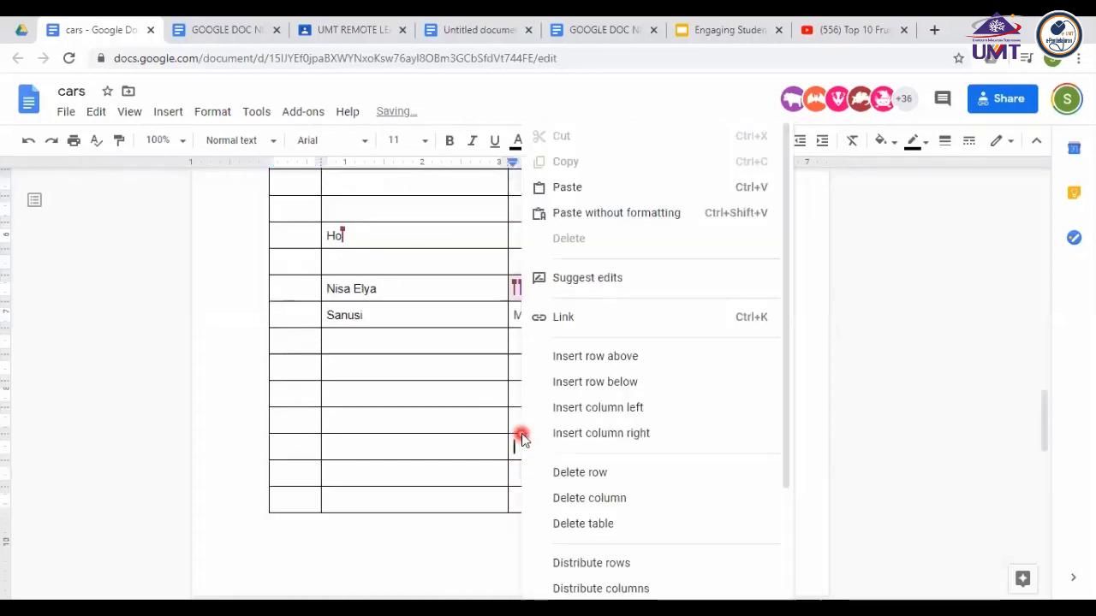
{"action": "left_click", "coordinate": [588, 381]}
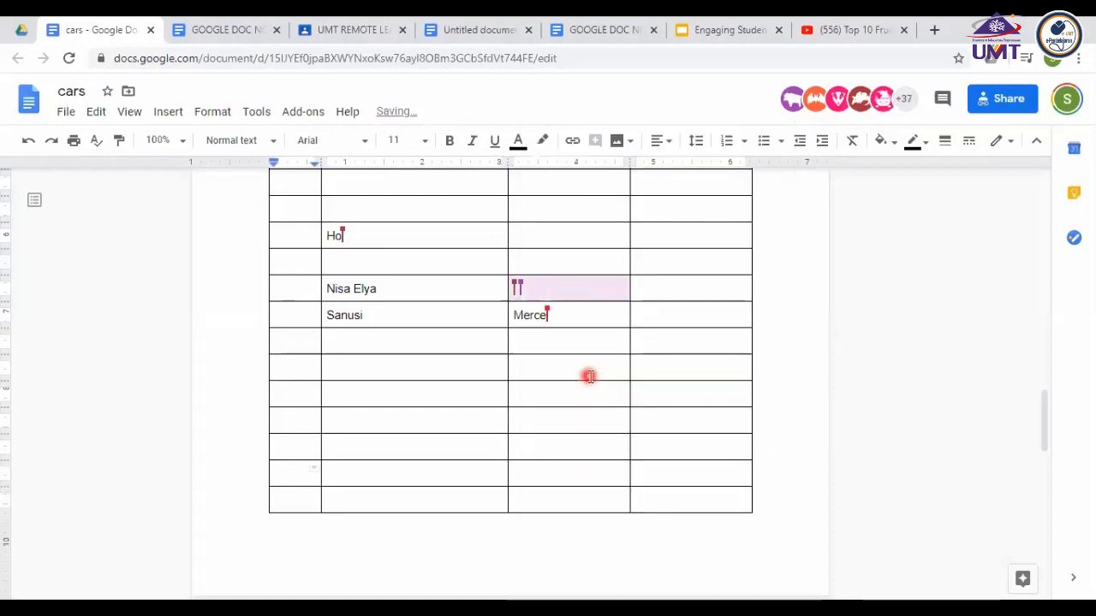
- Lengthen the table on the third page with several more empty rows inserted below its last rows
{"action": "scroll", "coordinate": [590, 377], "scroll_direction": "up", "scroll_amount": 2}
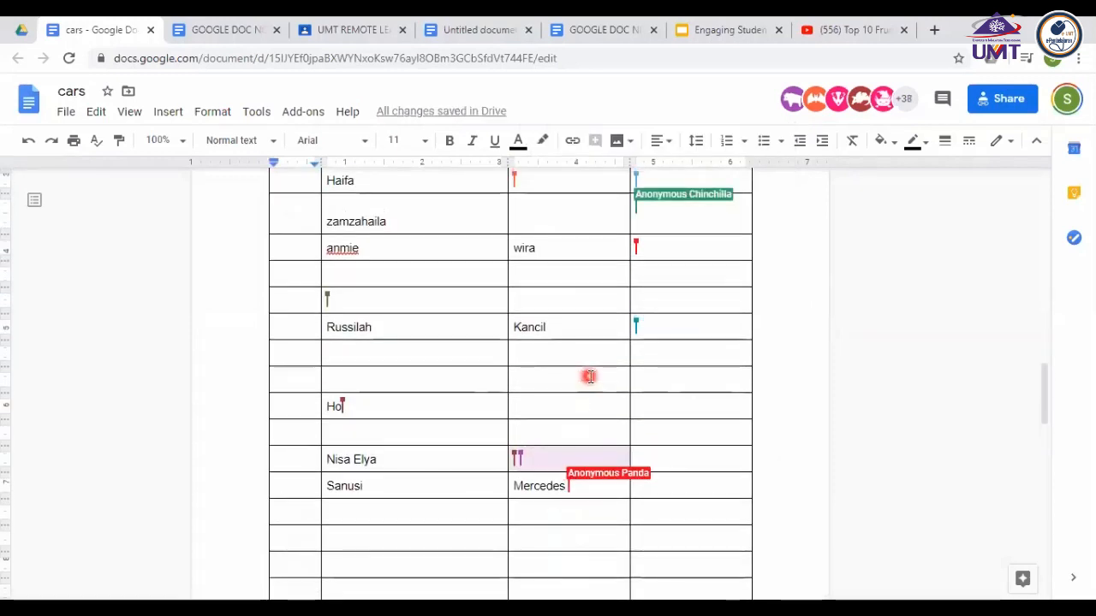
{"action": "scroll", "coordinate": [590, 377], "scroll_direction": "up", "scroll_amount": 2}
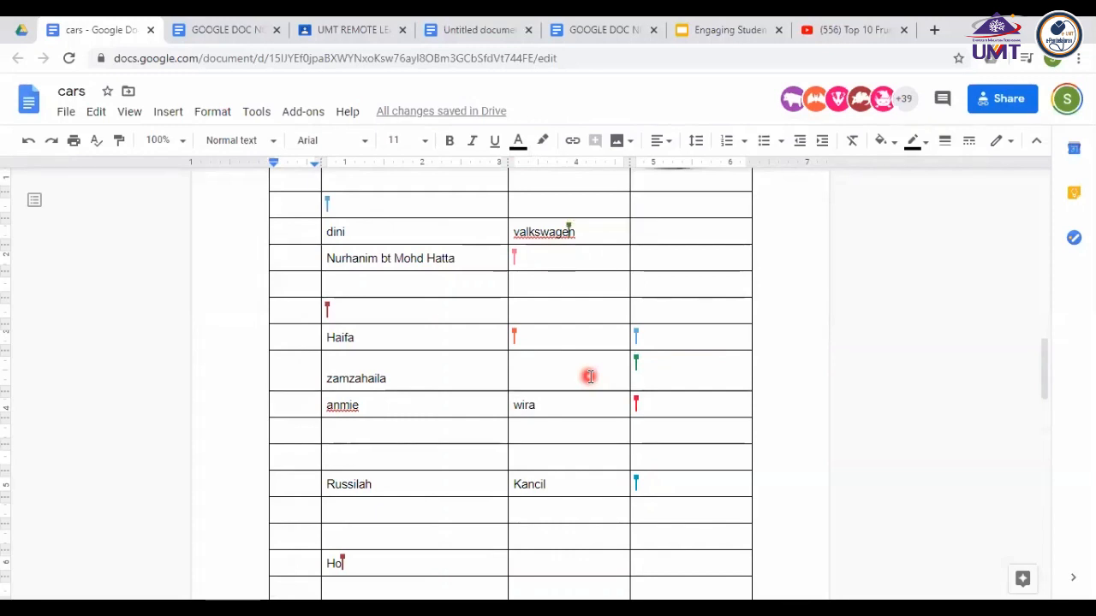
{"action": "scroll", "coordinate": [590, 377], "scroll_direction": "down", "scroll_amount": 3}
{"action": "scroll", "coordinate": [588, 374], "scroll_direction": "down", "scroll_amount": 2}
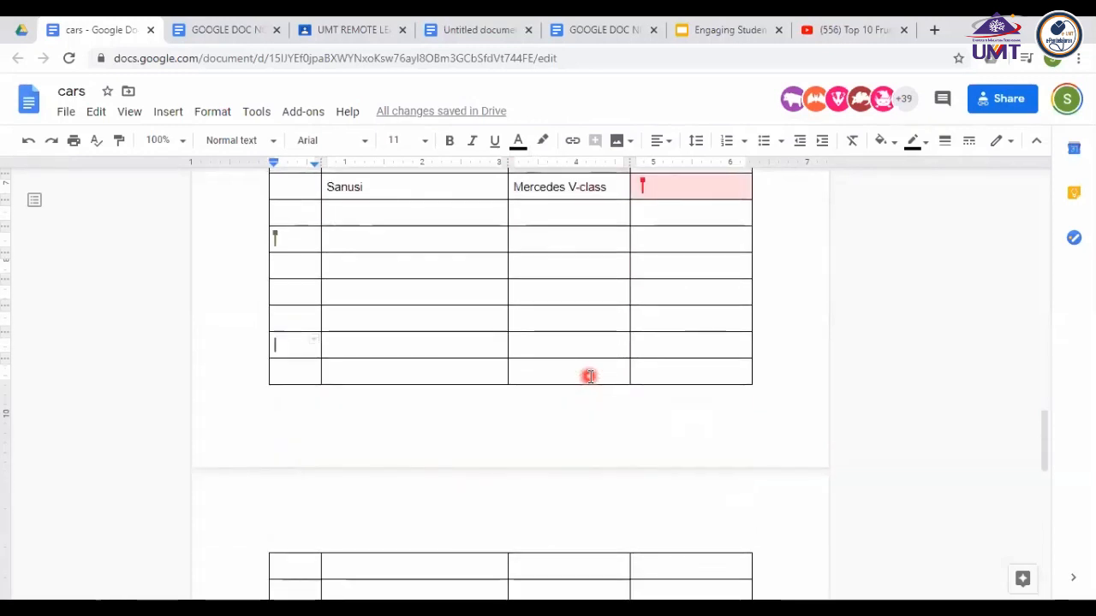
{"action": "scroll", "coordinate": [558, 473], "scroll_direction": "down", "scroll_amount": 3}
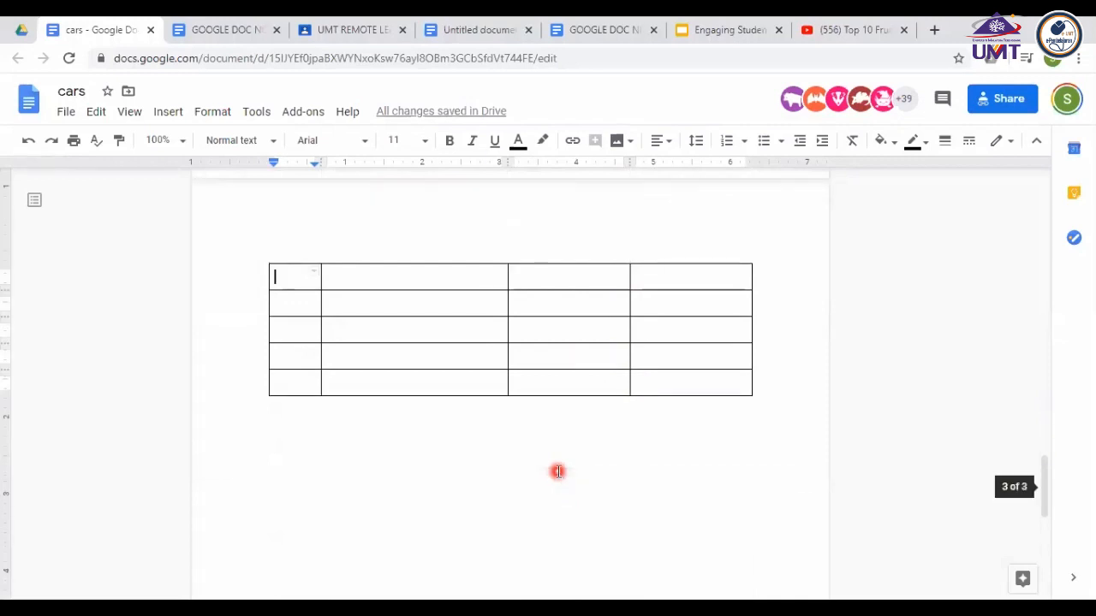
{"action": "right_click", "coordinate": [580, 382]}
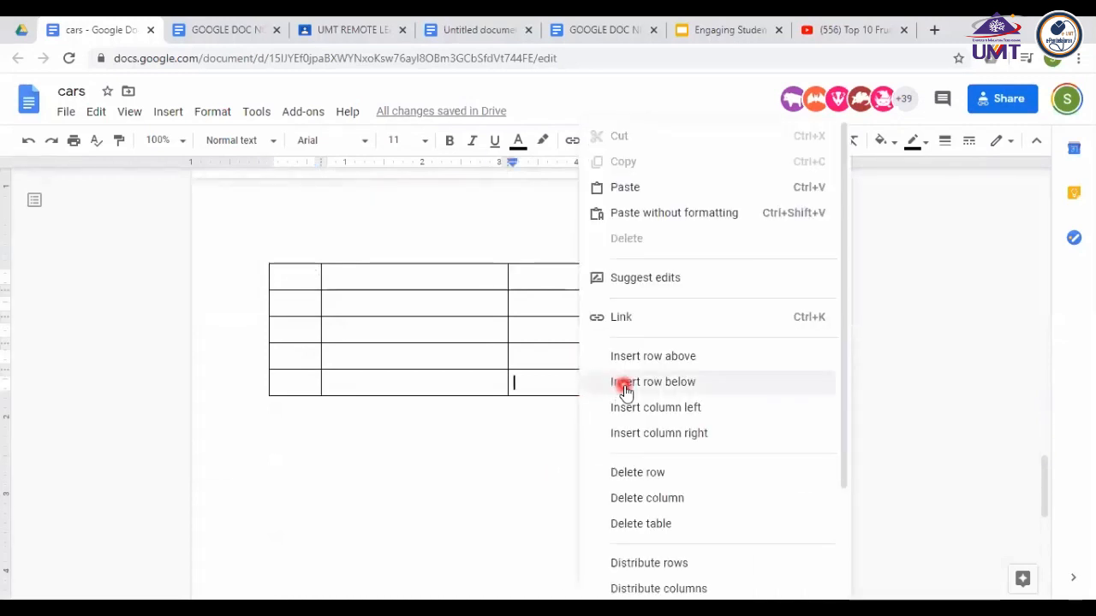
{"action": "left_click", "coordinate": [591, 385]}
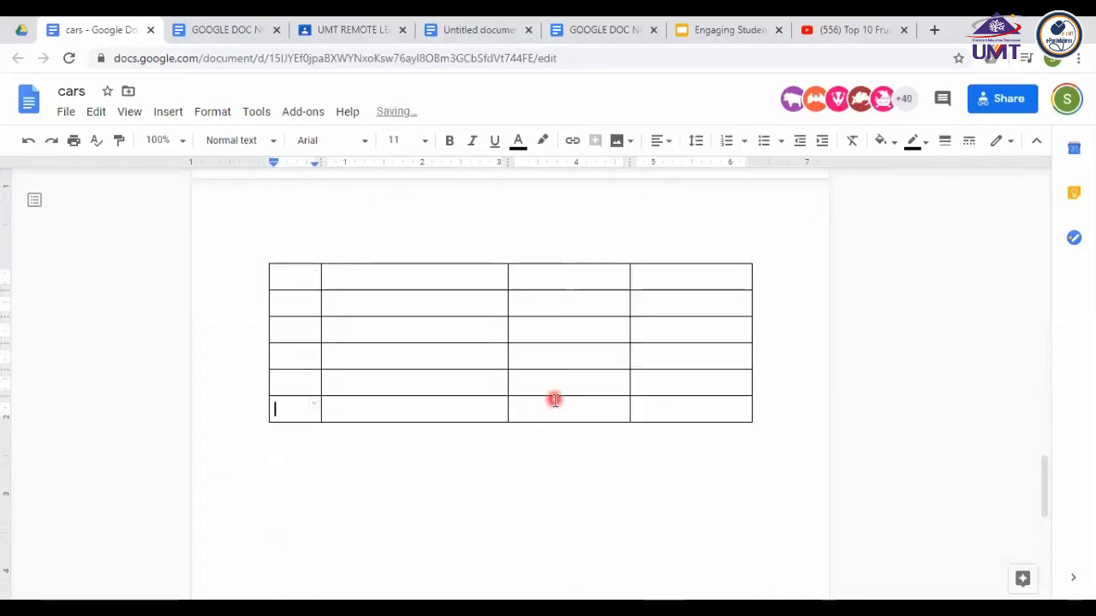
{"action": "right_click", "coordinate": [553, 408]}
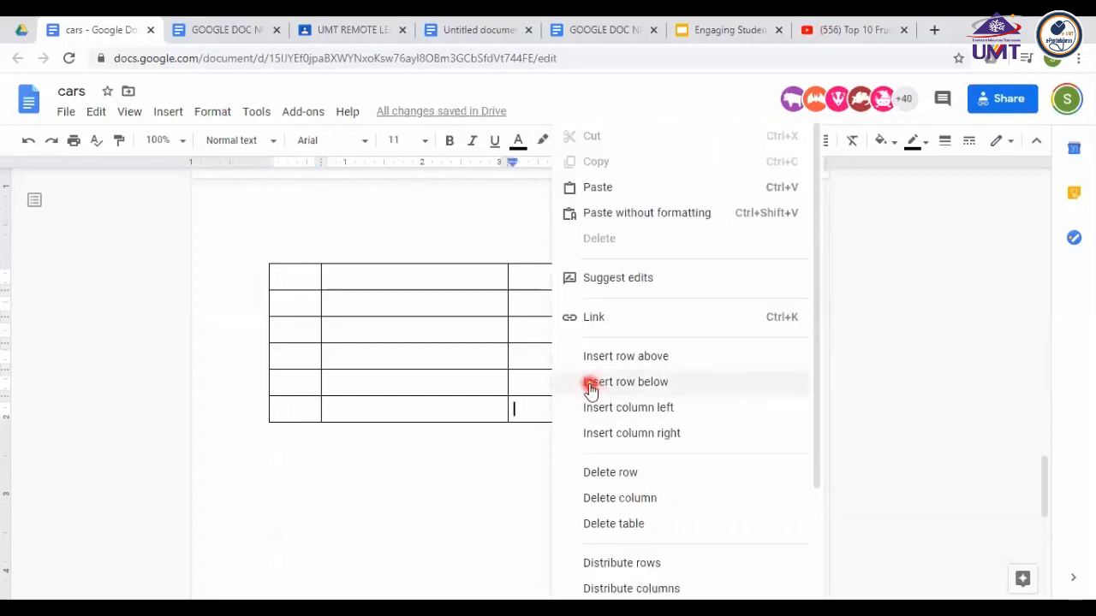
{"action": "left_click", "coordinate": [591, 382]}
{"action": "right_click", "coordinate": [541, 435]}
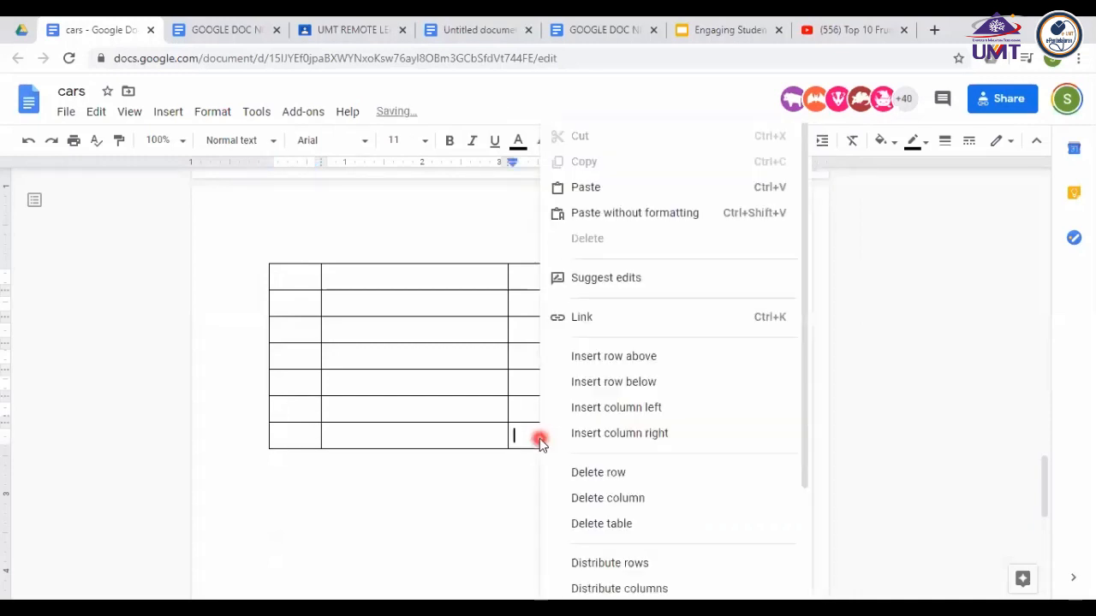
{"action": "left_click", "coordinate": [599, 385]}
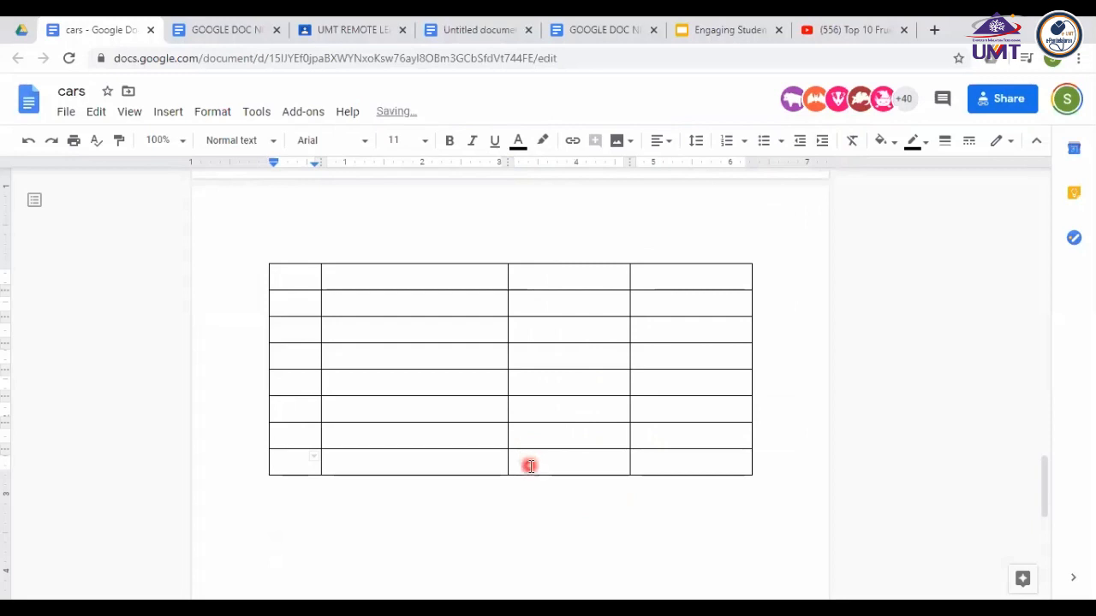
{"action": "right_click", "coordinate": [530, 468]}
{"action": "left_click", "coordinate": [570, 385]}
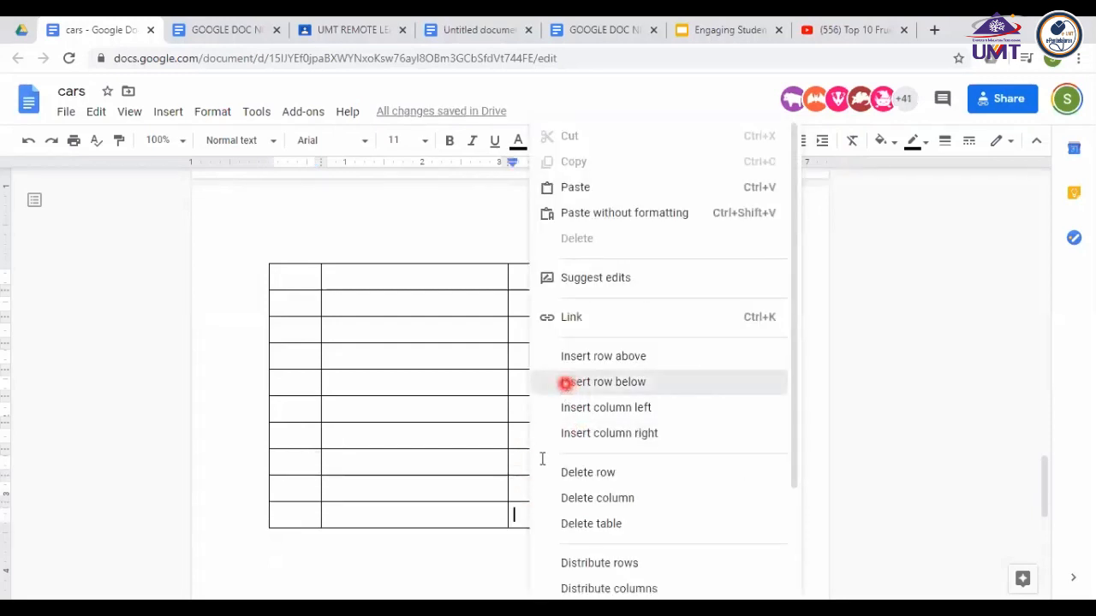
{"action": "right_click", "coordinate": [538, 573]}
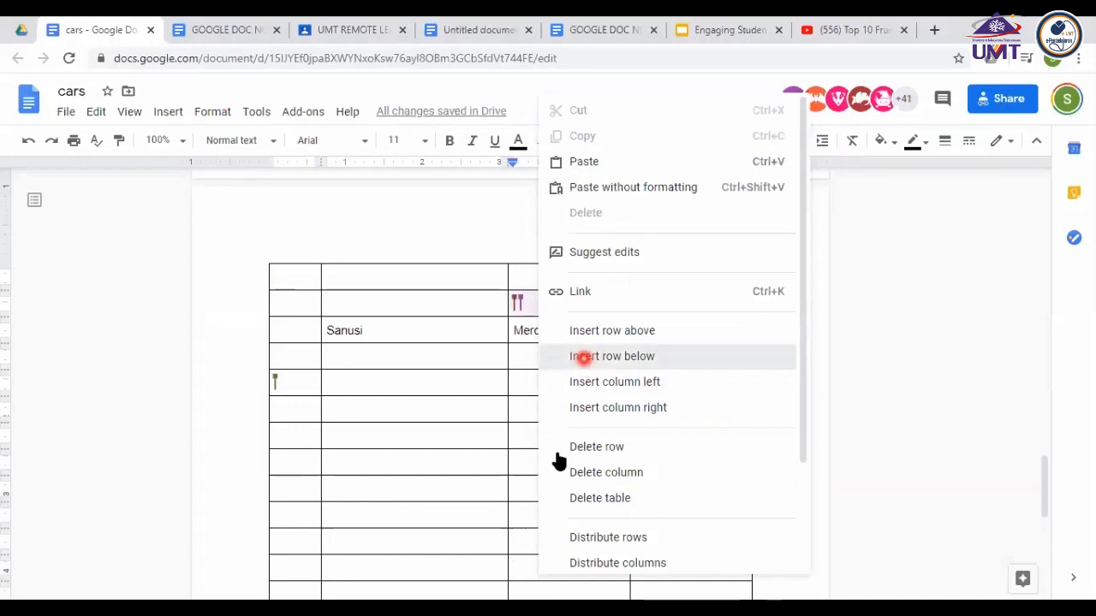
{"action": "left_click", "coordinate": [584, 357]}
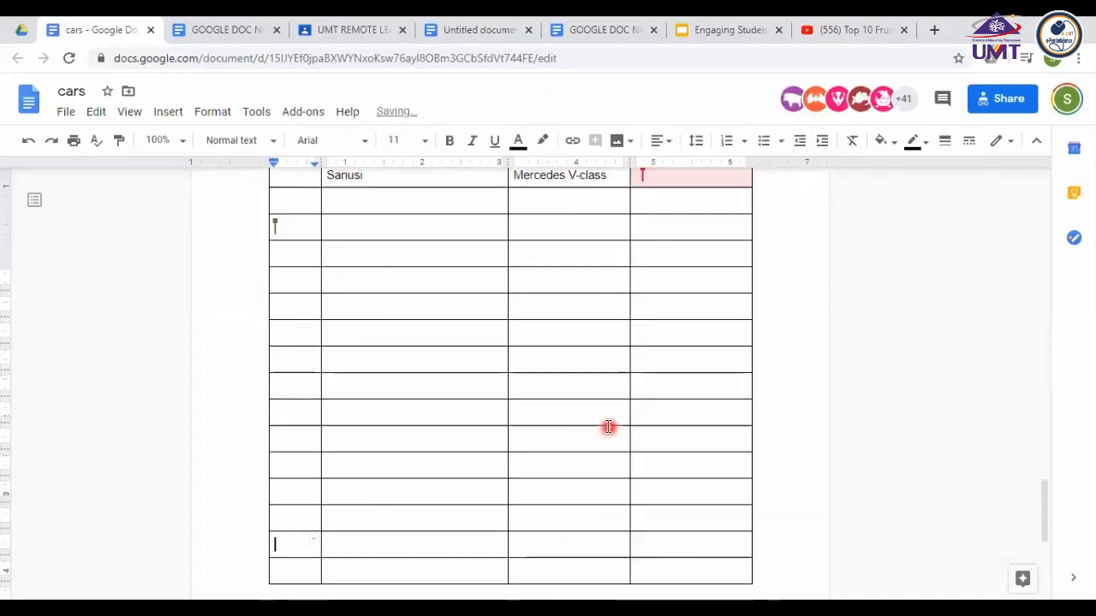
{"action": "right_click", "coordinate": [529, 546]}
{"action": "left_click", "coordinate": [589, 382]}
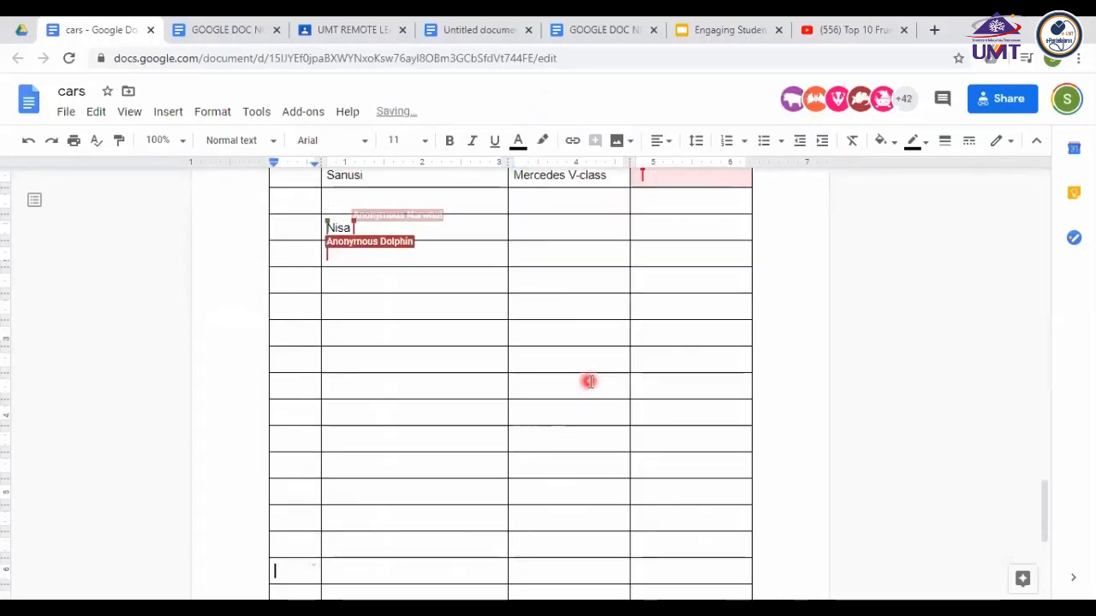
- Review the students' nicknames, car names and pictures from the newly added rows back up to the numbered entries on the first page
{"action": "scroll", "coordinate": [589, 382], "scroll_direction": "up", "scroll_amount": 5}
{"action": "scroll", "coordinate": [589, 382], "scroll_direction": "up", "scroll_amount": 5}
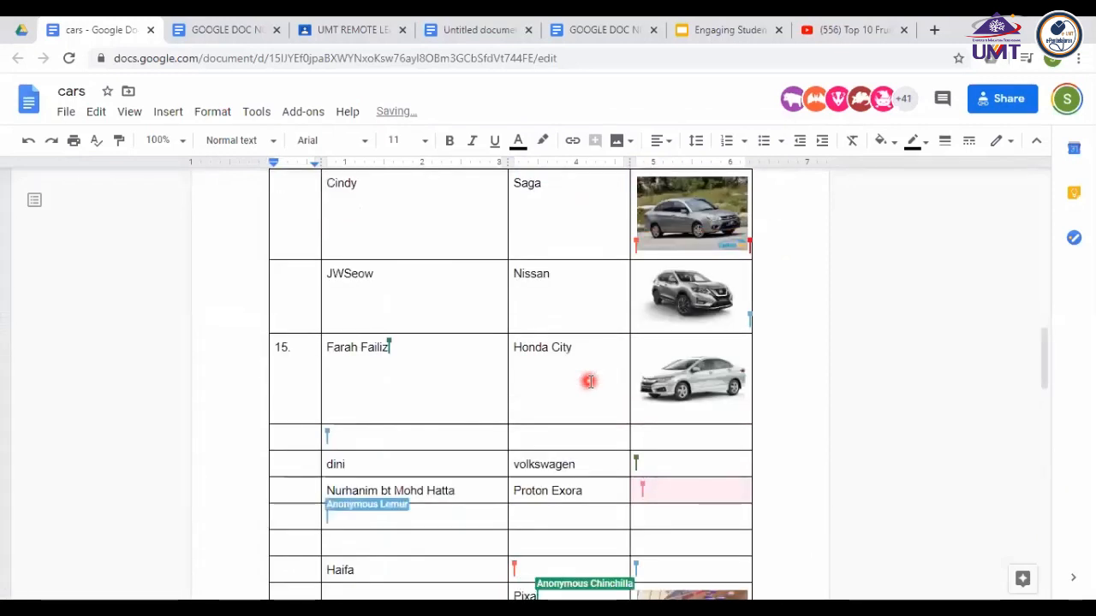
{"action": "scroll", "coordinate": [589, 381], "scroll_direction": "up", "scroll_amount": 1}
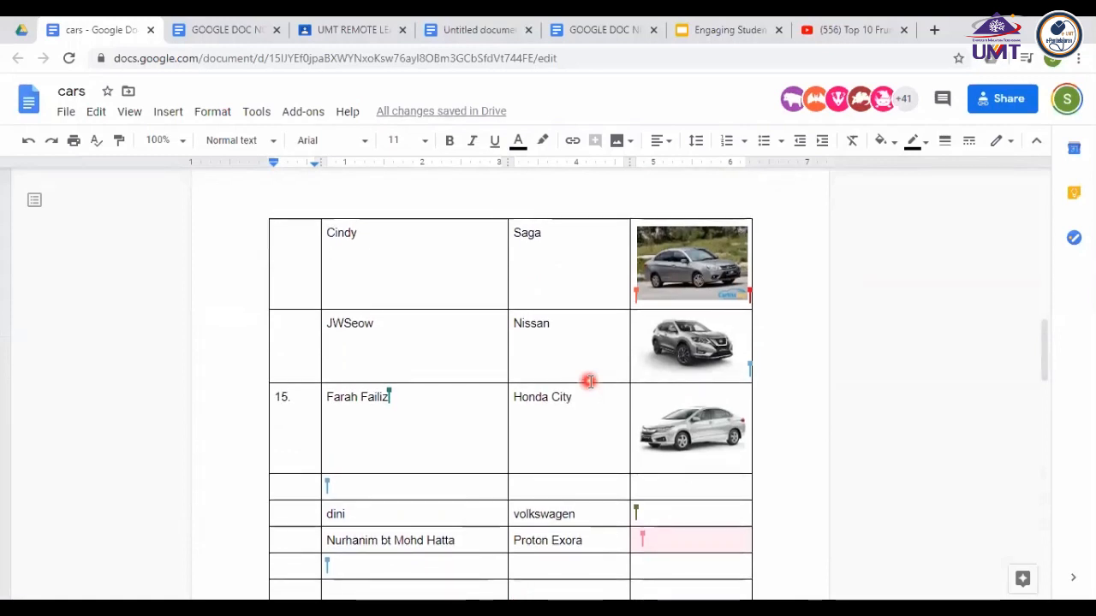
{"action": "scroll", "coordinate": [589, 382], "scroll_direction": "up", "scroll_amount": 1}
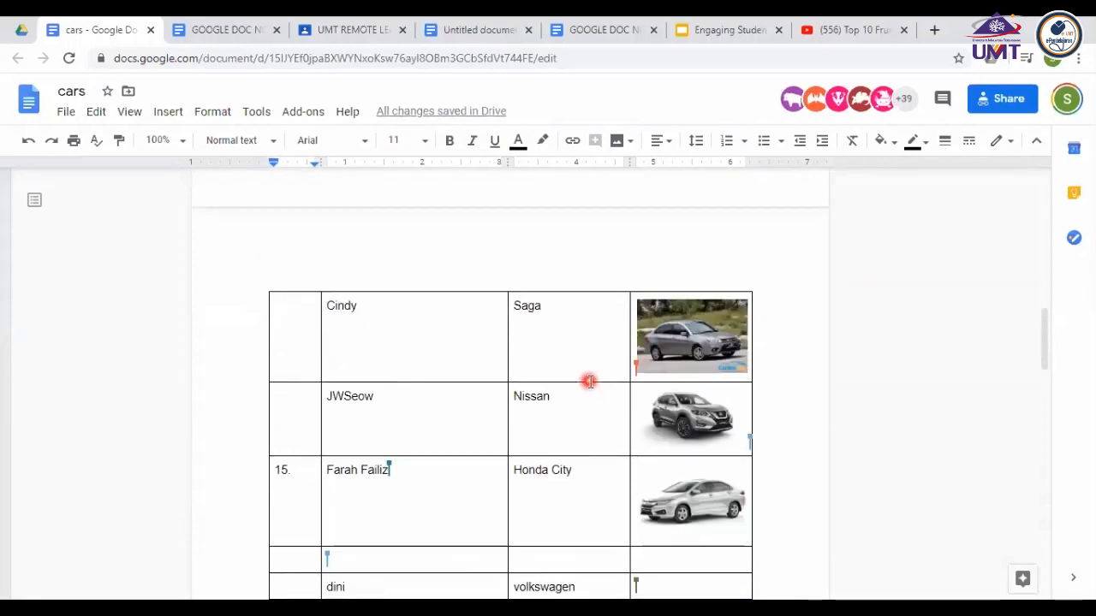
{"action": "scroll", "coordinate": [589, 382], "scroll_direction": "up", "scroll_amount": 3}
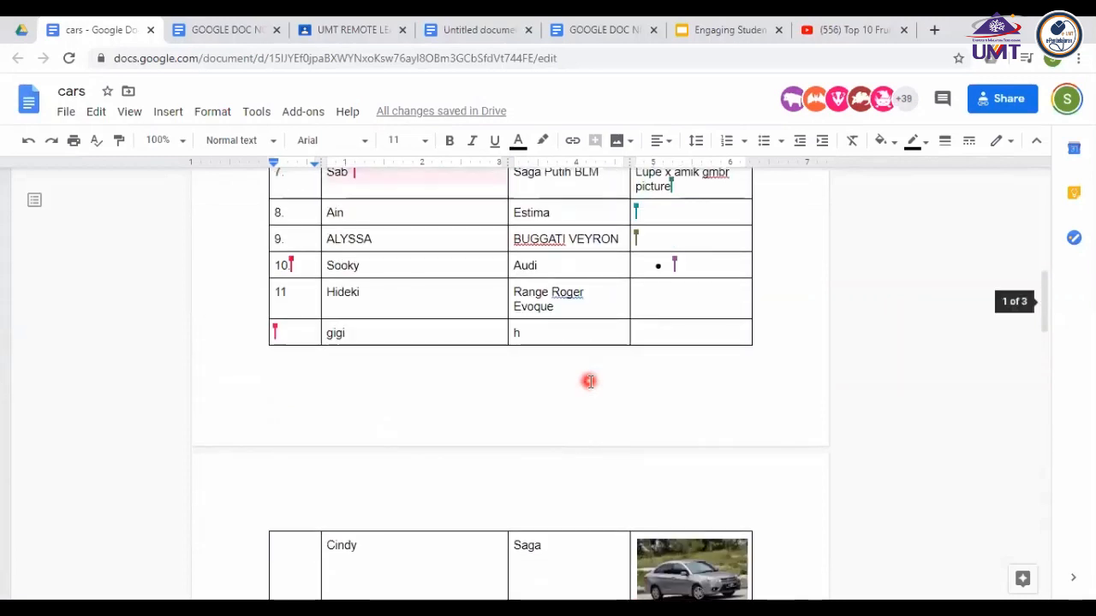
{"action": "scroll", "coordinate": [589, 381], "scroll_direction": "up", "scroll_amount": 2}
{"action": "scroll", "coordinate": [589, 381], "scroll_direction": "up", "scroll_amount": 2}
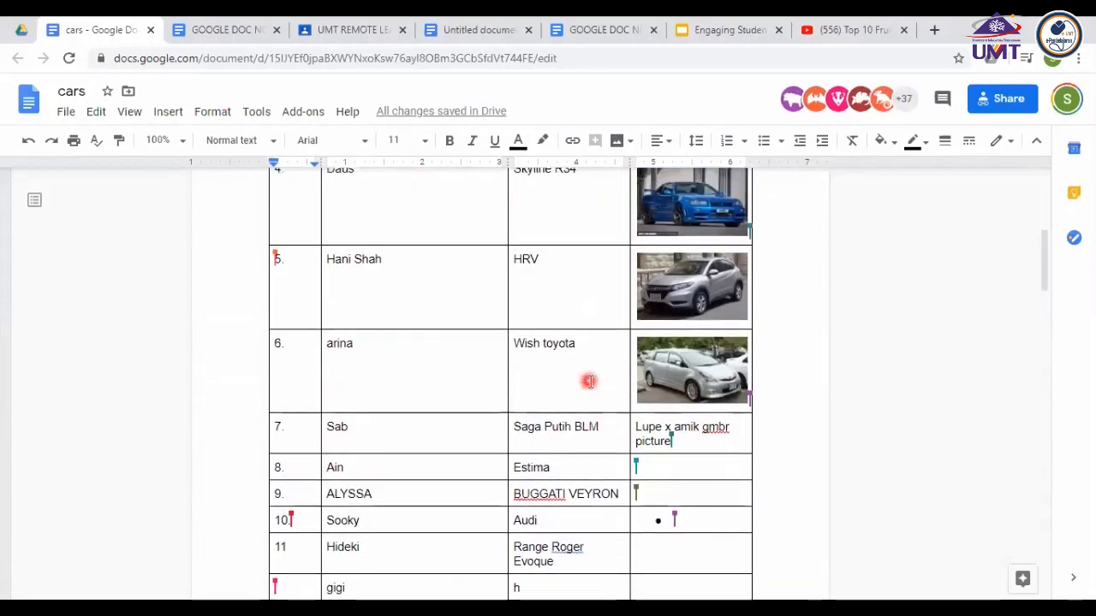
- Insert four more empty rows below the last row of the cars table on the third page
{"action": "scroll", "coordinate": [589, 382], "scroll_direction": "up", "scroll_amount": 3}
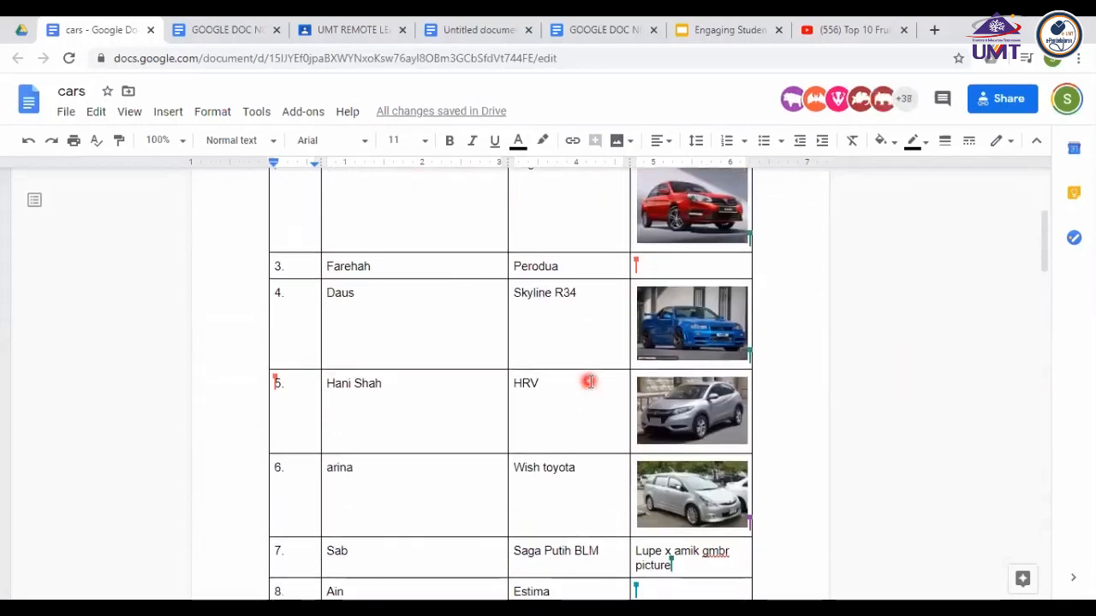
{"action": "scroll", "coordinate": [589, 382], "scroll_direction": "down", "scroll_amount": 5}
{"action": "scroll", "coordinate": [589, 382], "scroll_direction": "down", "scroll_amount": 15}
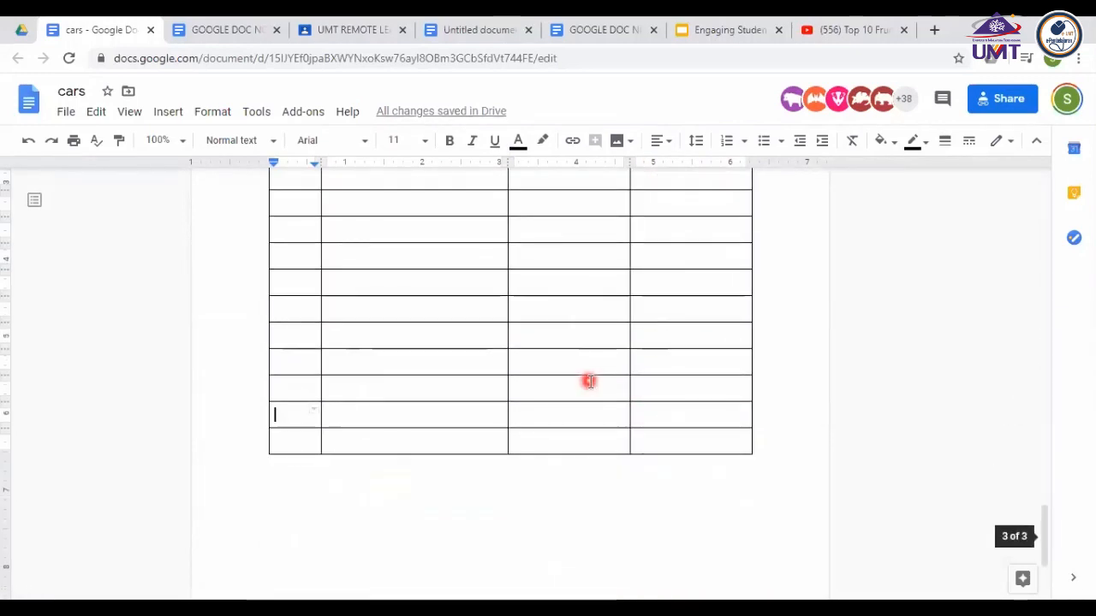
{"action": "right_click", "coordinate": [552, 442]}
{"action": "left_click", "coordinate": [622, 384]}
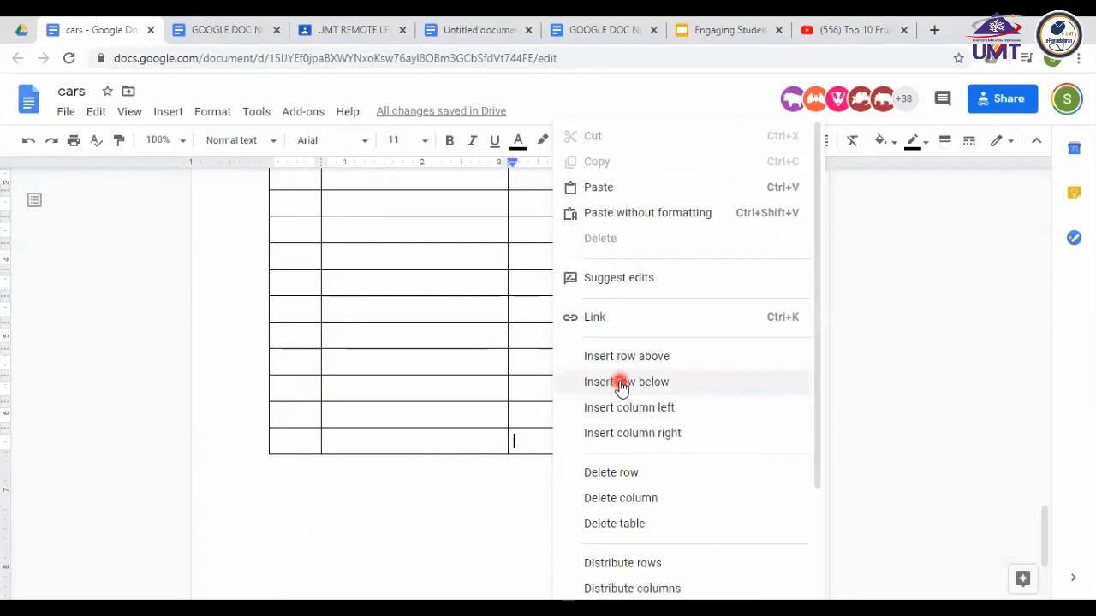
{"action": "right_click", "coordinate": [527, 473]}
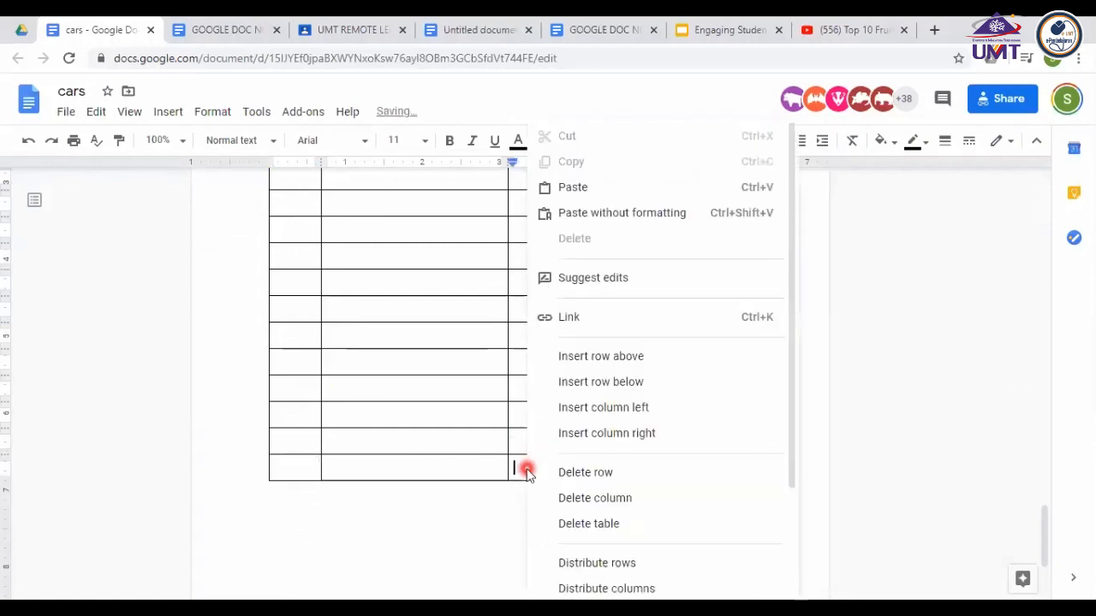
{"action": "left_click", "coordinate": [568, 383]}
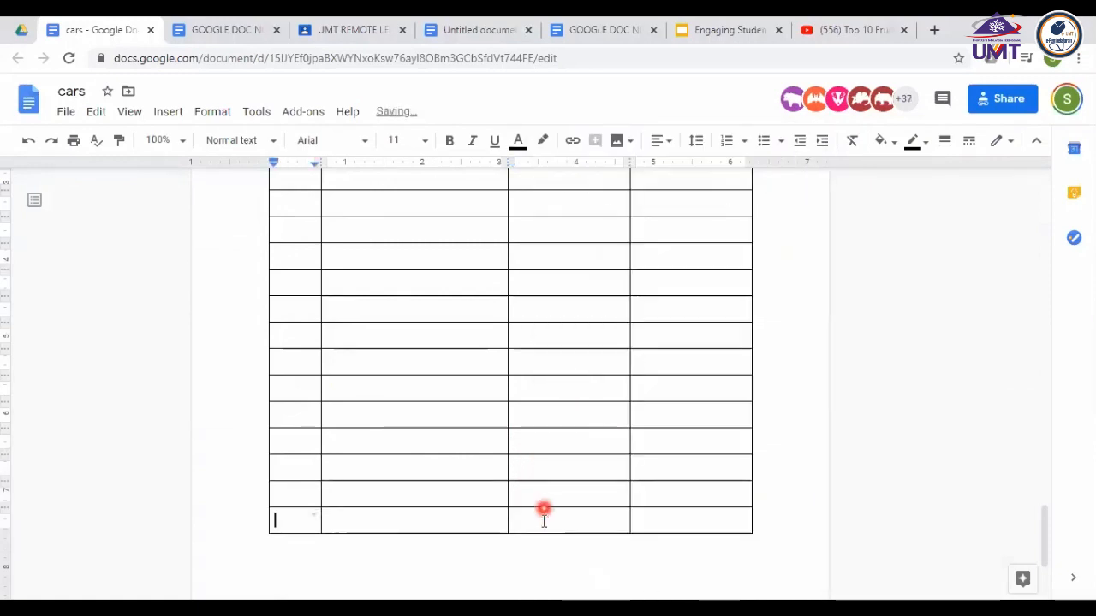
{"action": "right_click", "coordinate": [544, 516]}
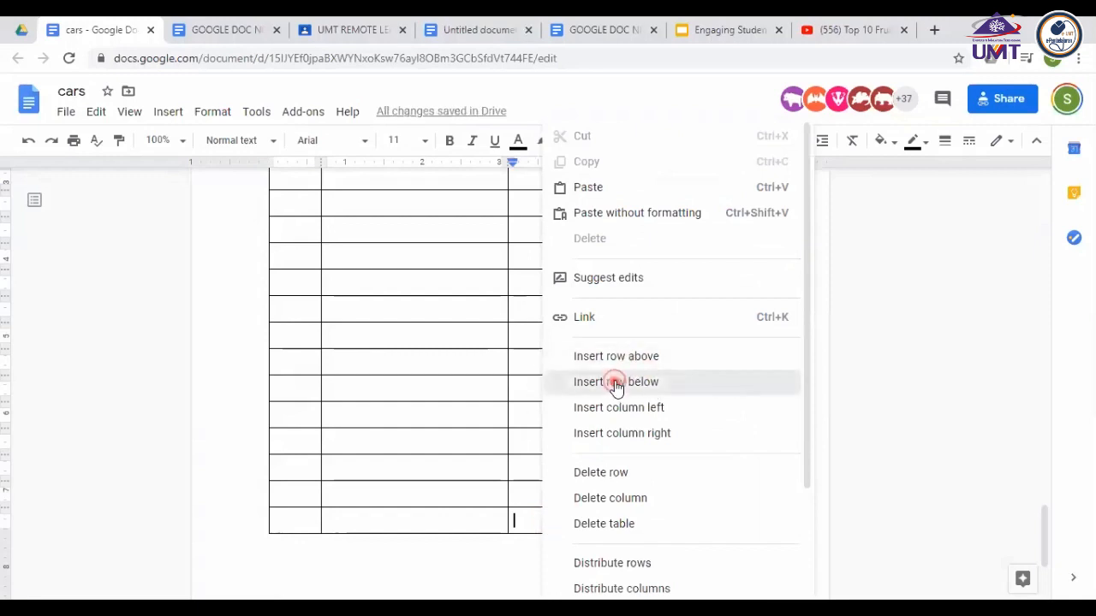
{"action": "left_click", "coordinate": [615, 382]}
{"action": "right_click", "coordinate": [531, 550]}
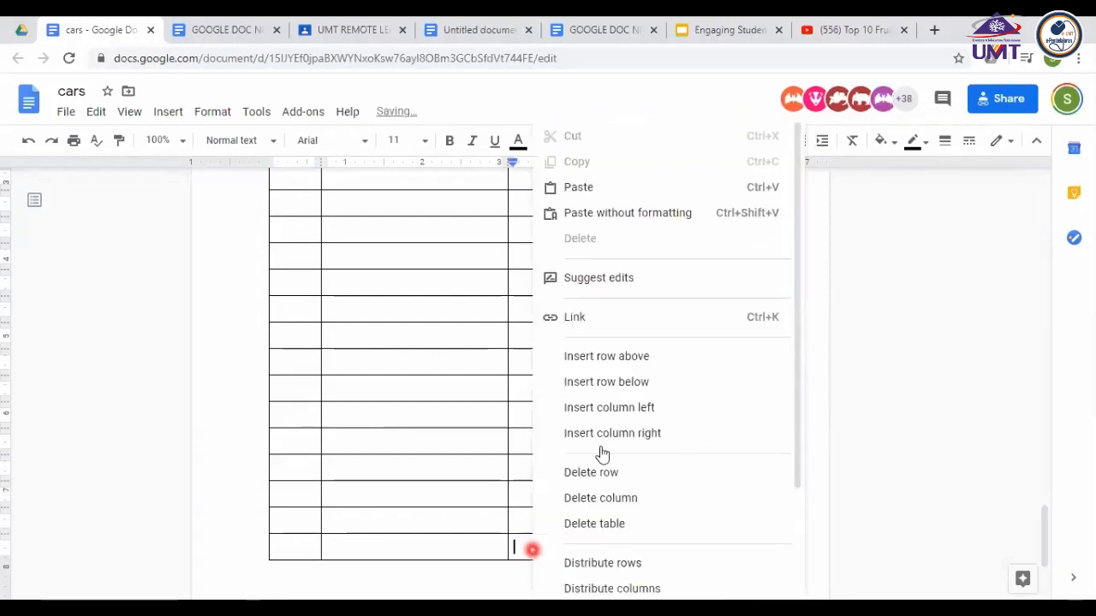
{"action": "left_click", "coordinate": [581, 383]}
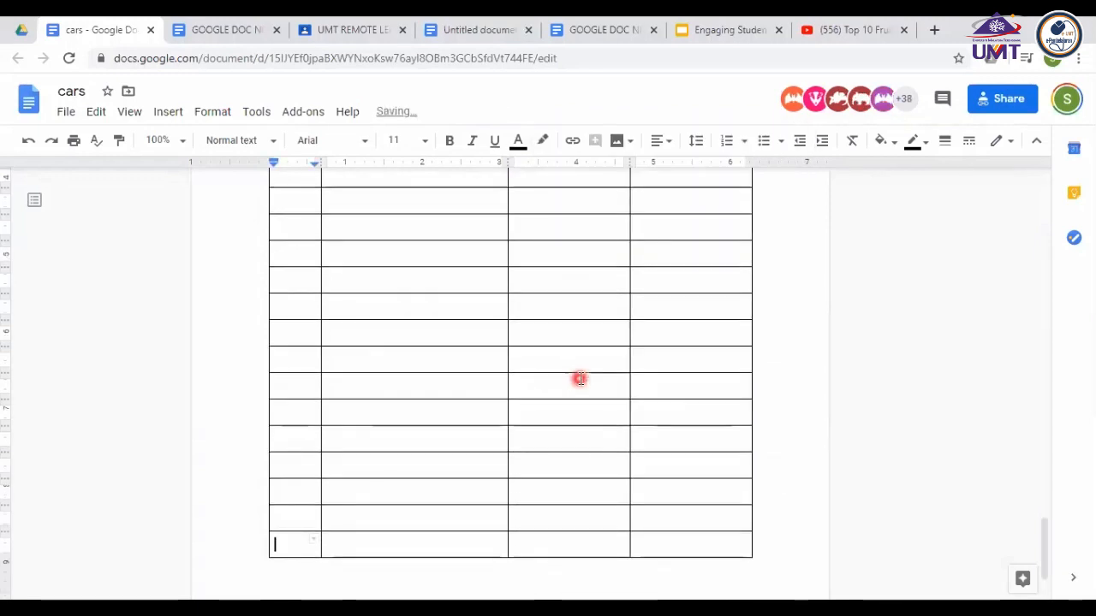
- Extend the end of the cars table with another three empty rows, continuing onto the next page
{"action": "right_click", "coordinate": [540, 545]}
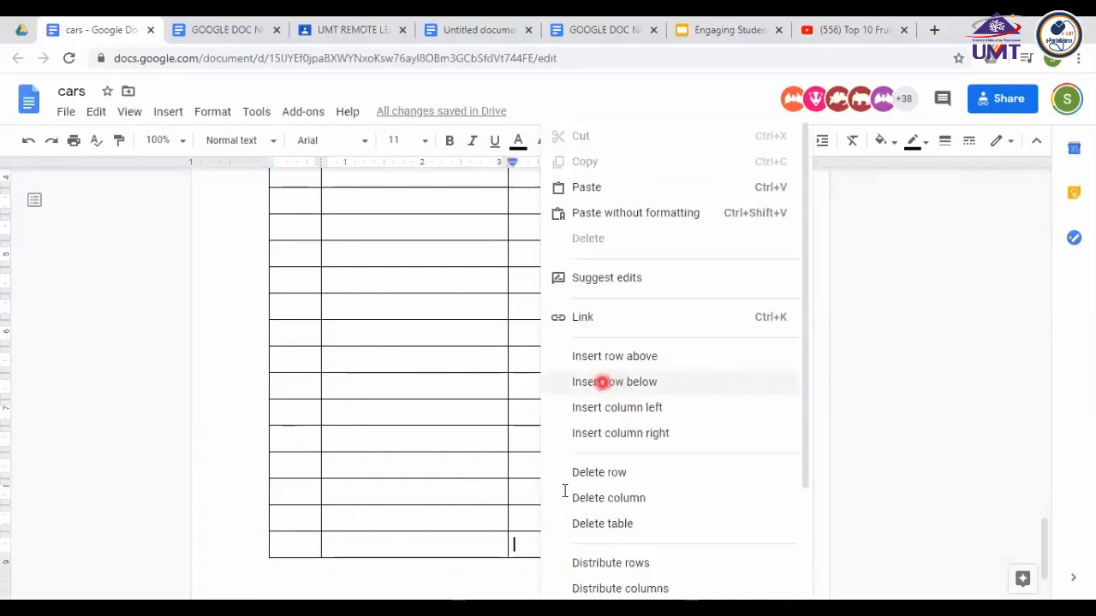
{"action": "left_click", "coordinate": [602, 381]}
{"action": "left_click_drag", "start_coordinate": [536, 550], "coordinate": [539, 550]}
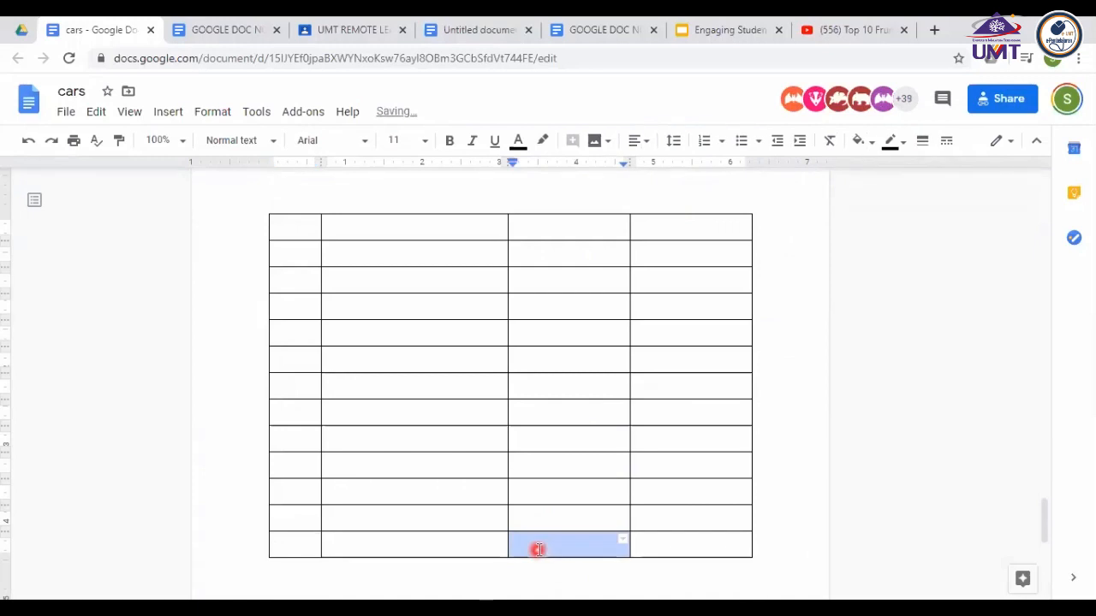
{"action": "right_click", "coordinate": [538, 550]}
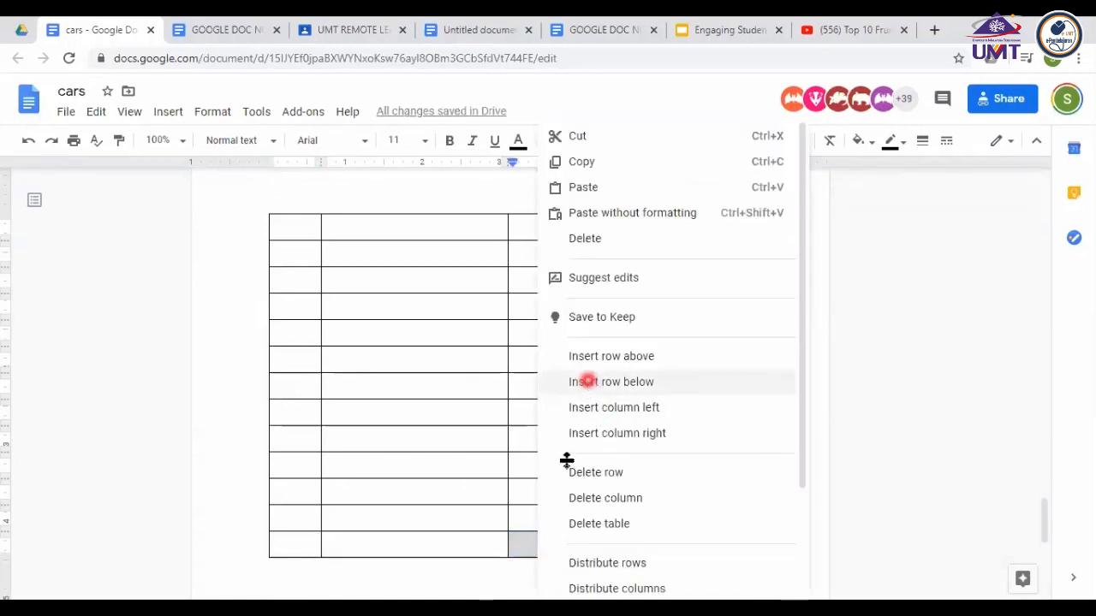
{"action": "left_click", "coordinate": [587, 382]}
{"action": "right_click", "coordinate": [548, 564]}
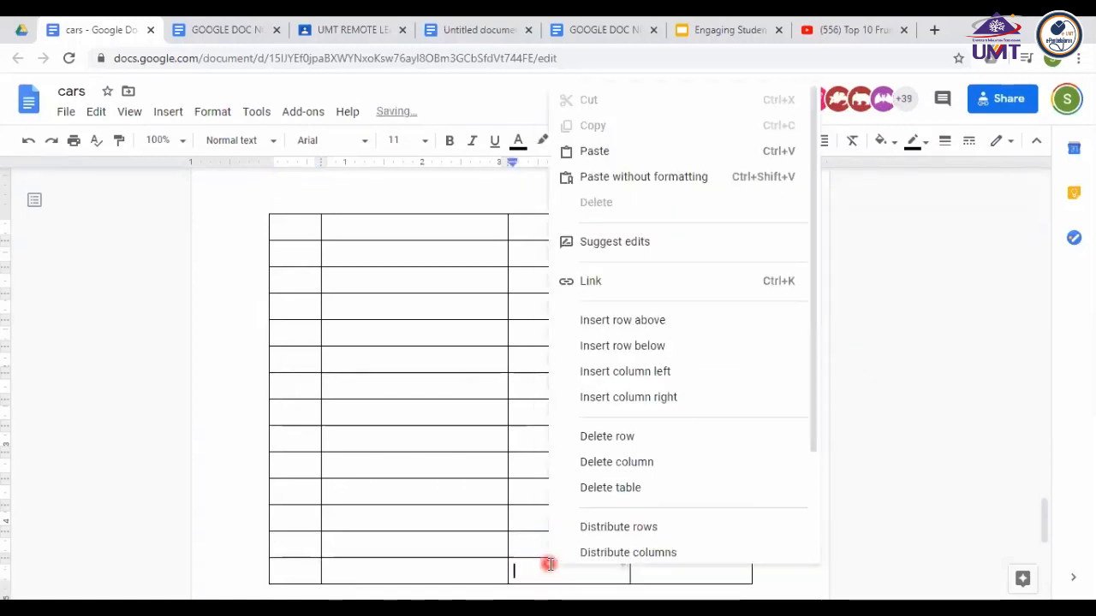
{"action": "left_click", "coordinate": [624, 347]}
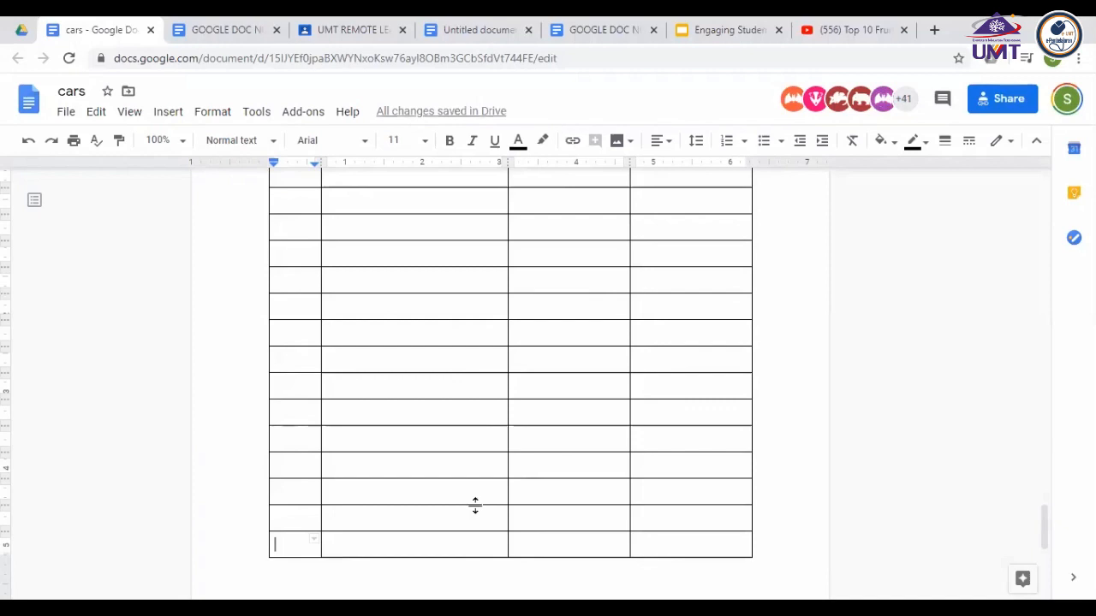
- Examine the students' new entries and the column layout in the lower rows, down to the table's end
{"action": "left_click_drag", "start_coordinate": [467, 497], "coordinate": [468, 499]}
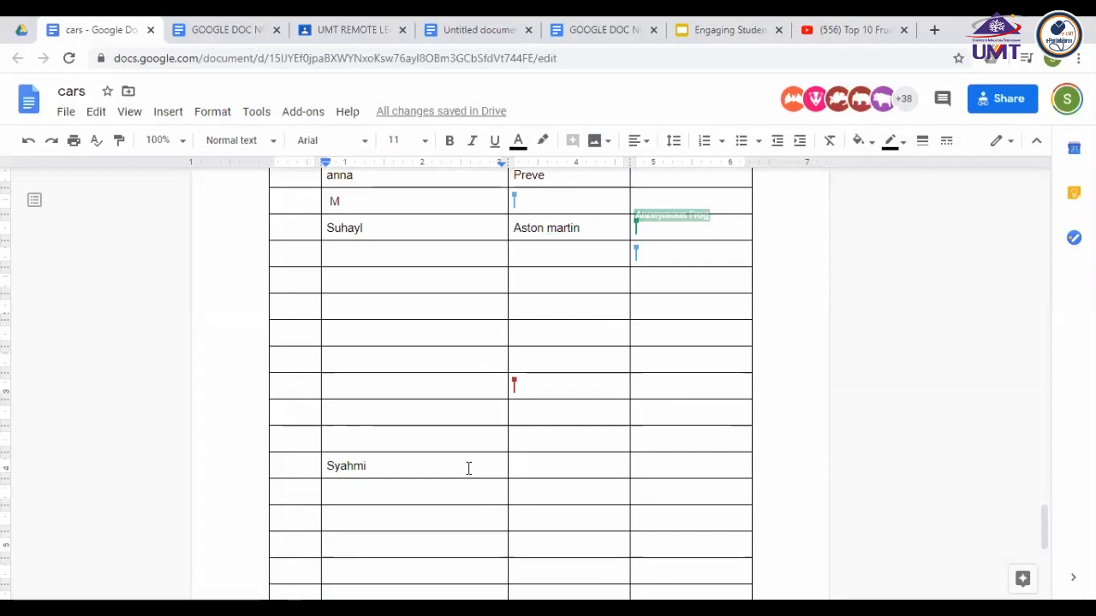
{"action": "scroll", "coordinate": [468, 469], "scroll_direction": "up", "scroll_amount": 1}
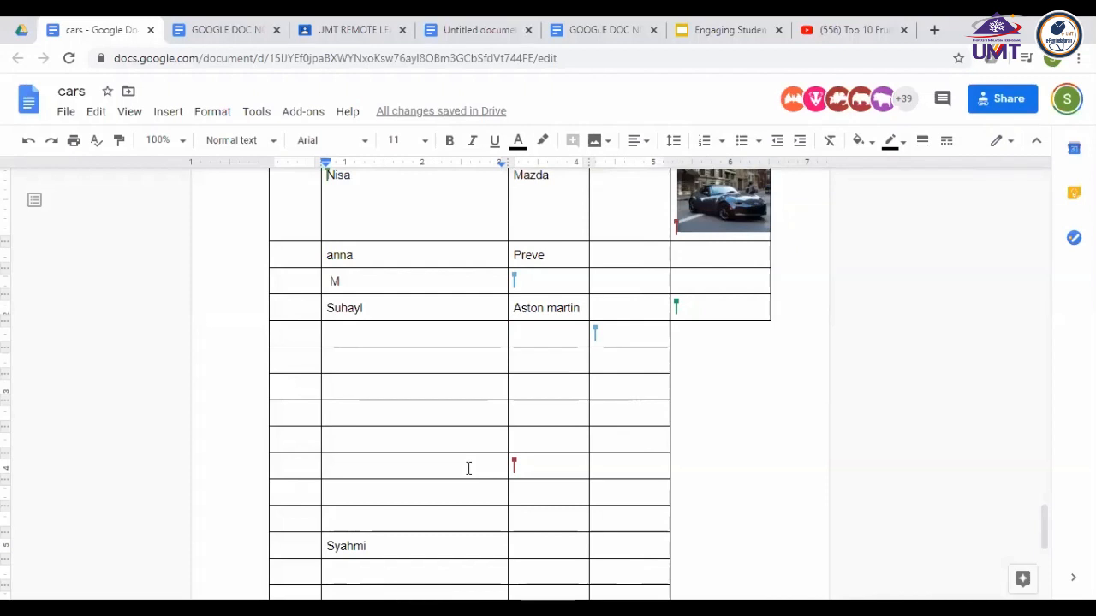
{"action": "left_click", "coordinate": [350, 465]}
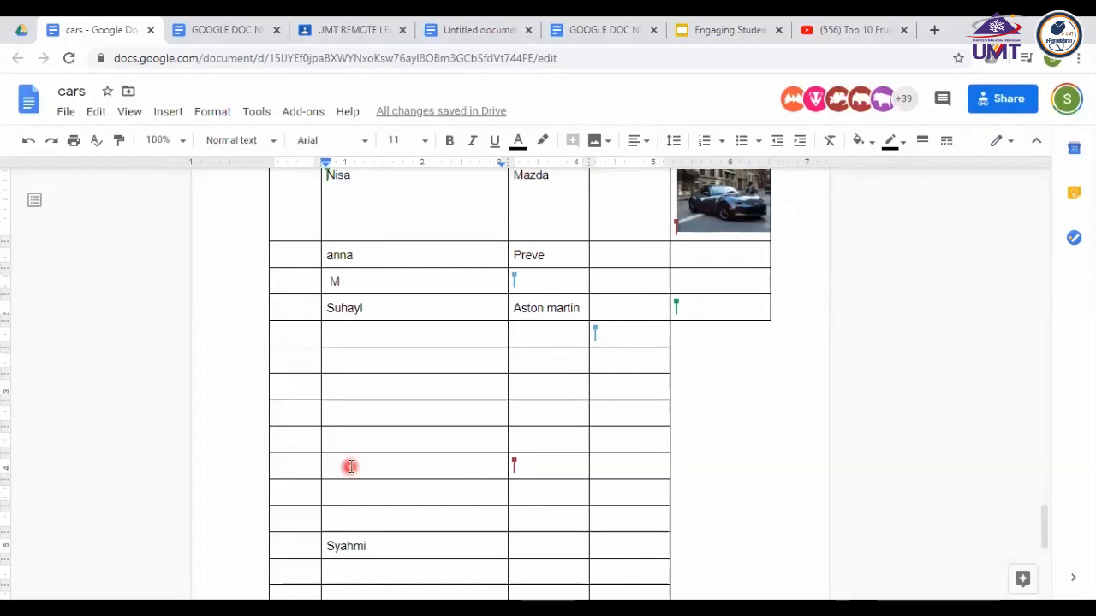
{"action": "scroll", "coordinate": [351, 466], "scroll_direction": "down", "scroll_amount": 3}
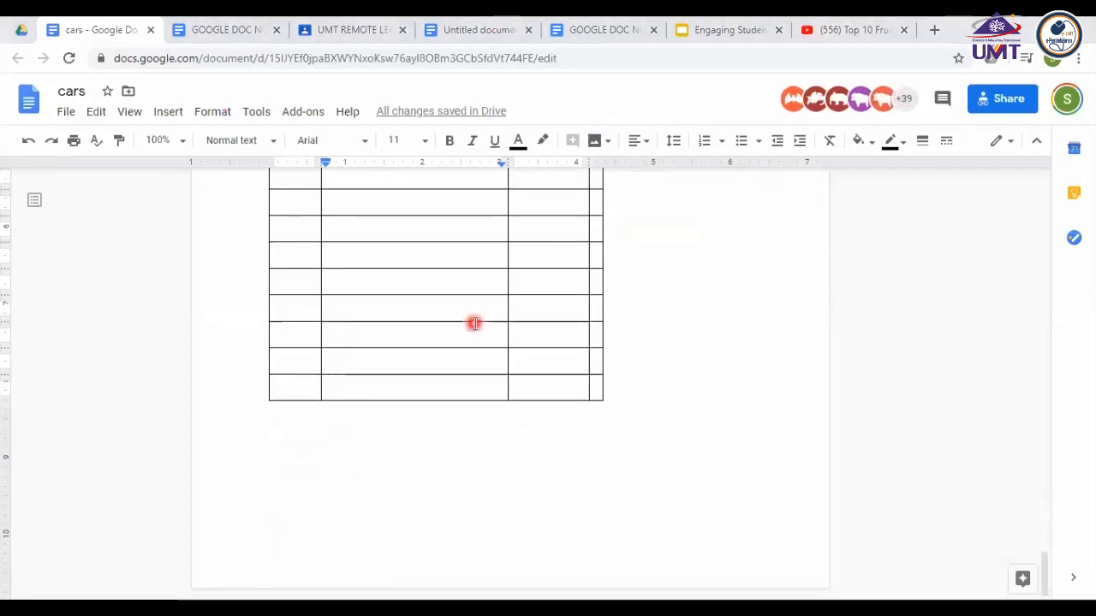
{"action": "scroll", "coordinate": [474, 323], "scroll_direction": "up", "scroll_amount": 6}
{"action": "scroll", "coordinate": [474, 320], "scroll_direction": "down", "scroll_amount": 2}
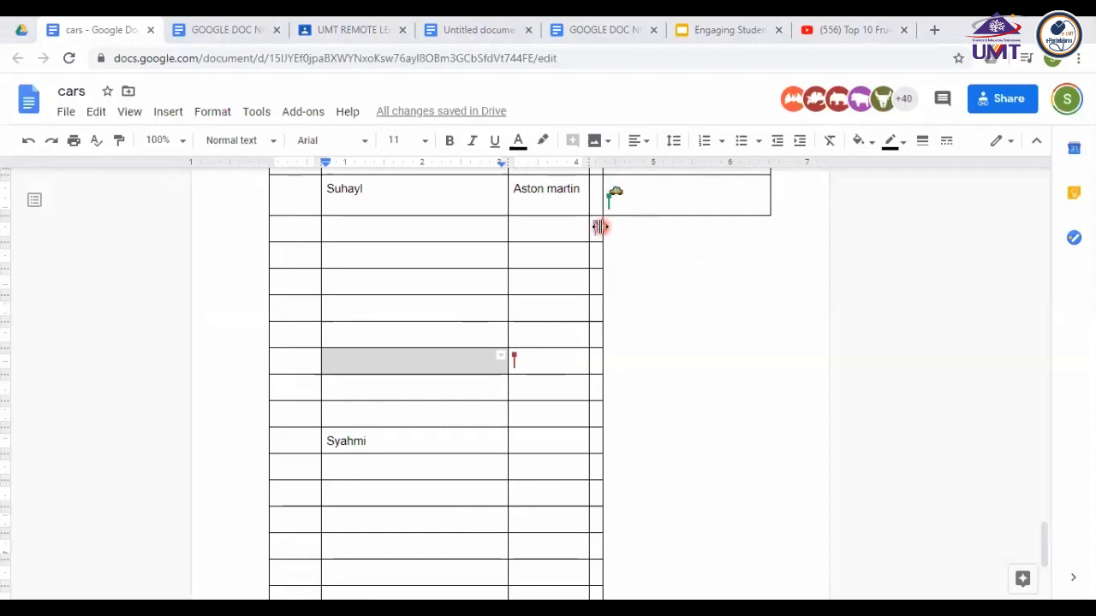
- Try to widen the narrow fourth column of the lower rows past the table's outer edge, and undo the change
{"action": "left_click_drag", "start_coordinate": [600, 226], "coordinate": [786, 234]}
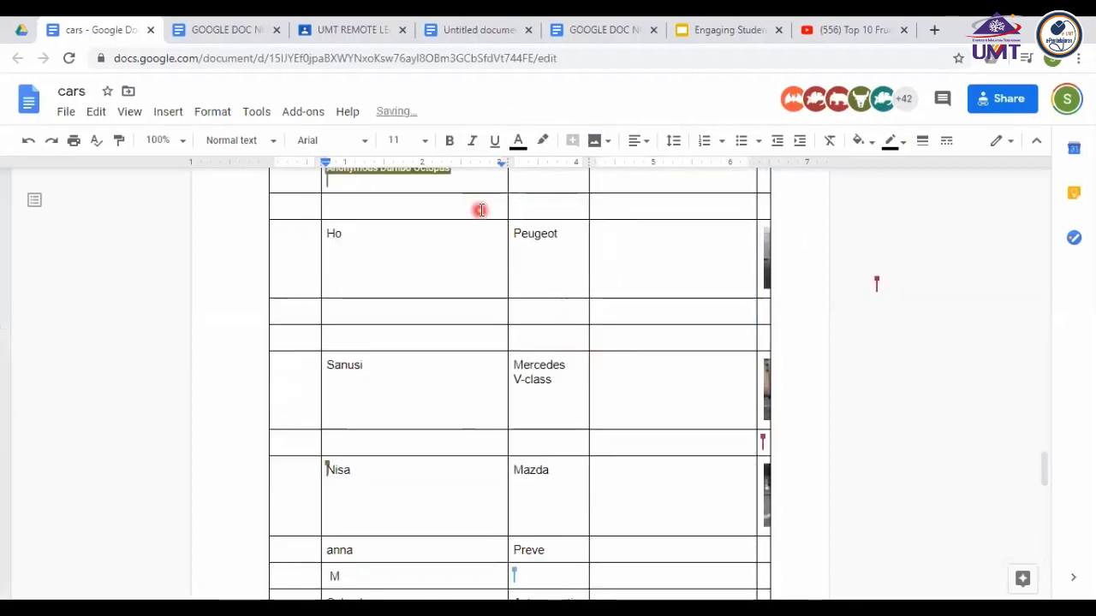
{"action": "left_click", "coordinate": [30, 142]}
{"action": "left_click", "coordinate": [742, 339]}
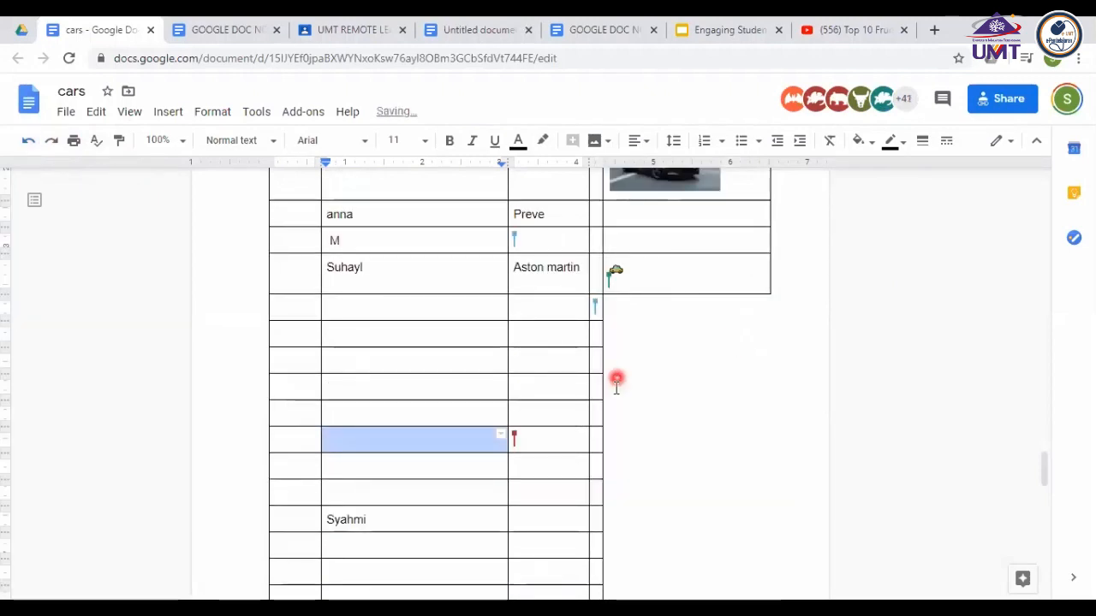
- Add three empty rows below the last row of the table, continuing onto the following page
{"action": "scroll", "coordinate": [614, 391], "scroll_direction": "down", "scroll_amount": 2}
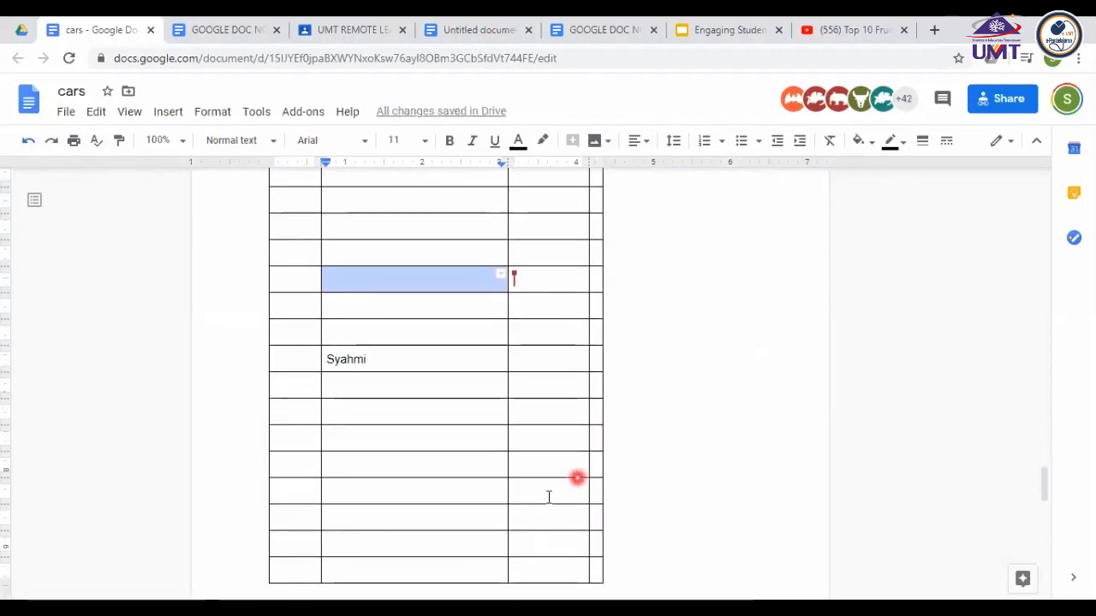
{"action": "right_click", "coordinate": [531, 569]}
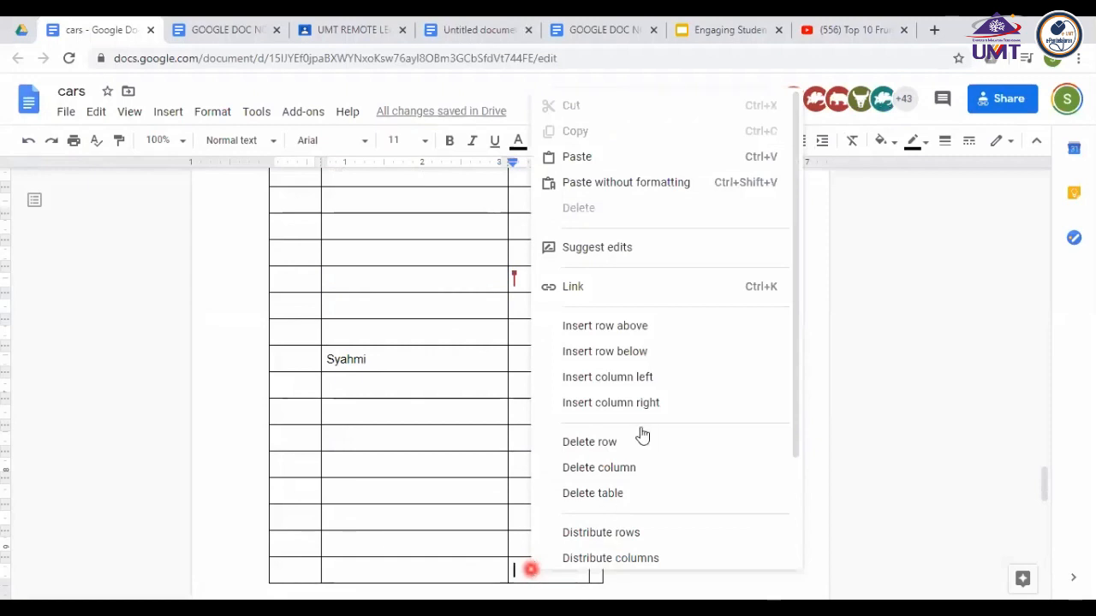
{"action": "key", "text": "Return"}
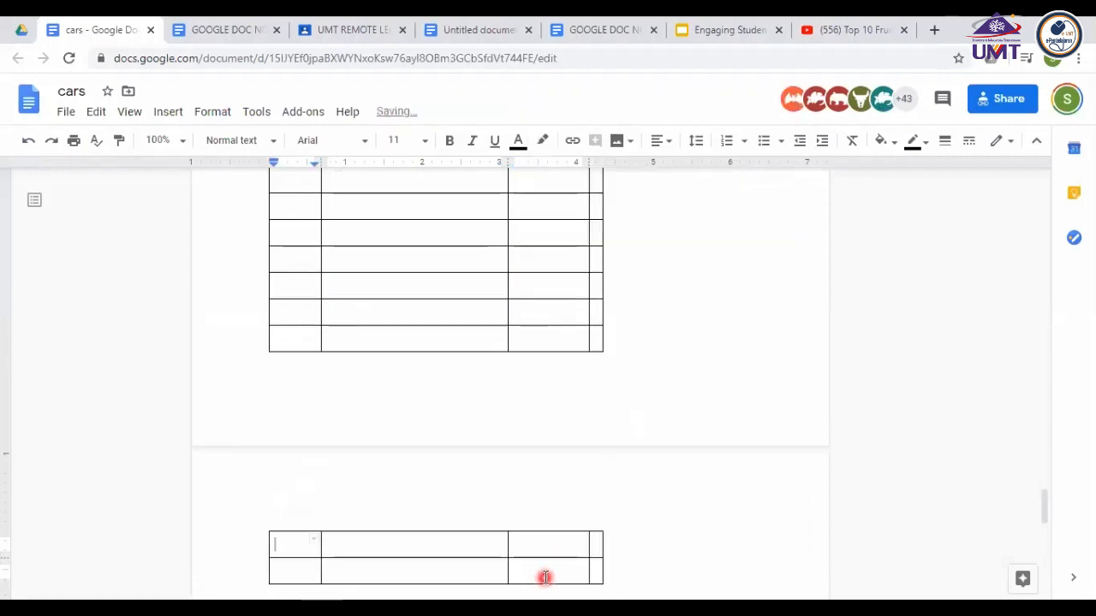
{"action": "right_click", "coordinate": [533, 572]}
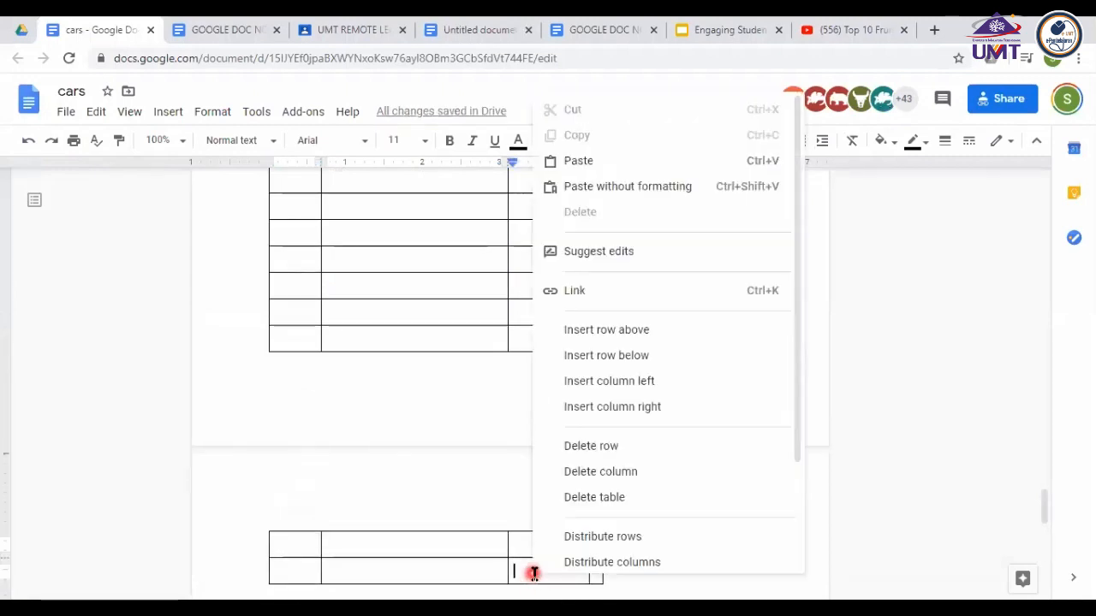
{"action": "left_click", "coordinate": [602, 361]}
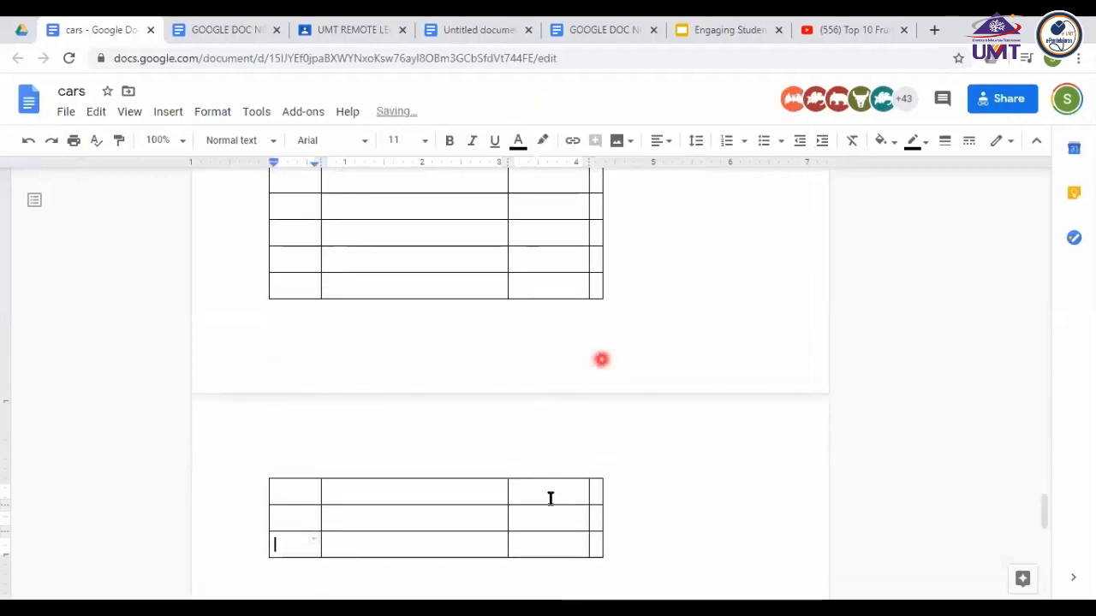
{"action": "right_click", "coordinate": [536, 552]}
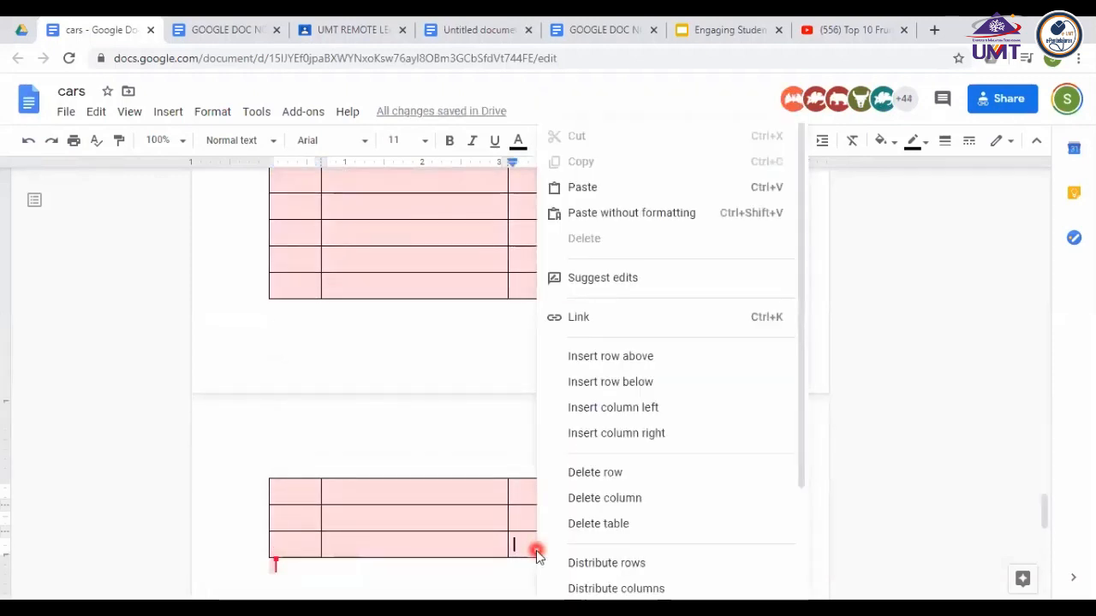
{"action": "left_click", "coordinate": [525, 545]}
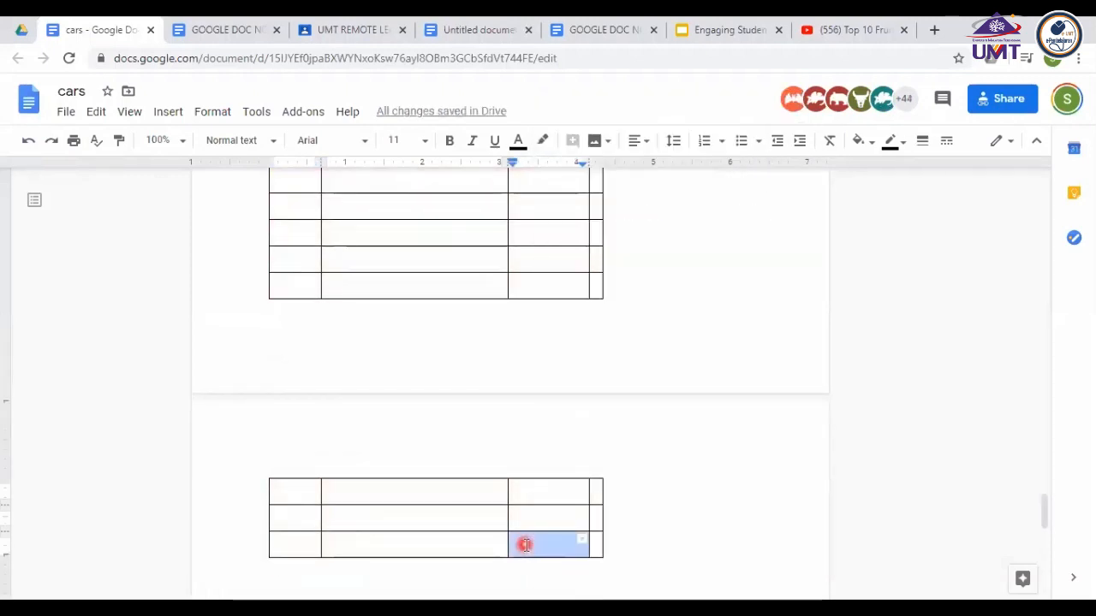
{"action": "right_click", "coordinate": [525, 546]}
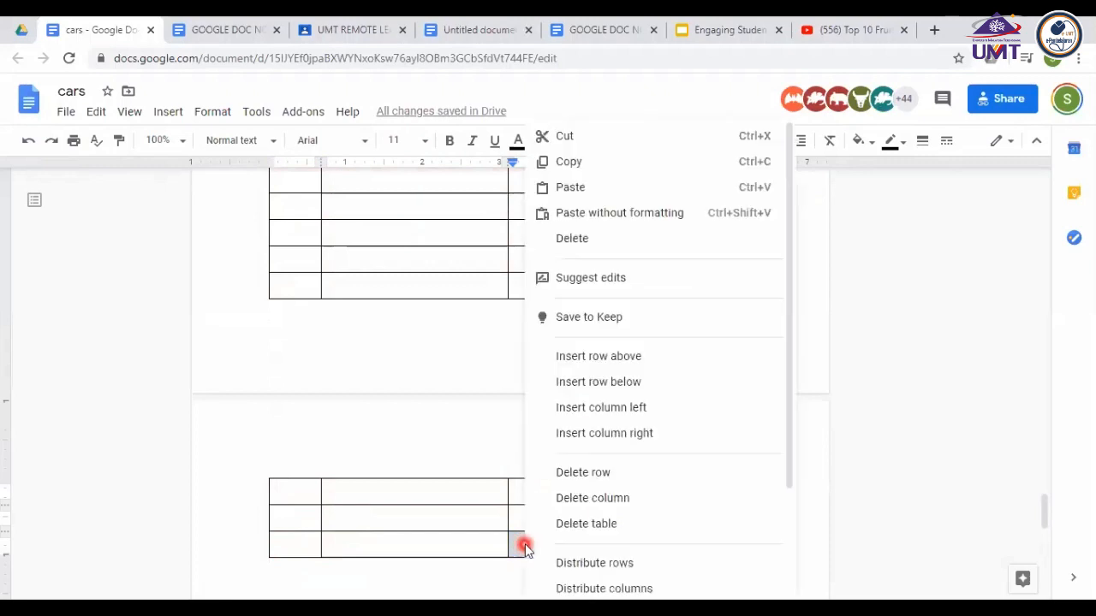
{"action": "left_click", "coordinate": [585, 383]}
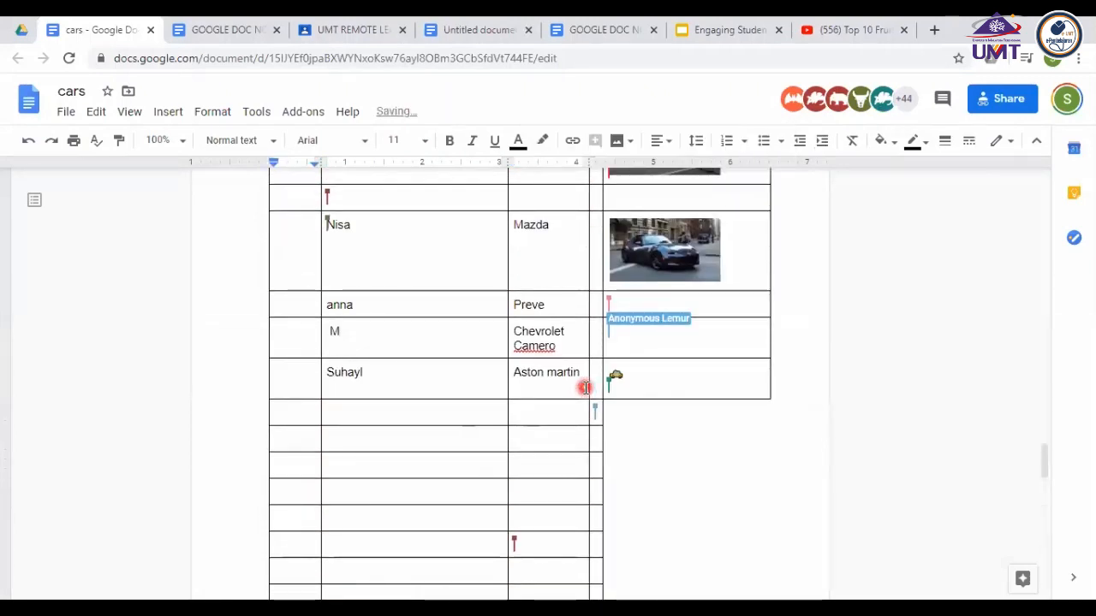
- Review the students' nicknames, car names and pictures from the first entry down through the unnumbered rows on the later pages
{"action": "scroll", "coordinate": [584, 388], "scroll_direction": "up", "scroll_amount": 10}
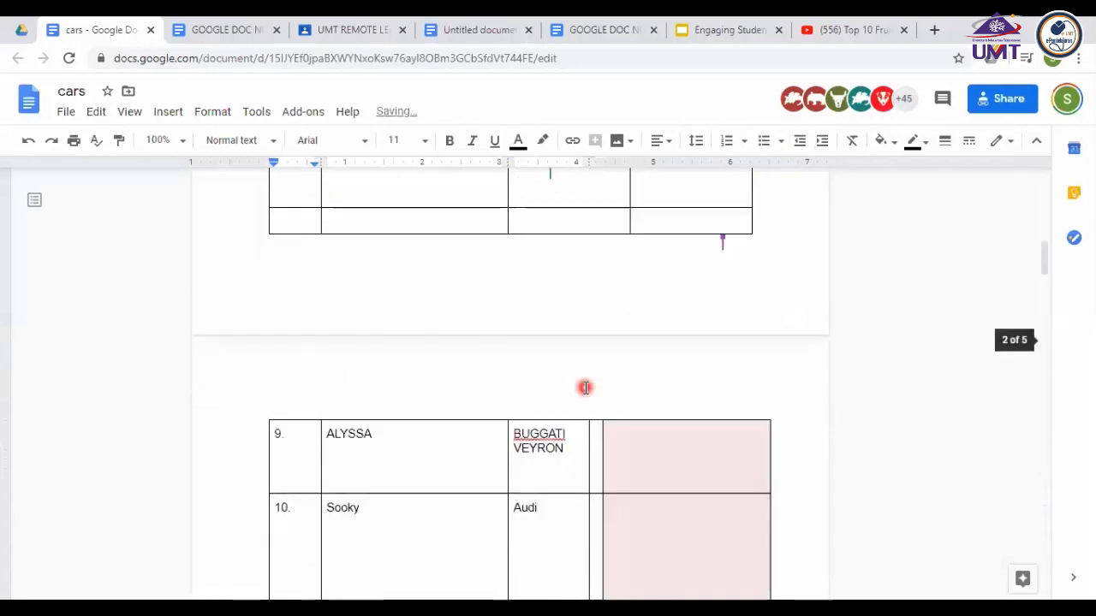
{"action": "scroll", "coordinate": [536, 241], "scroll_direction": "up", "scroll_amount": 12}
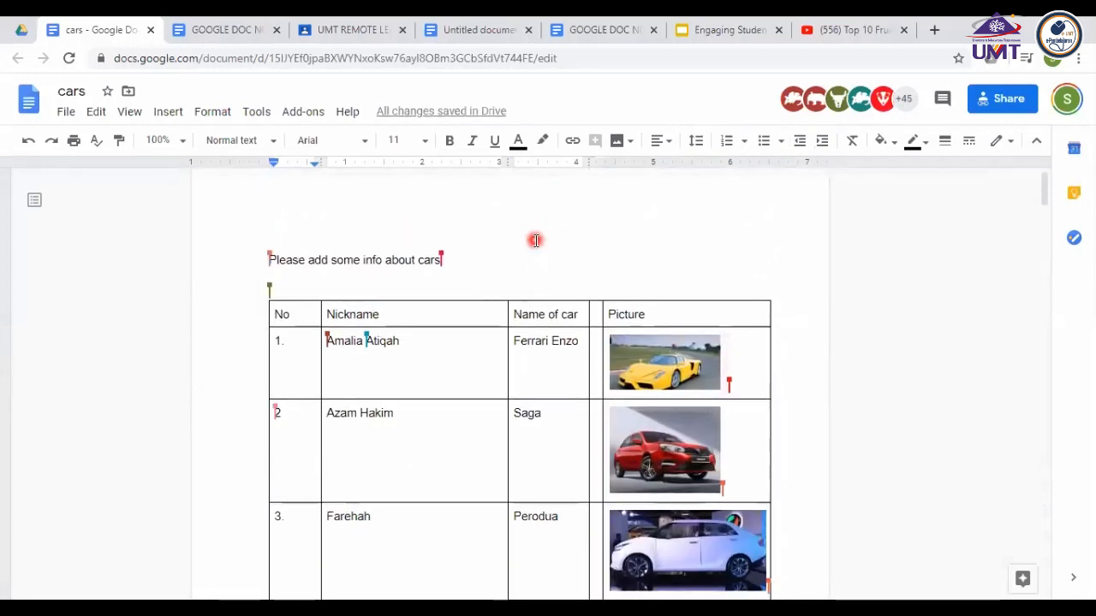
{"action": "scroll", "coordinate": [535, 241], "scroll_direction": "down", "scroll_amount": 5}
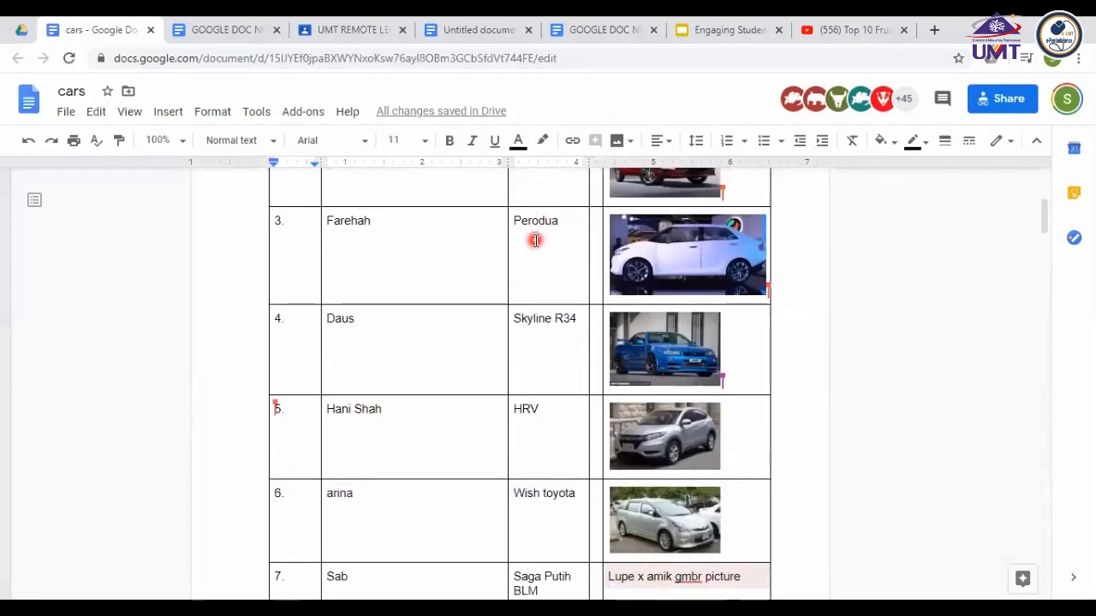
{"action": "scroll", "coordinate": [535, 240], "scroll_direction": "down", "scroll_amount": 15}
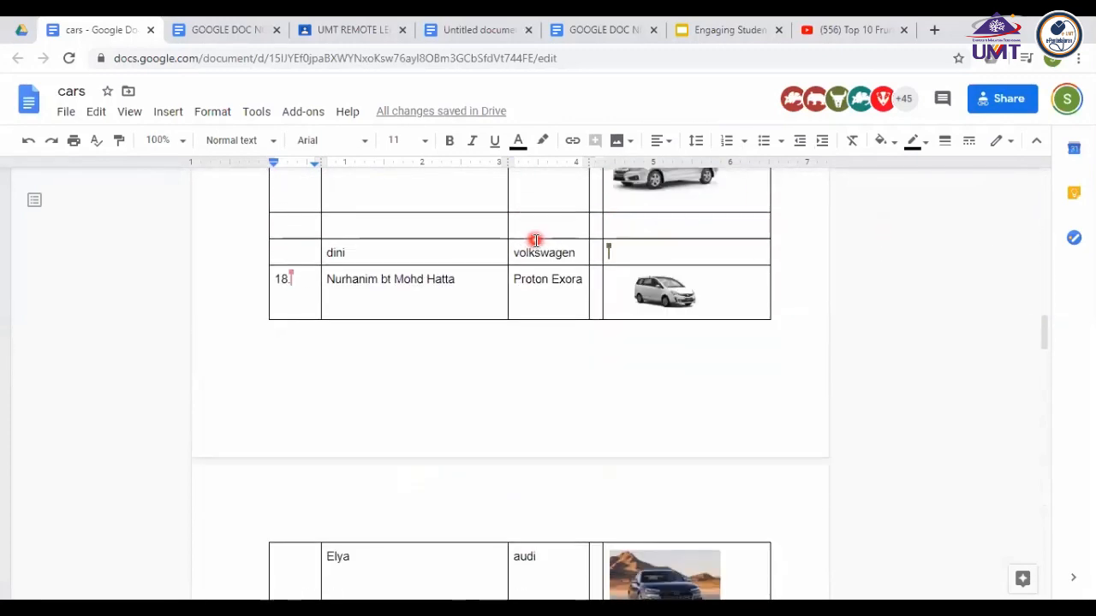
{"action": "scroll", "coordinate": [535, 241], "scroll_direction": "down", "scroll_amount": 5}
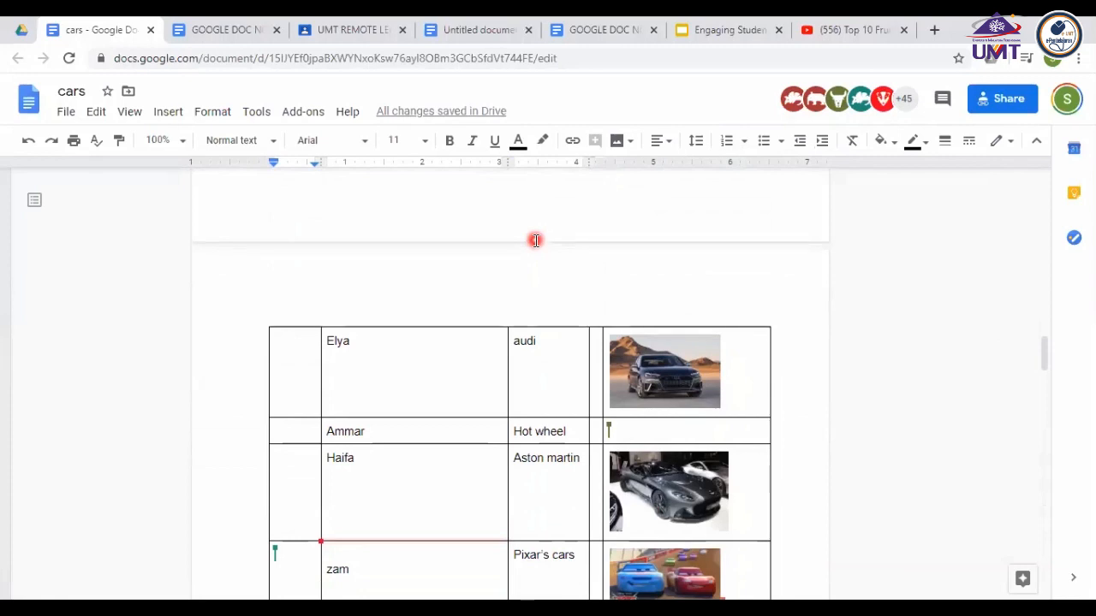
{"action": "scroll", "coordinate": [535, 240], "scroll_direction": "down", "scroll_amount": 5}
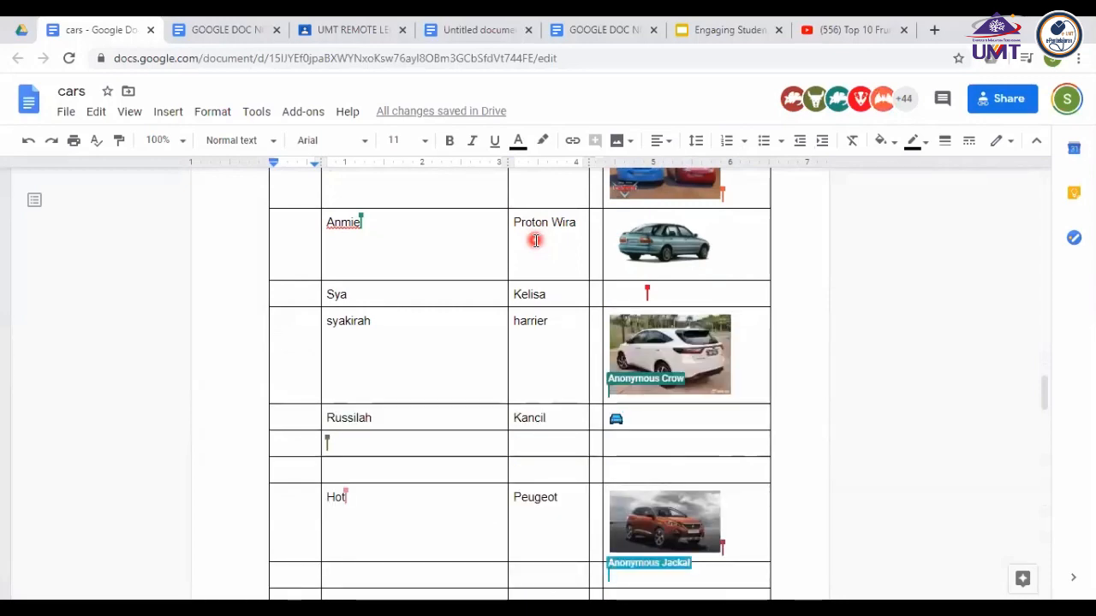
- Review the students' entries from the later unnumbered rows back up to the first numbered rows of the table
{"action": "scroll", "coordinate": [535, 241], "scroll_direction": "up", "scroll_amount": 4}
{"action": "scroll", "coordinate": [535, 240], "scroll_direction": "up", "scroll_amount": 18}
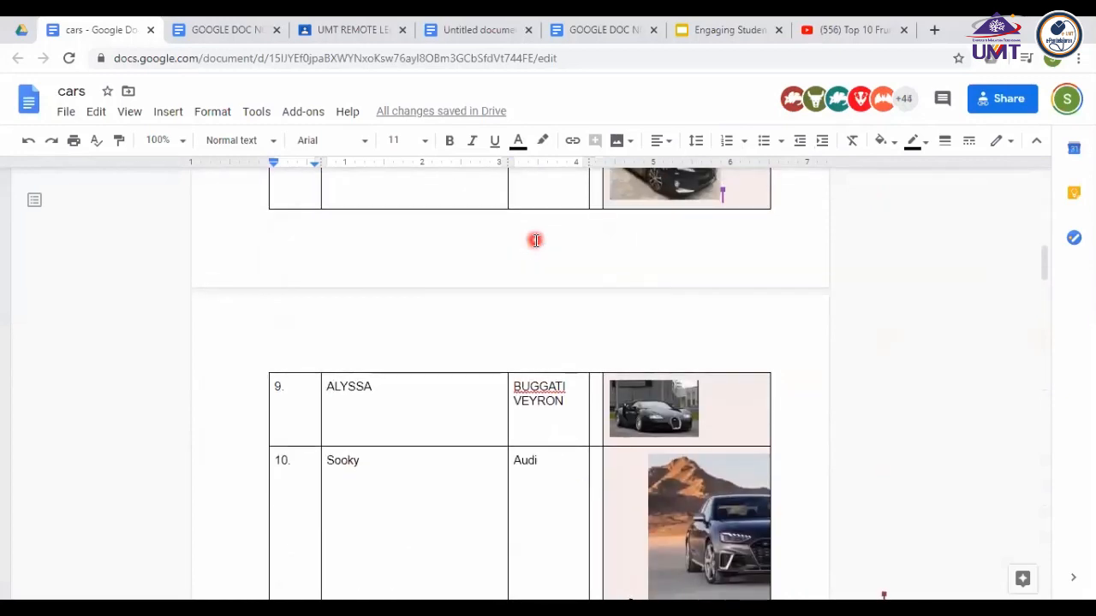
{"action": "scroll", "coordinate": [535, 240], "scroll_direction": "up", "scroll_amount": 10}
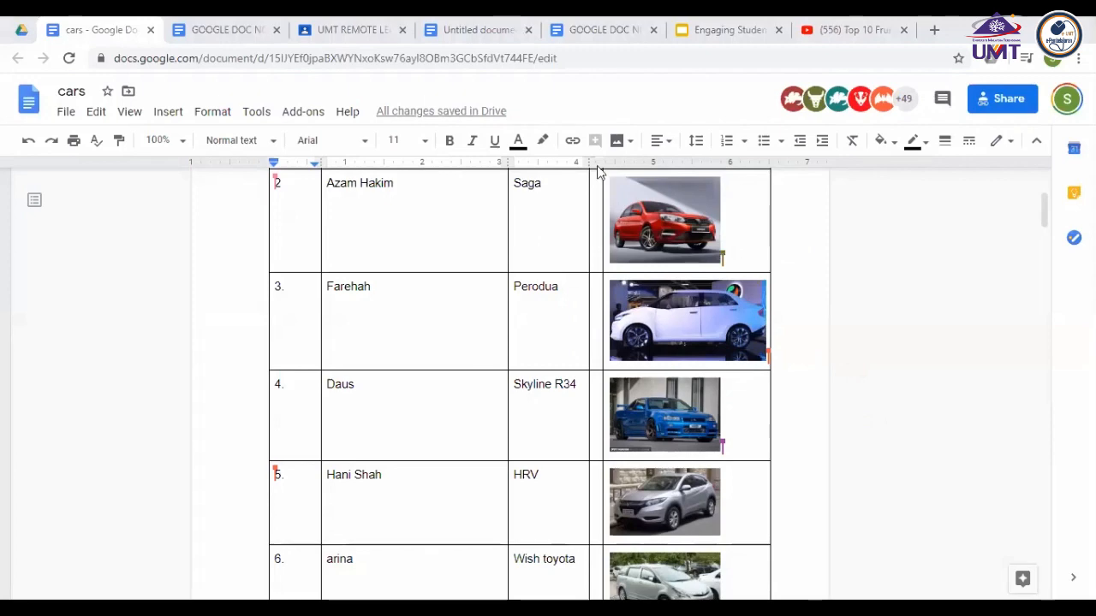
- Insert three empty rows around the last page break in the table and one more below the table's last row
{"action": "scroll", "coordinate": [851, 421], "scroll_direction": "down", "scroll_amount": 10}
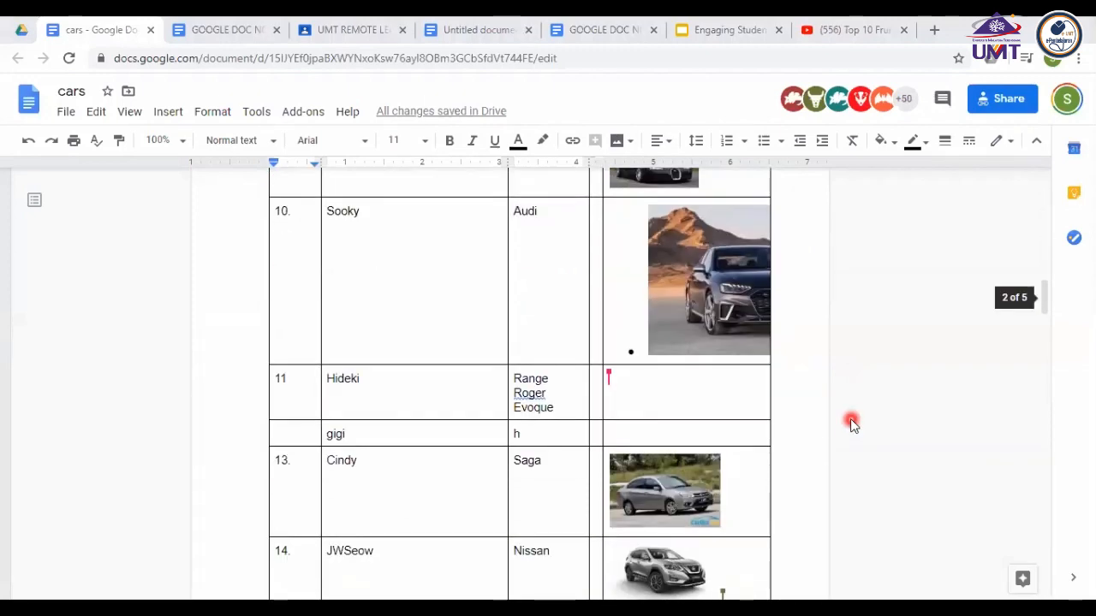
{"action": "scroll", "coordinate": [851, 422], "scroll_direction": "down", "scroll_amount": 15}
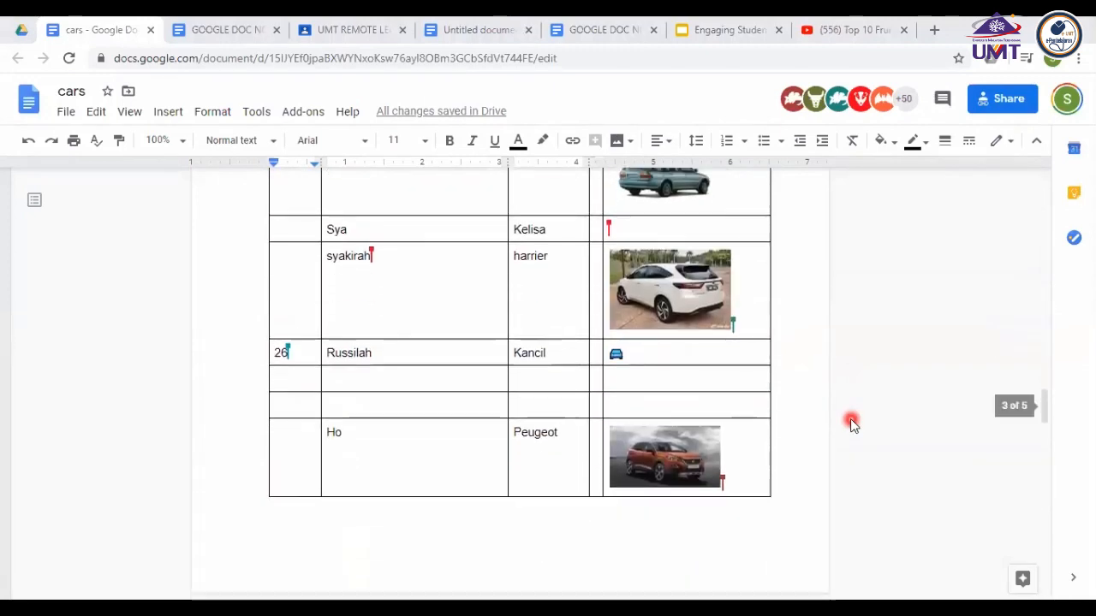
{"action": "scroll", "coordinate": [528, 543], "scroll_direction": "down", "scroll_amount": 5}
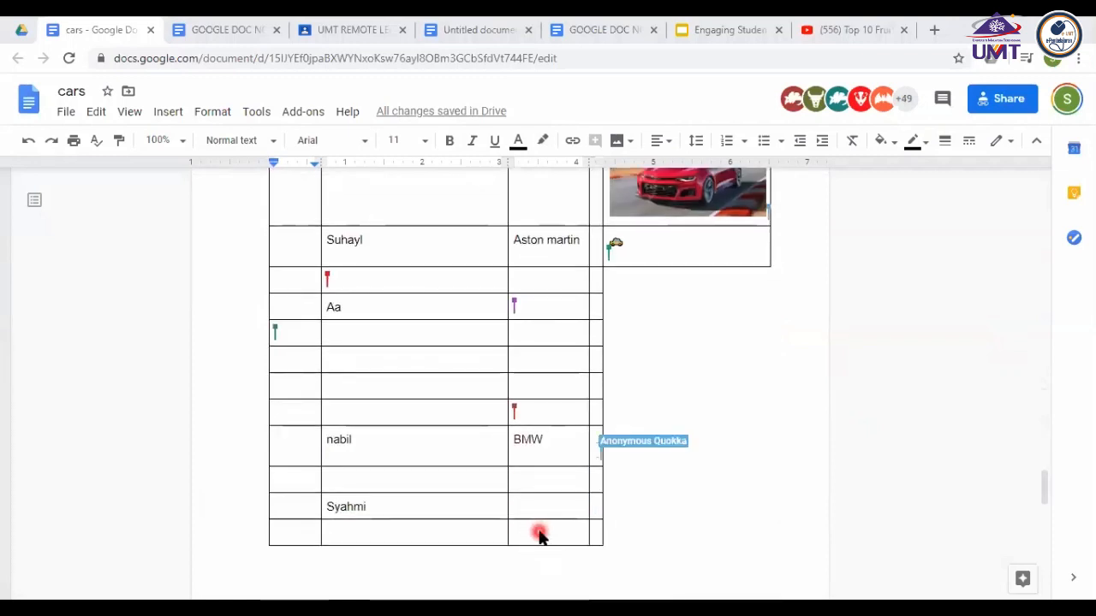
{"action": "right_click", "coordinate": [539, 535]}
{"action": "left_click", "coordinate": [610, 381]}
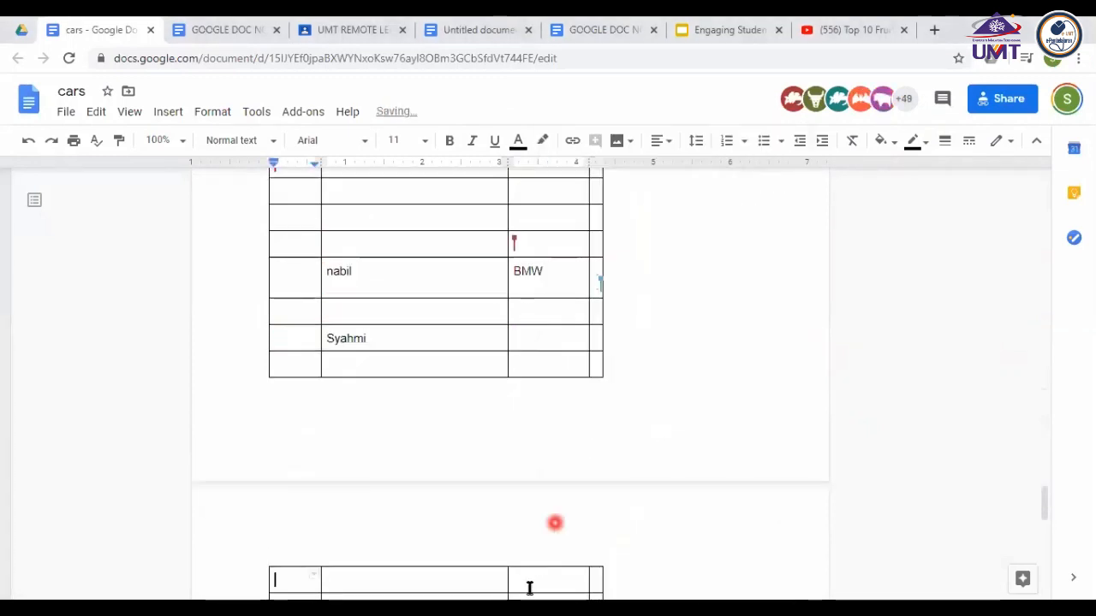
{"action": "right_click", "coordinate": [531, 570]}
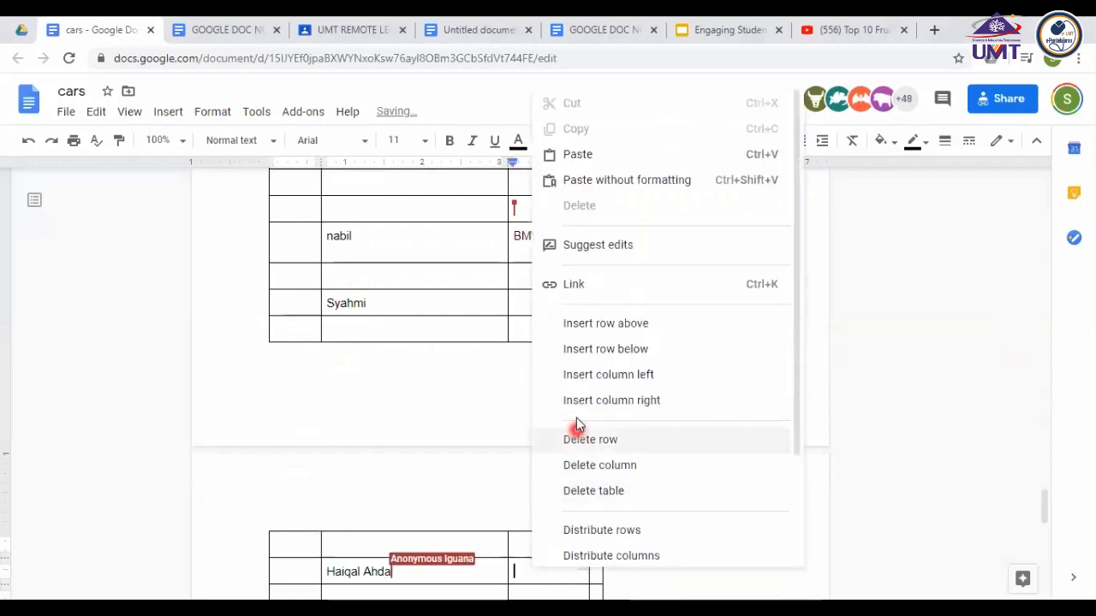
{"action": "left_click", "coordinate": [579, 349]}
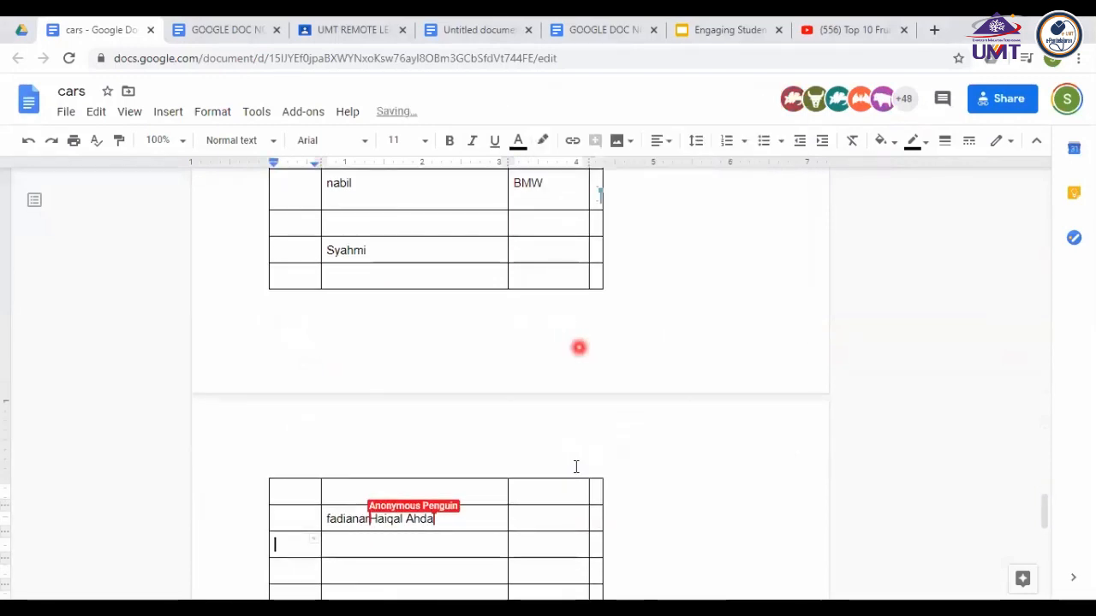
{"action": "right_click", "coordinate": [531, 541]}
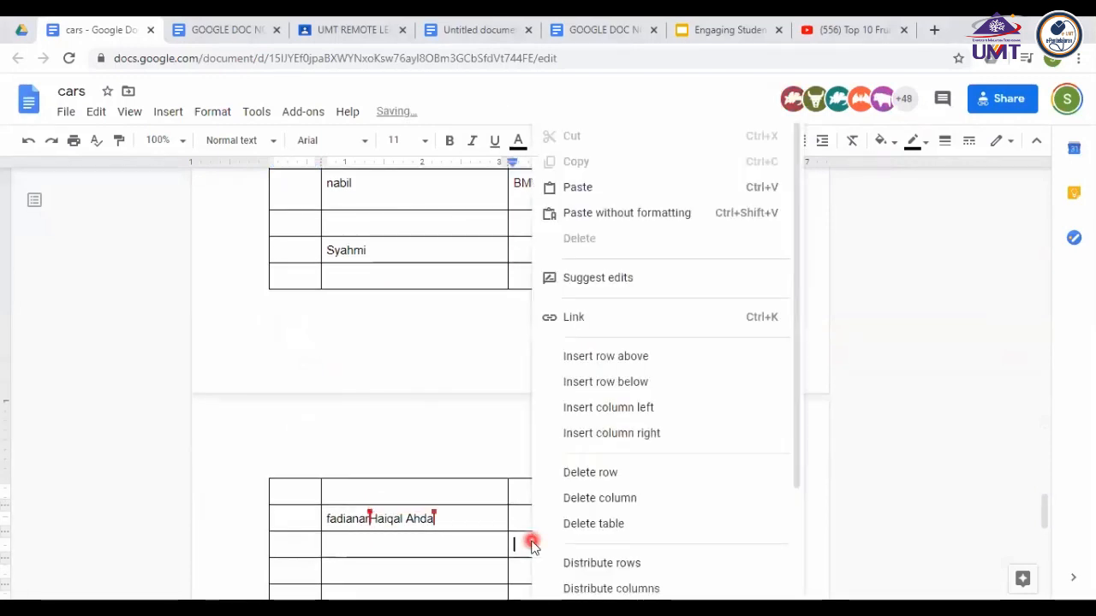
{"action": "left_click", "coordinate": [577, 385]}
{"action": "scroll", "coordinate": [444, 548], "scroll_direction": "down", "scroll_amount": 3}
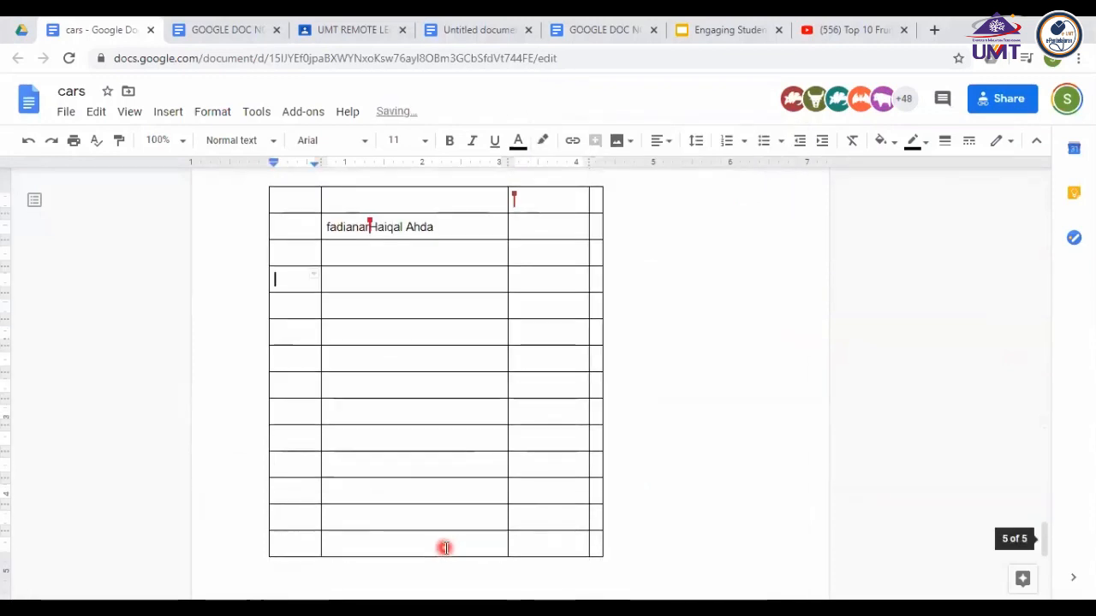
{"action": "right_click", "coordinate": [531, 542]}
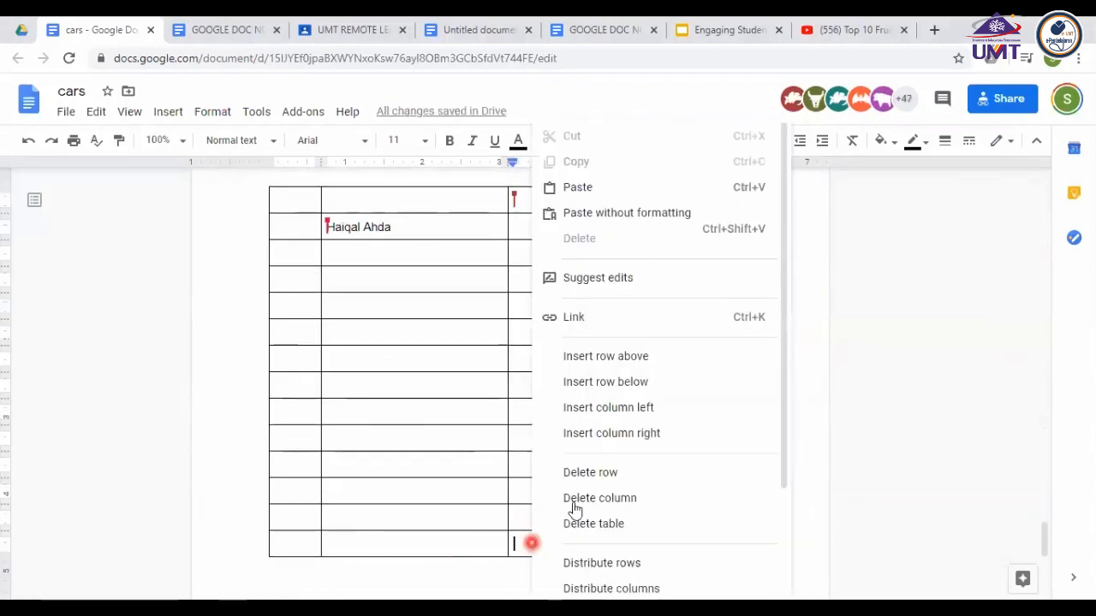
{"action": "left_click", "coordinate": [595, 383]}
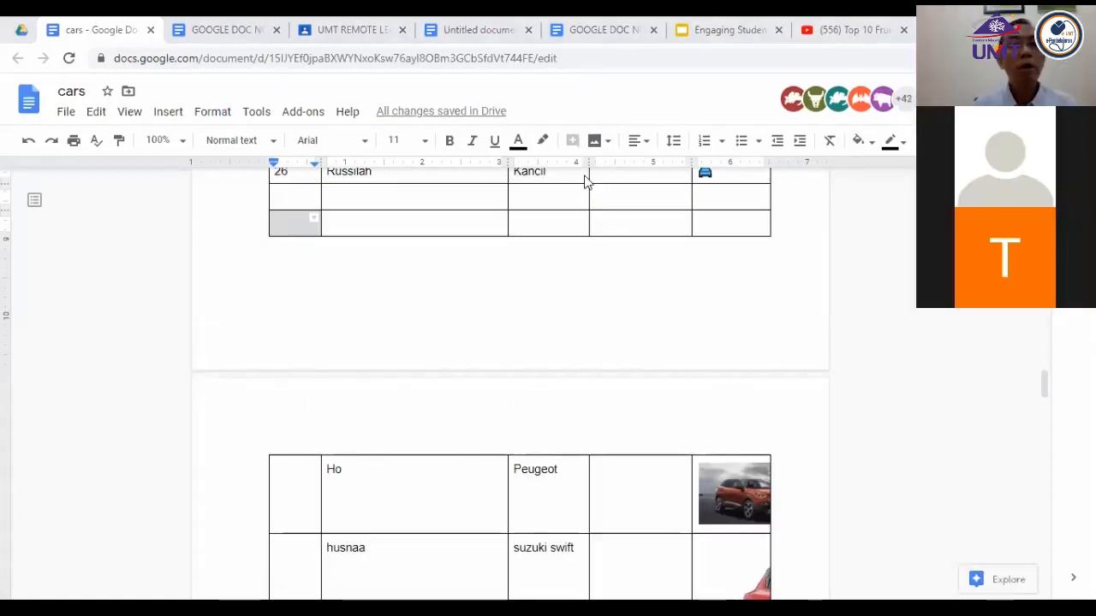
{"action": "scroll", "coordinate": [408, 286], "scroll_direction": "up", "scroll_amount": 20}
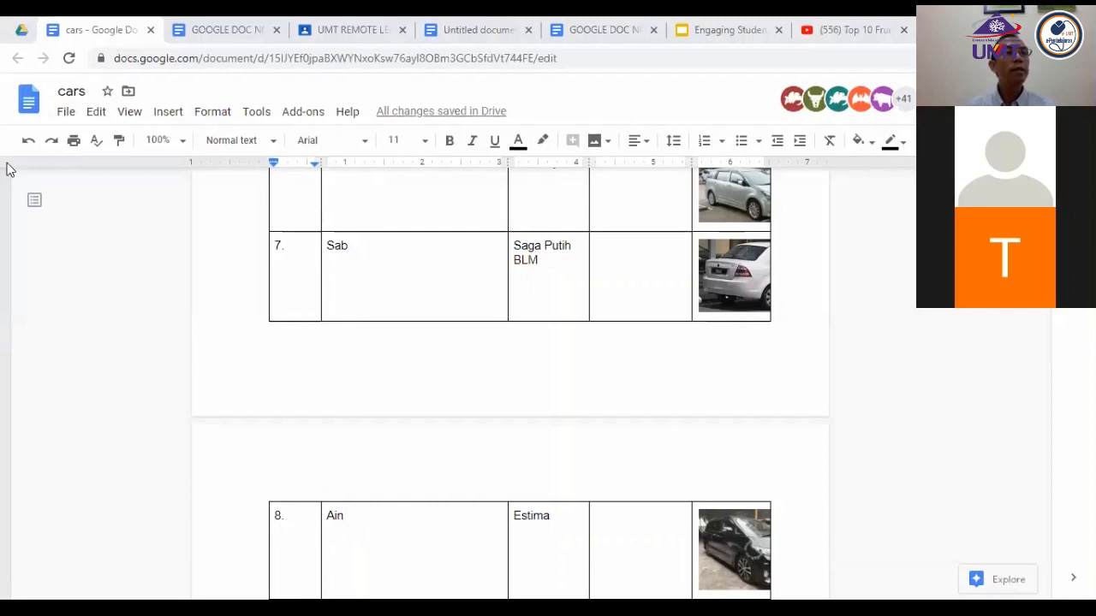
{"action": "key", "text": "ctrl+1"}
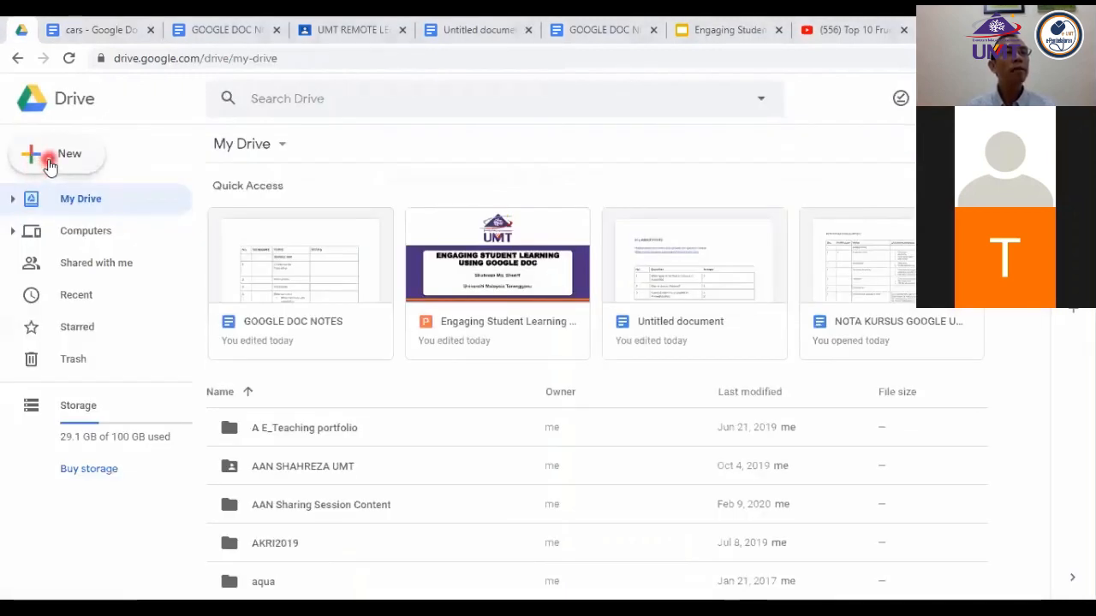
{"action": "key", "text": "ctrl+2"}
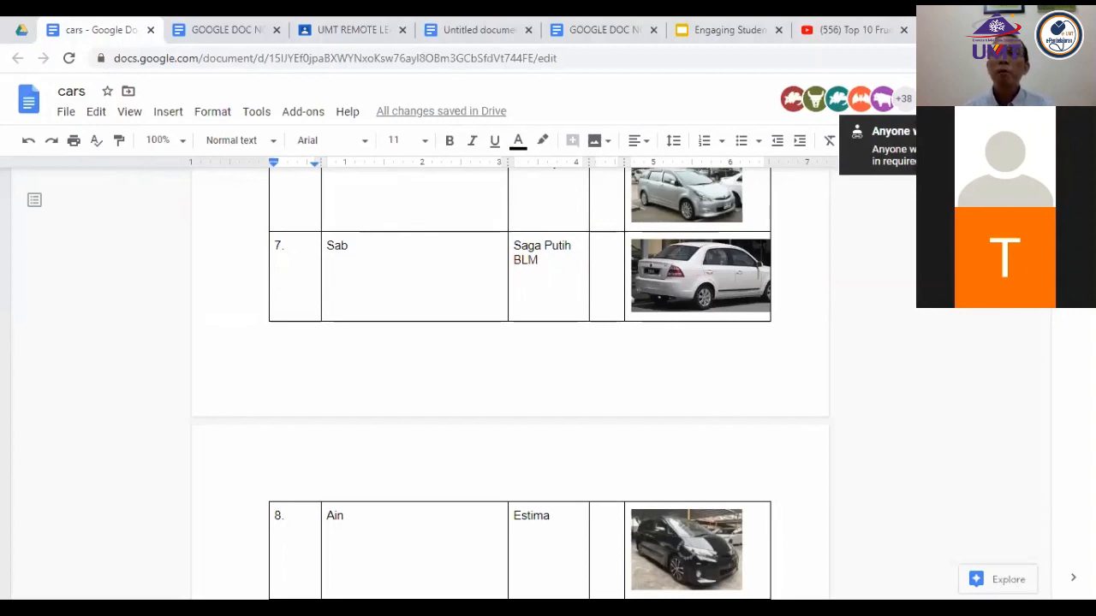
- Examine the link access levels in the document's sharing settings, from can edit to can view, and close the settings
{"action": "left_click", "coordinate": [991, 98]}
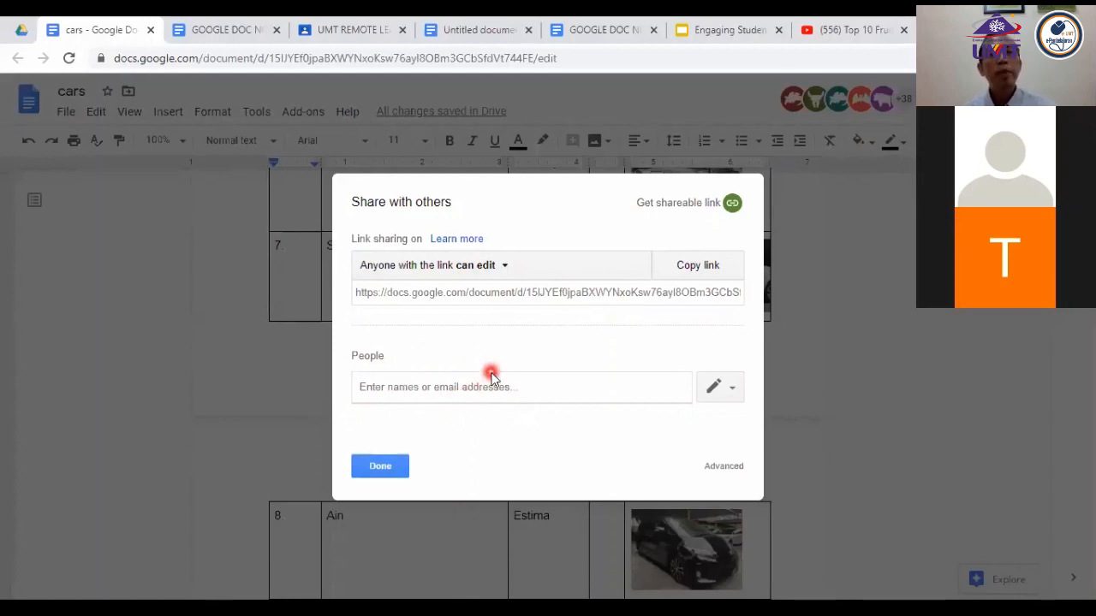
{"action": "left_click", "coordinate": [503, 267]}
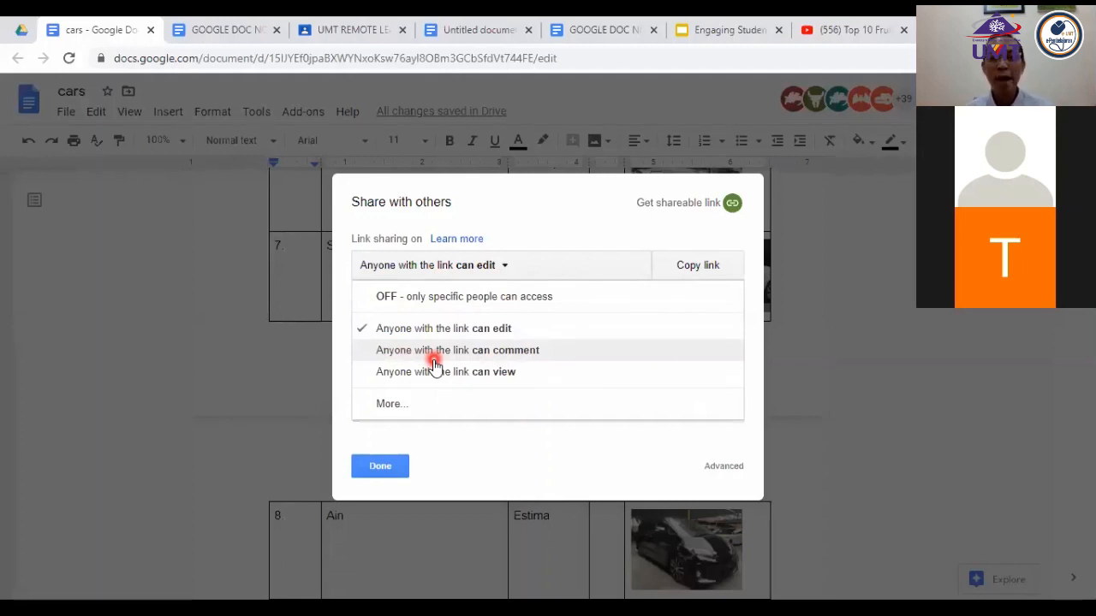
{"action": "scroll", "coordinate": [435, 365], "scroll_direction": "up", "scroll_amount": 3}
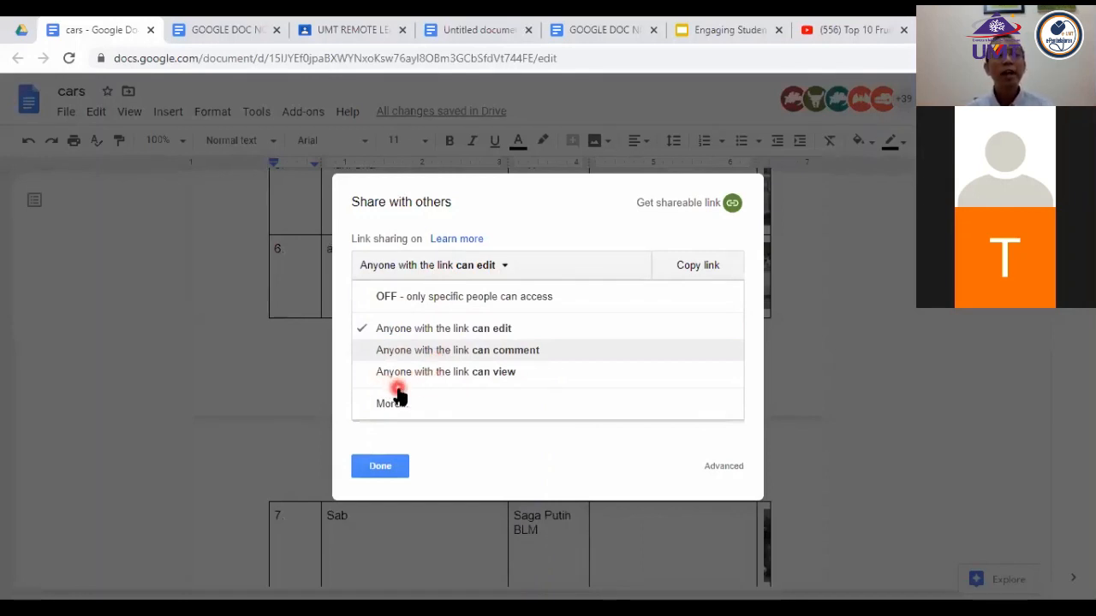
{"action": "scroll", "coordinate": [398, 392], "scroll_direction": "down", "scroll_amount": 3}
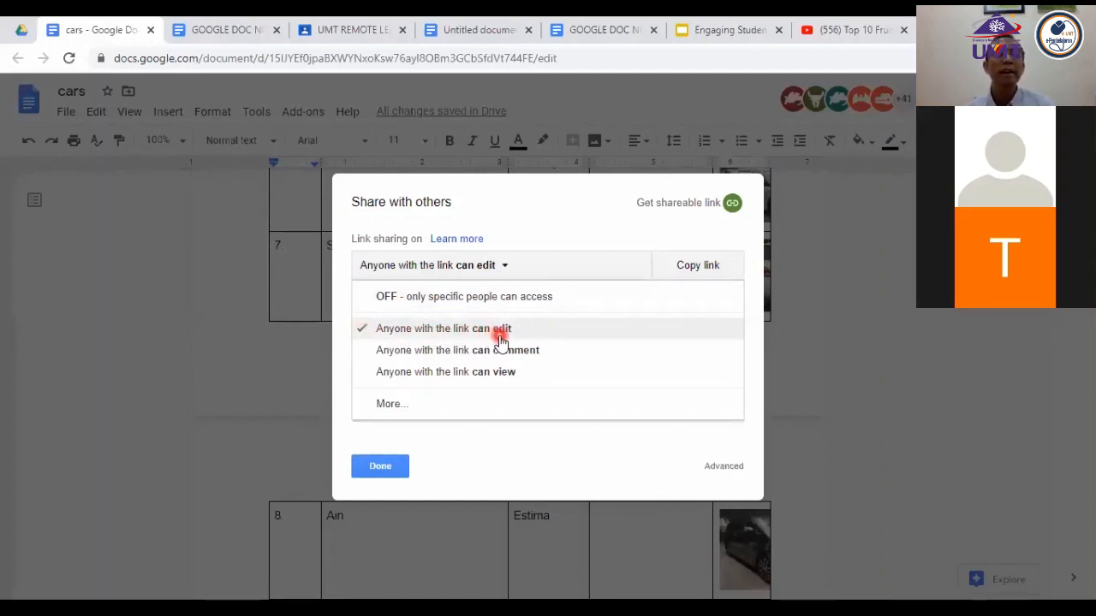
{"action": "left_click", "coordinate": [385, 468]}
{"action": "left_click", "coordinate": [385, 466]}
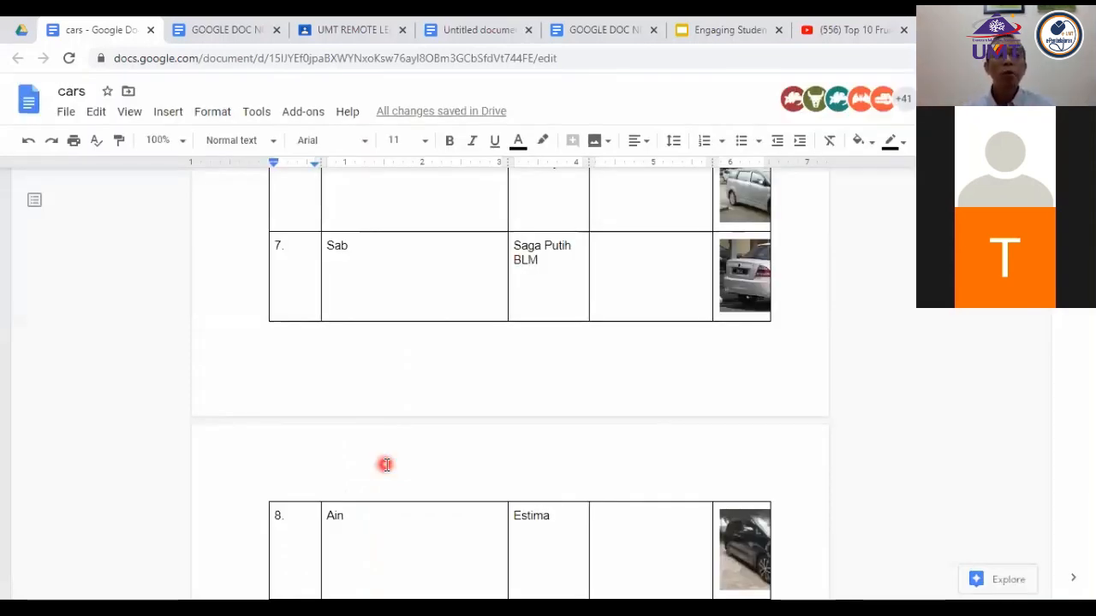
- Attach the comment "Please change to another model" to the car name "Ferrari Enzo" in the first entry
{"action": "scroll", "coordinate": [385, 465], "scroll_direction": "up", "scroll_amount": 3}
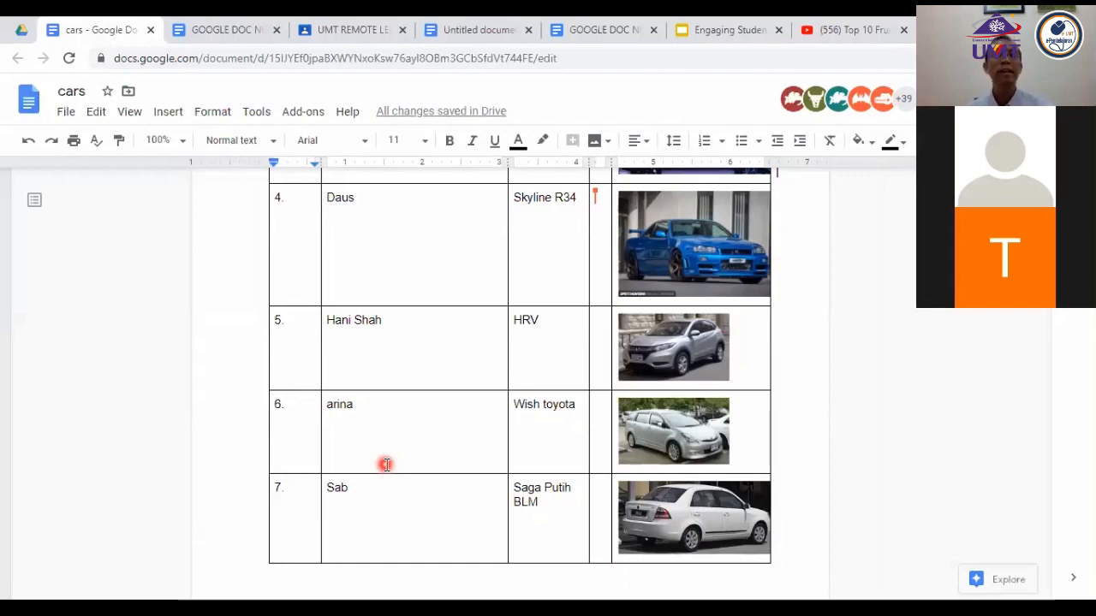
{"action": "scroll", "coordinate": [386, 465], "scroll_direction": "up", "scroll_amount": 5}
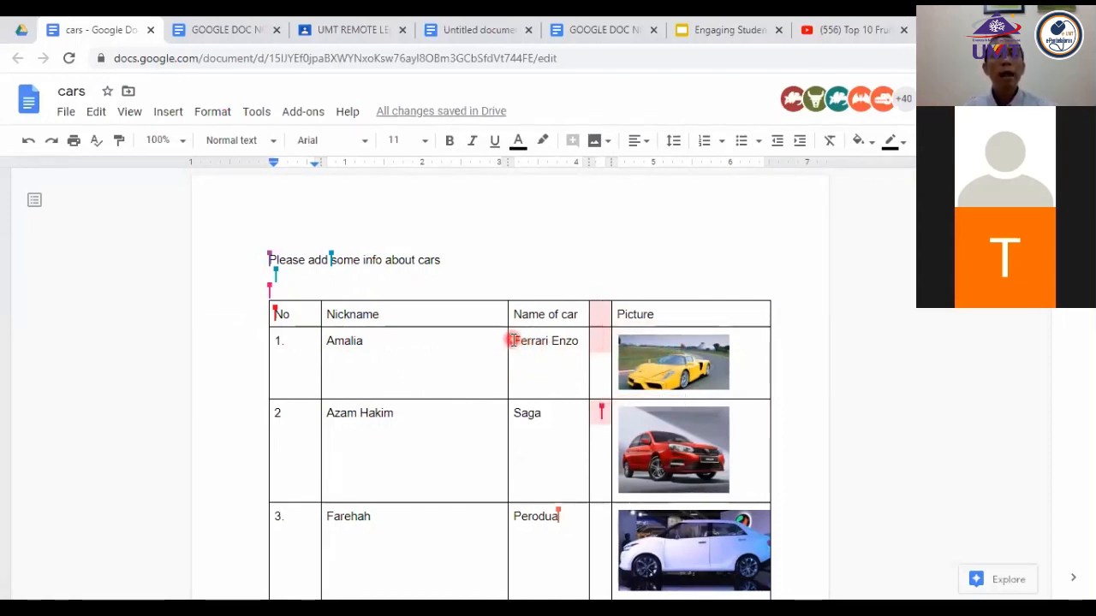
{"action": "left_click_drag", "start_coordinate": [512, 341], "coordinate": [581, 343]}
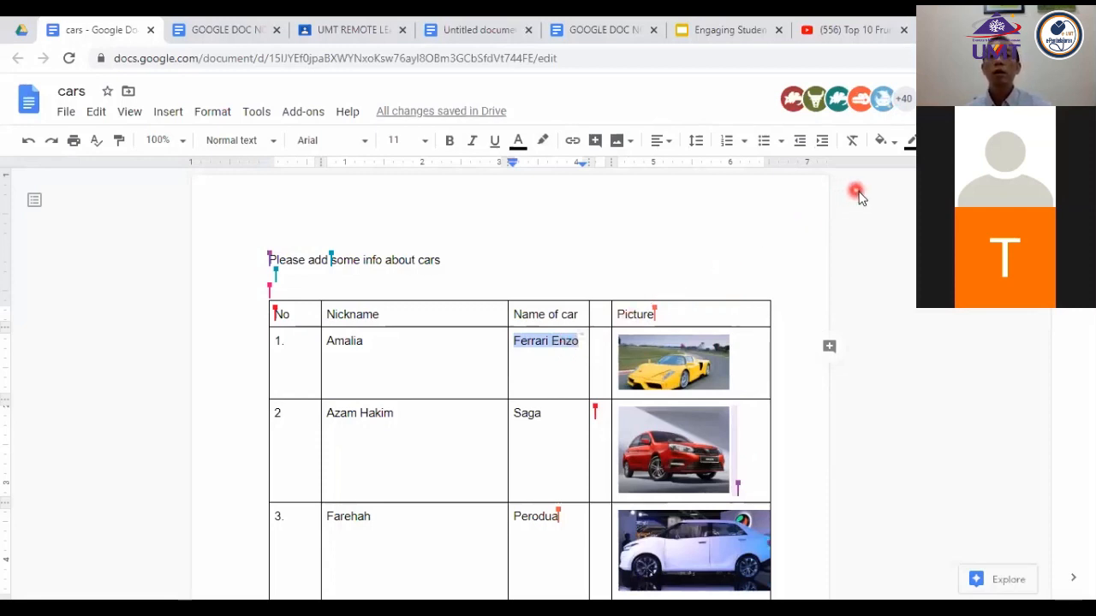
{"action": "left_click", "coordinate": [829, 349]}
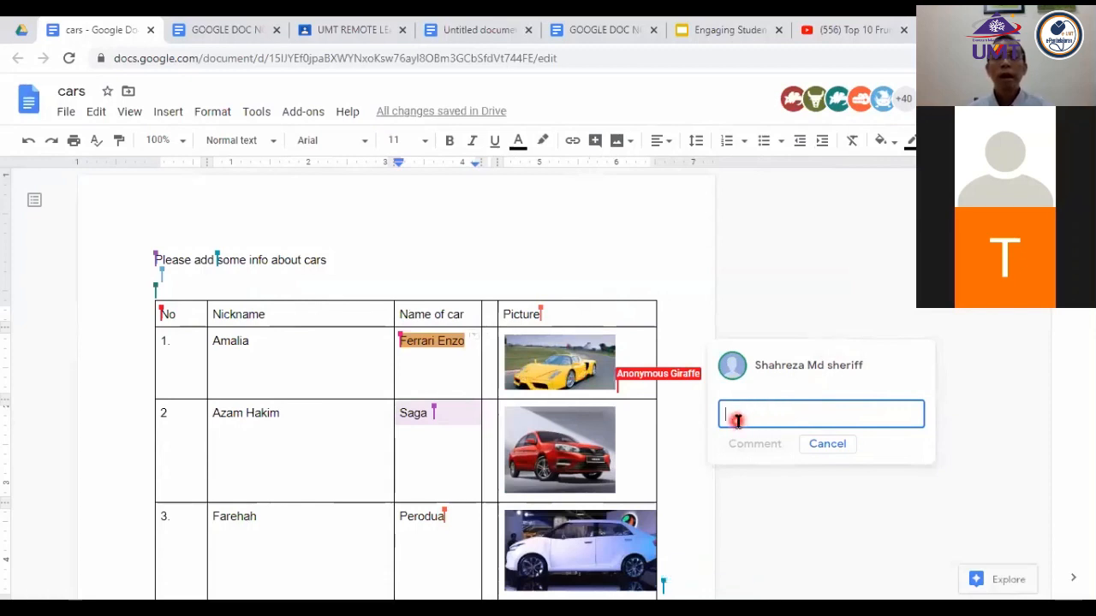
{"action": "type", "text": "Plea"}
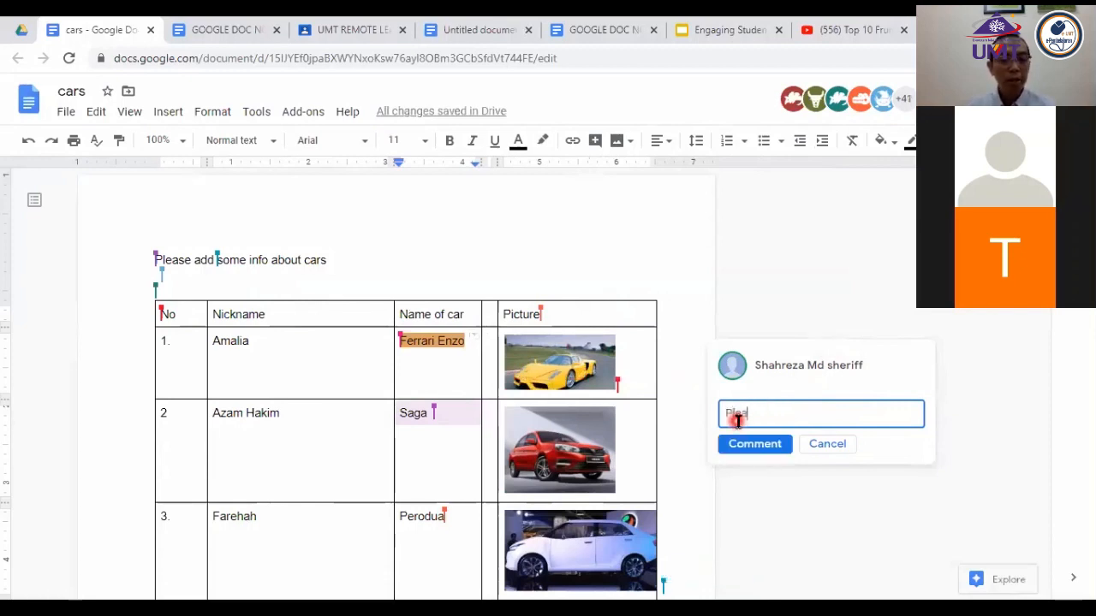
{"action": "type", "text": "se change"}
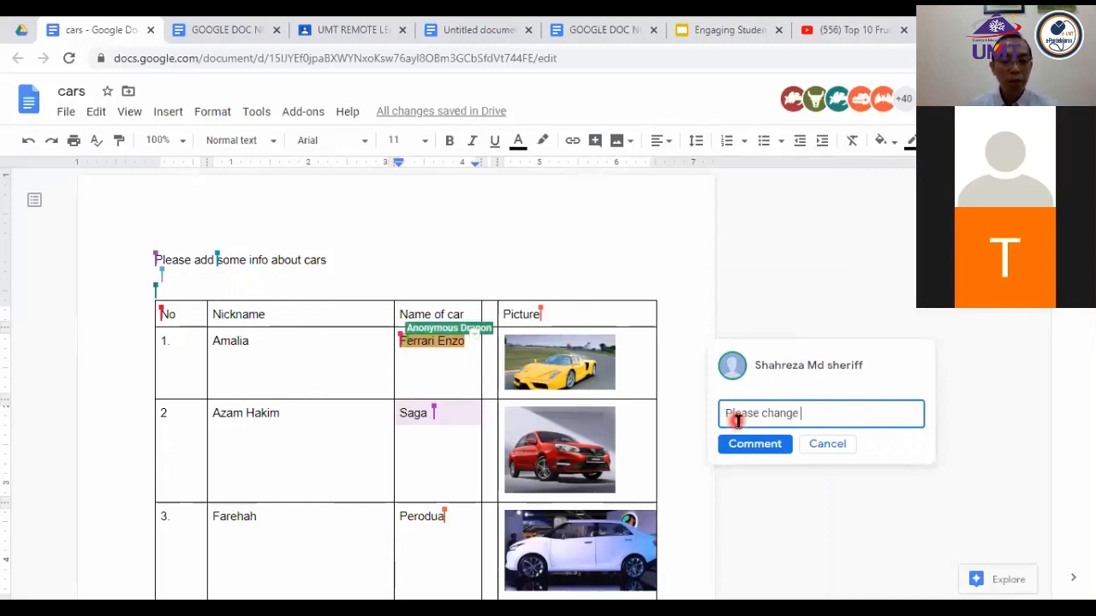
{"action": "type", "text": " to"}
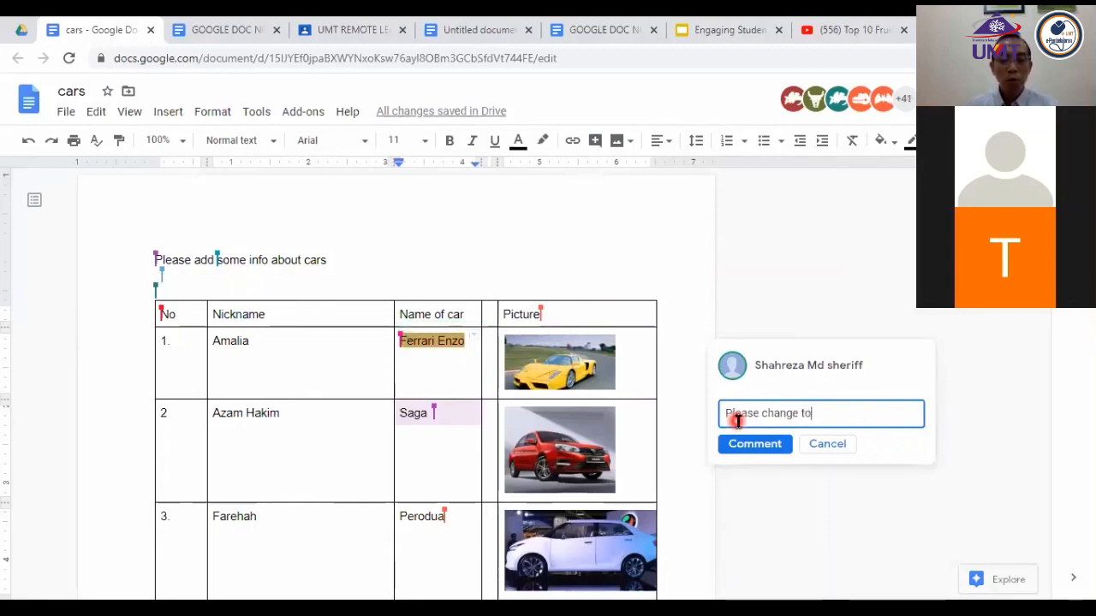
{"action": "type", "text": " another model"}
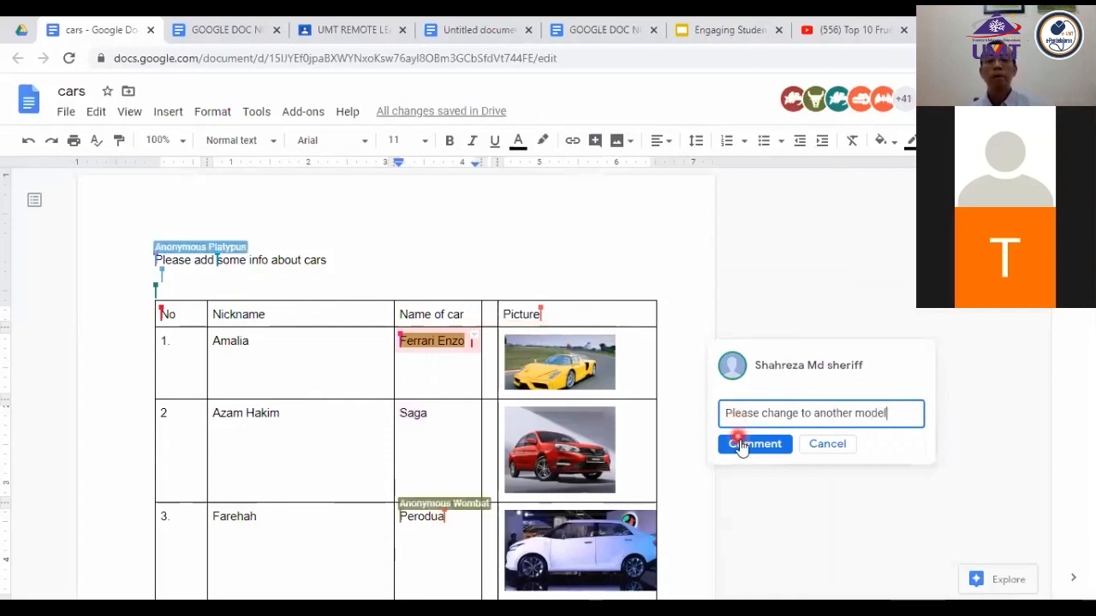
{"action": "left_click", "coordinate": [742, 447]}
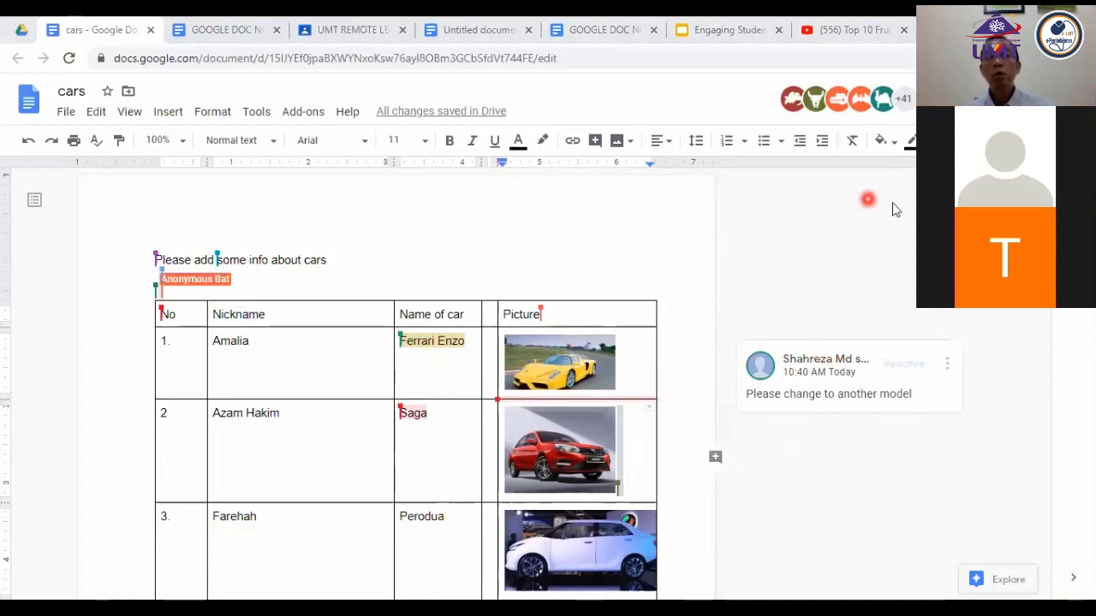
{"action": "left_click", "coordinate": [802, 393]}
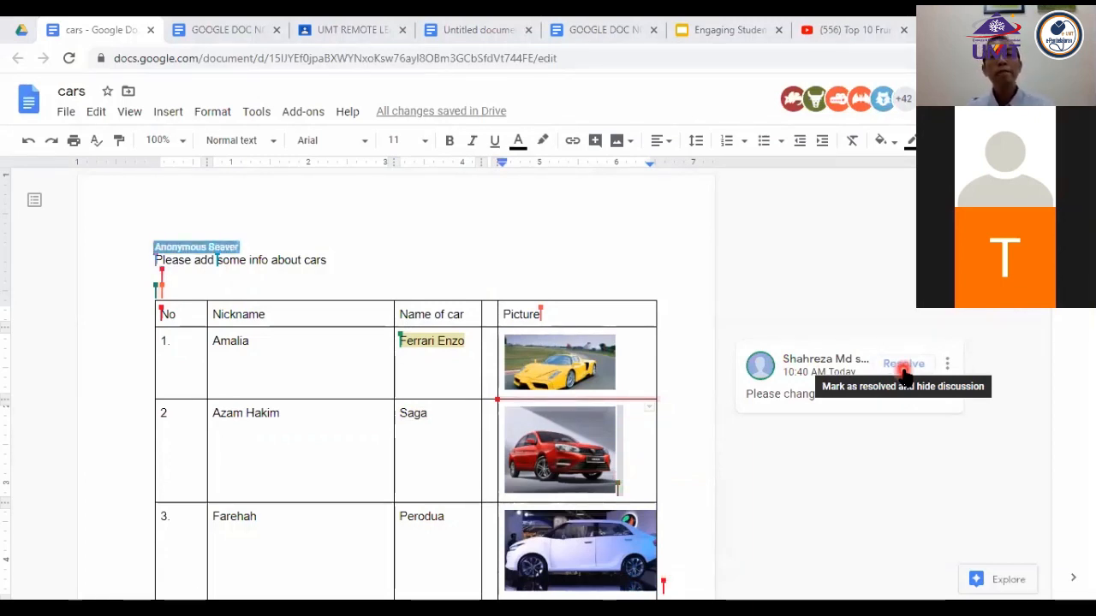
- Switch to YouTube, search for "ferrari" and open the video "The 2020 Ferrari F8 Tributo Is the Newest $300,000+ Ferrari"
{"action": "left_click", "coordinate": [827, 36]}
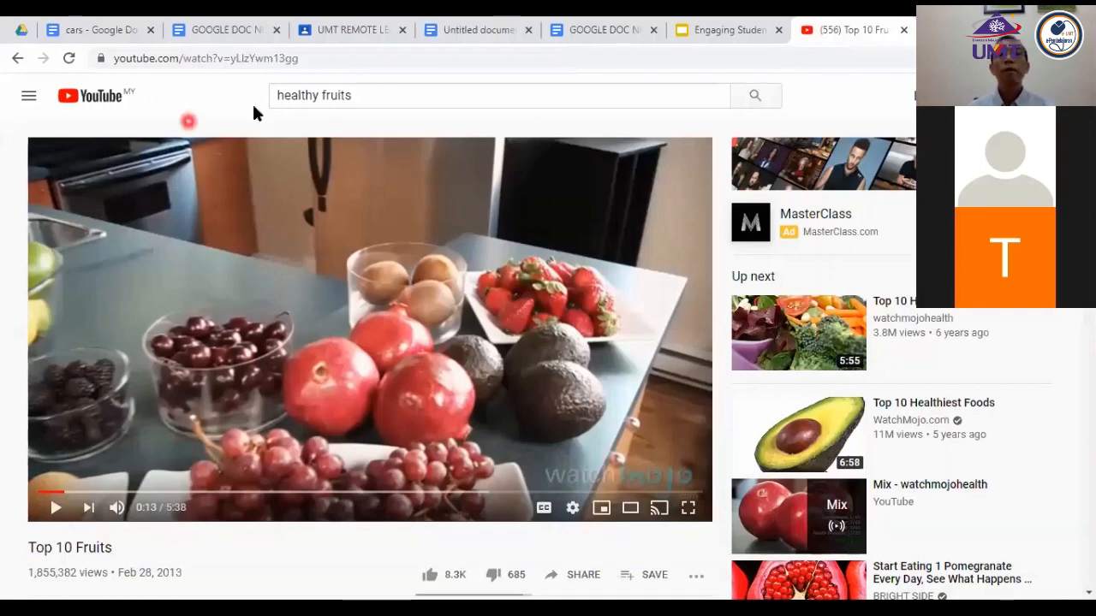
{"action": "left_click", "coordinate": [369, 95]}
{"action": "type", "text": "ferrari"}
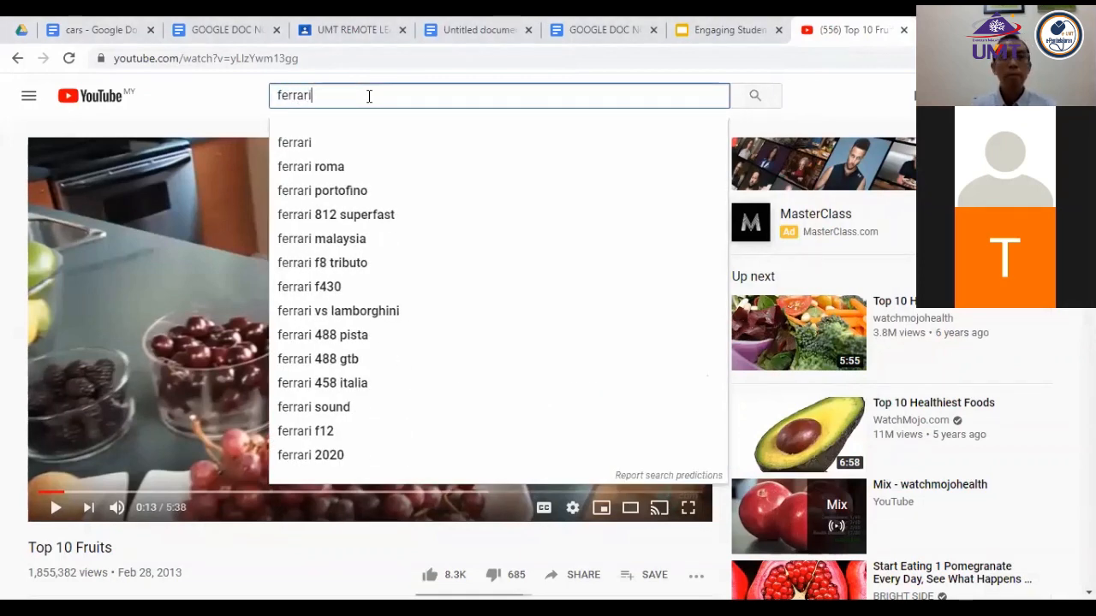
{"action": "key", "text": "Return"}
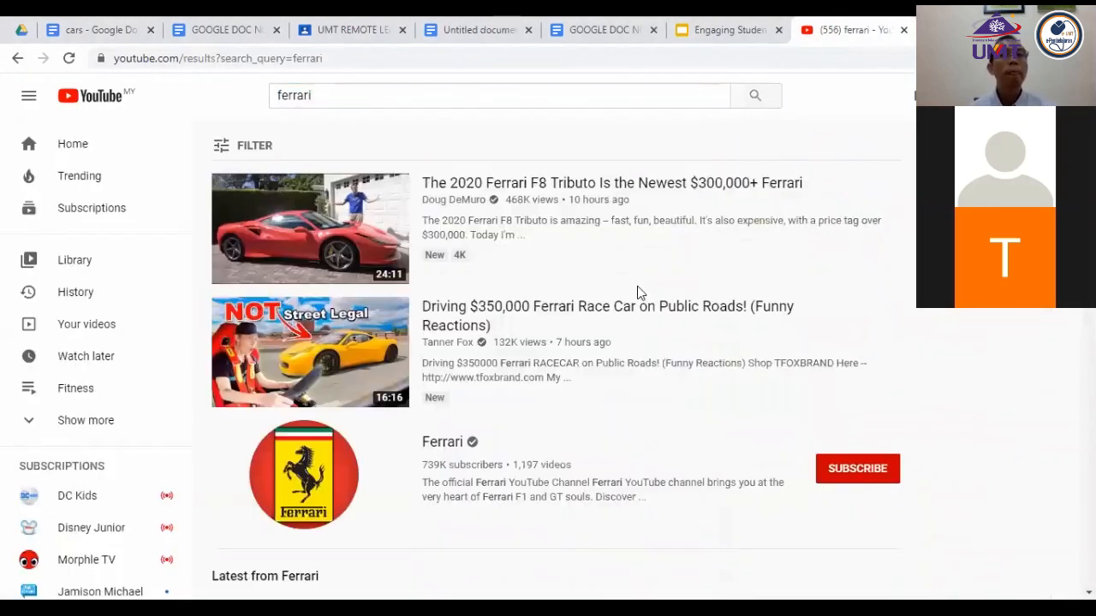
{"action": "mouse_move", "coordinate": [521, 228]}
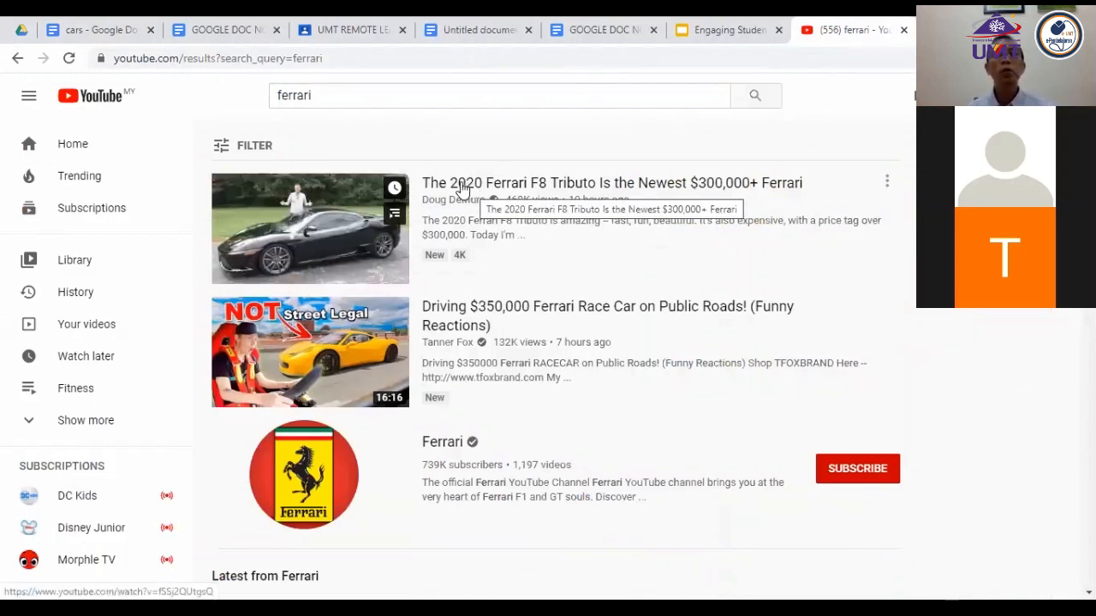
{"action": "left_click", "coordinate": [887, 185]}
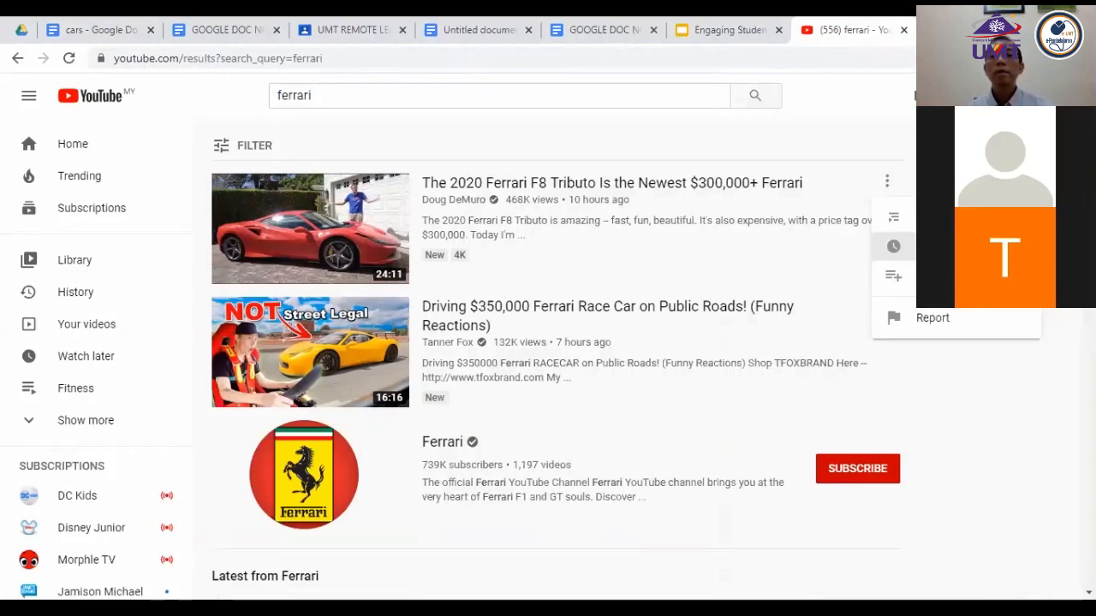
{"action": "left_click", "coordinate": [711, 182]}
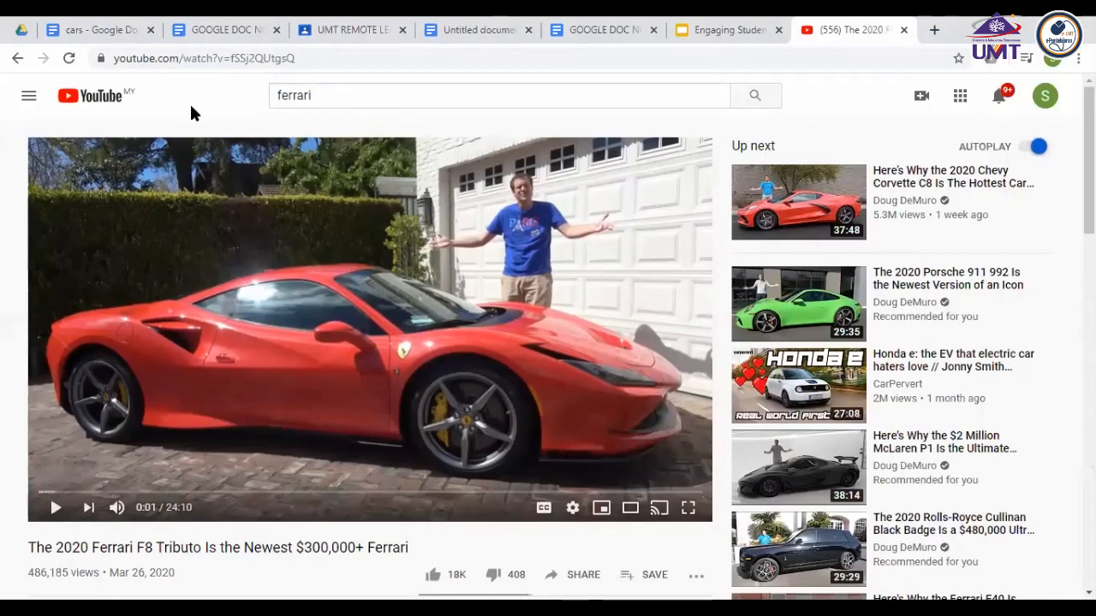
- Copy the video's address and attach the comment "Please see this video" with that link to the first entry's picture in the cars document
{"action": "key", "text": "ctrl+l"}
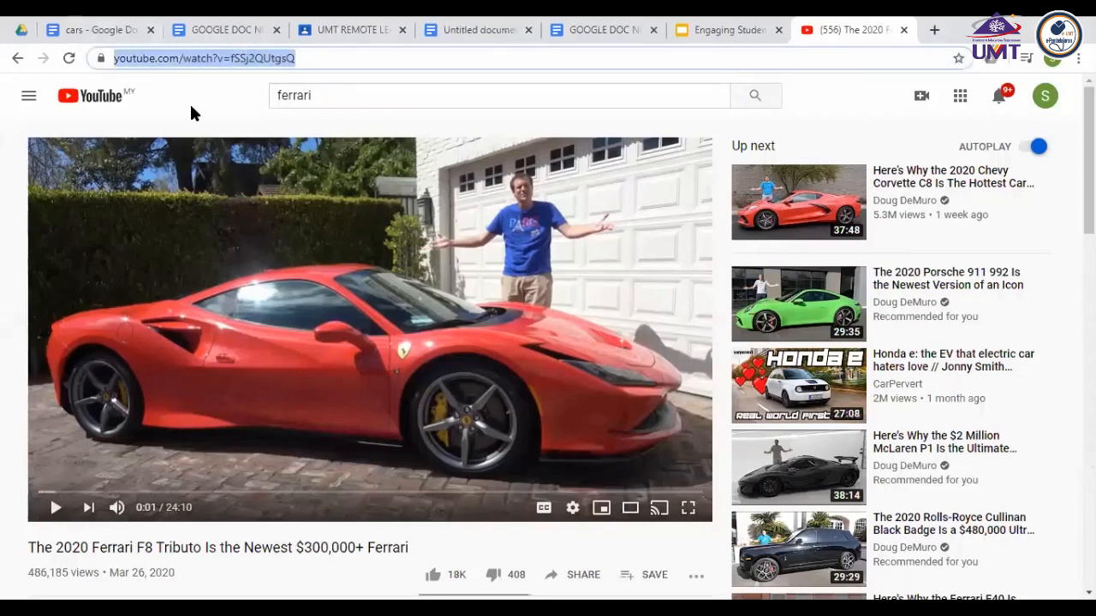
{"action": "key", "text": "ctrl+2"}
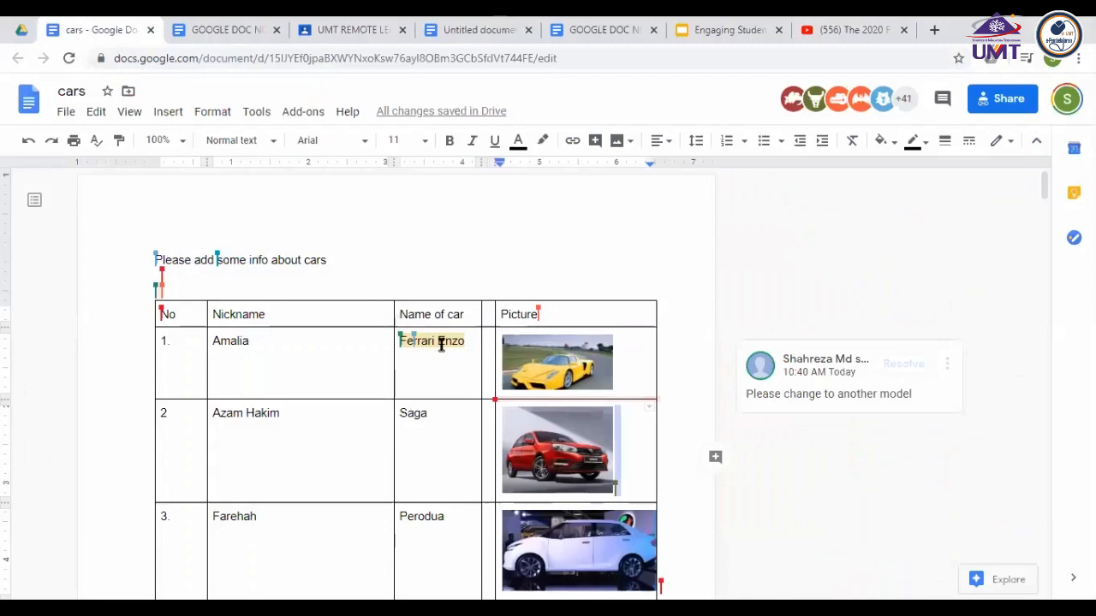
{"action": "left_click", "coordinate": [529, 368]}
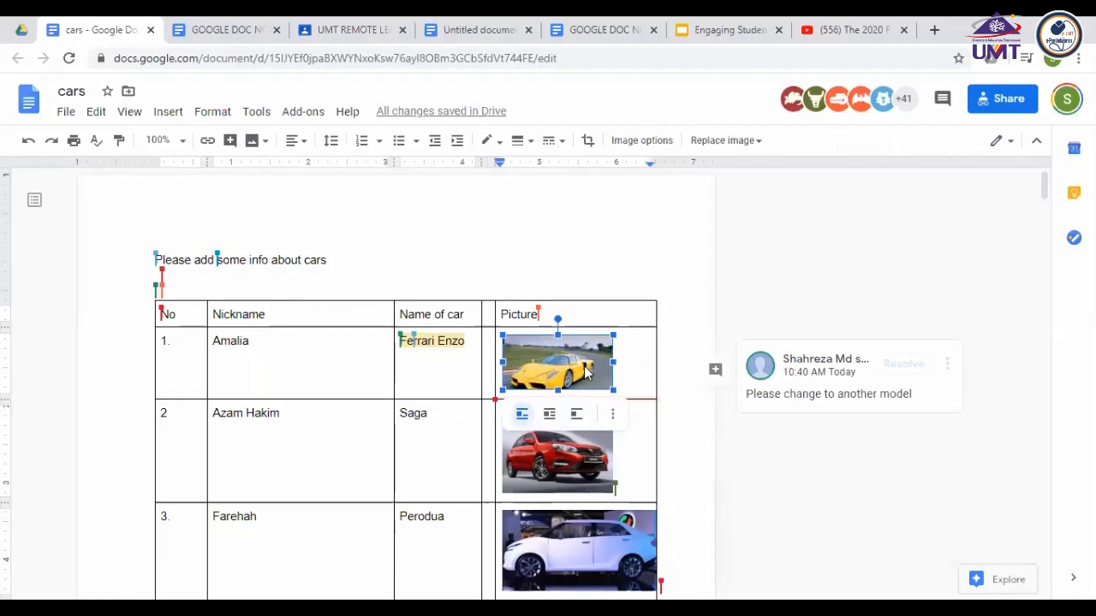
{"action": "left_click", "coordinate": [711, 377]}
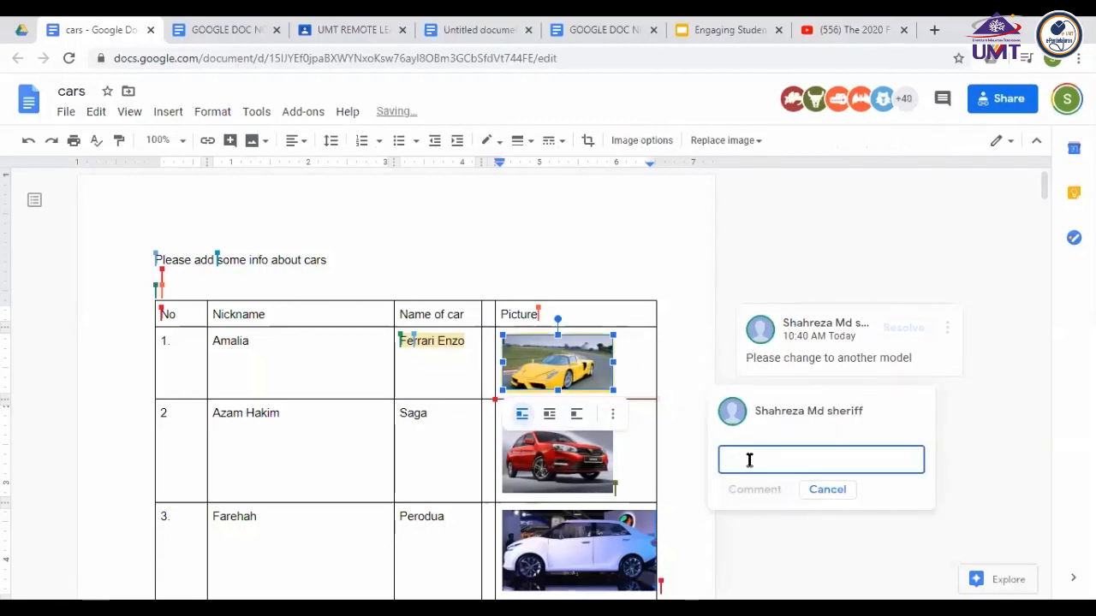
{"action": "type", "text": "Please se"}
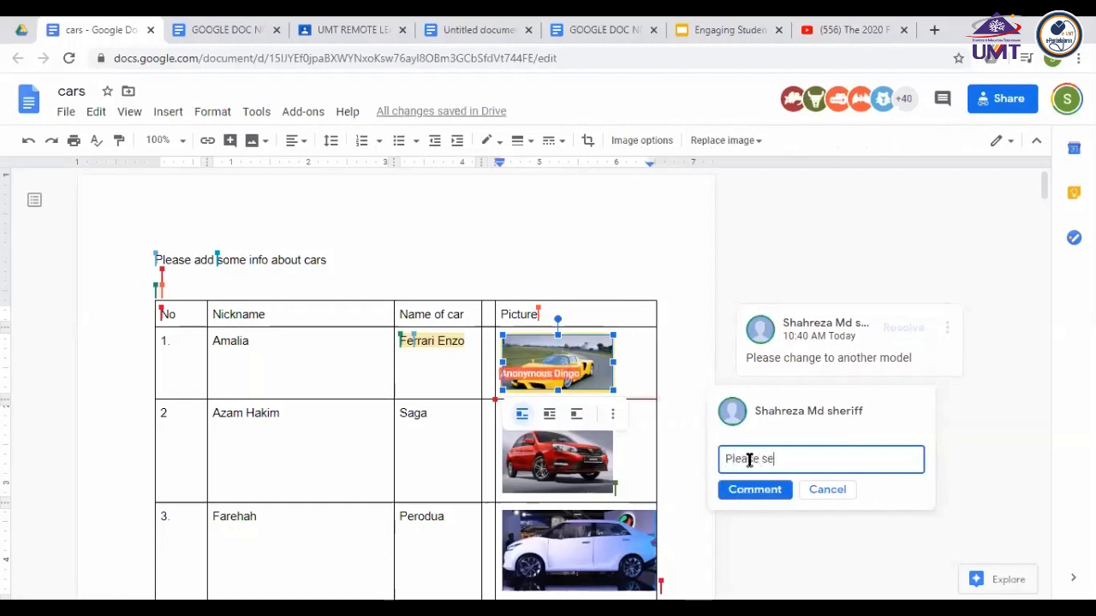
{"action": "type", "text": "e"}
{"action": "type", "text": " t"}
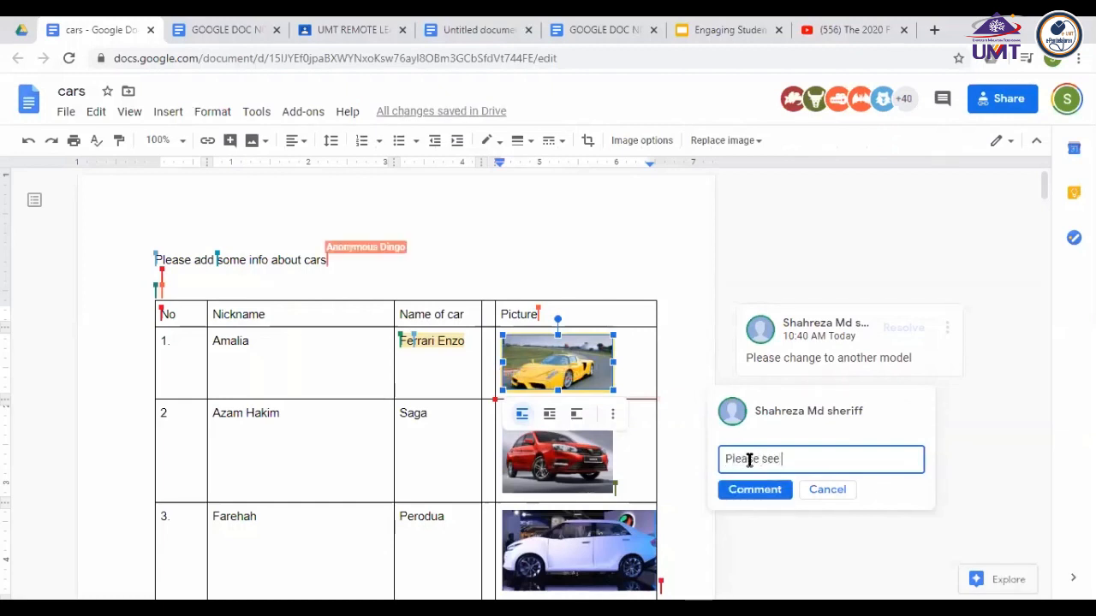
{"action": "type", "text": "his vide"}
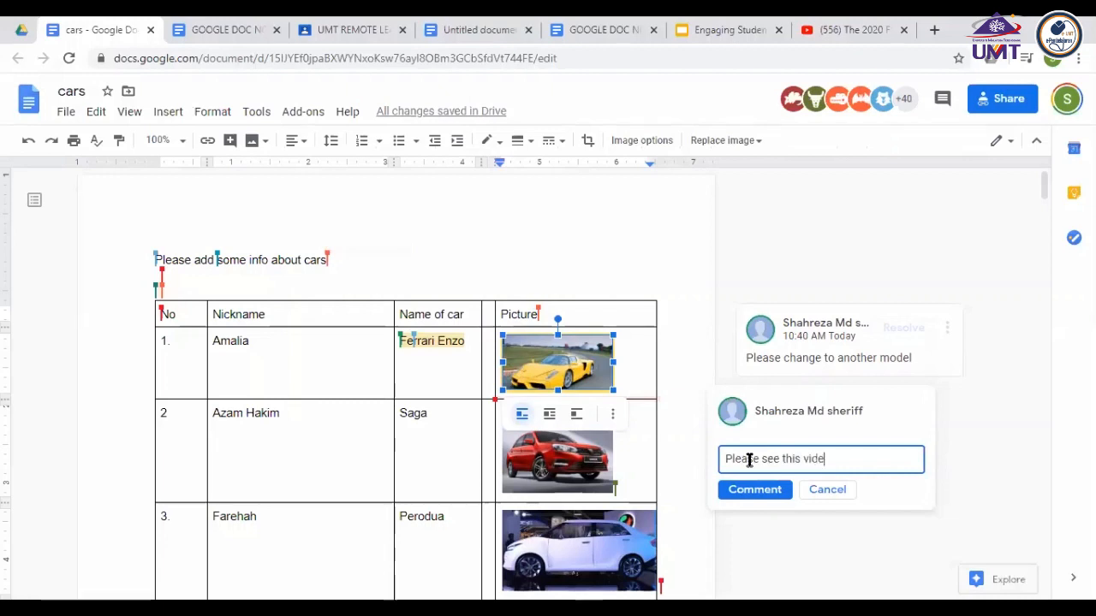
{"action": "type", "text": "o"}
{"action": "key", "text": "Return"}
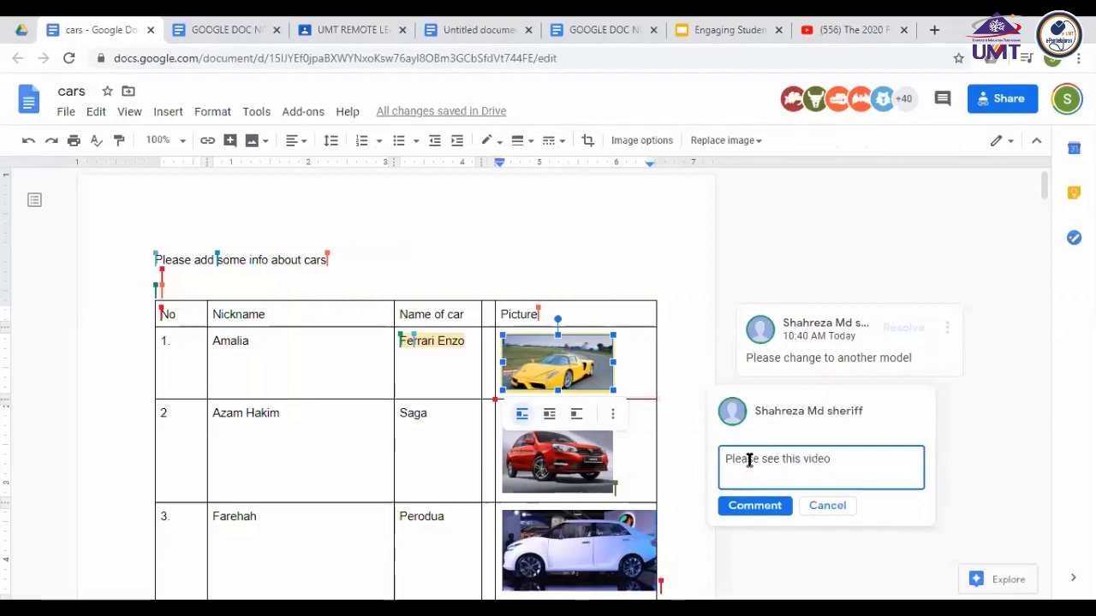
{"action": "type", "text": "https://www.youtube.com/watch?v=fSSj2QUtgsQ"}
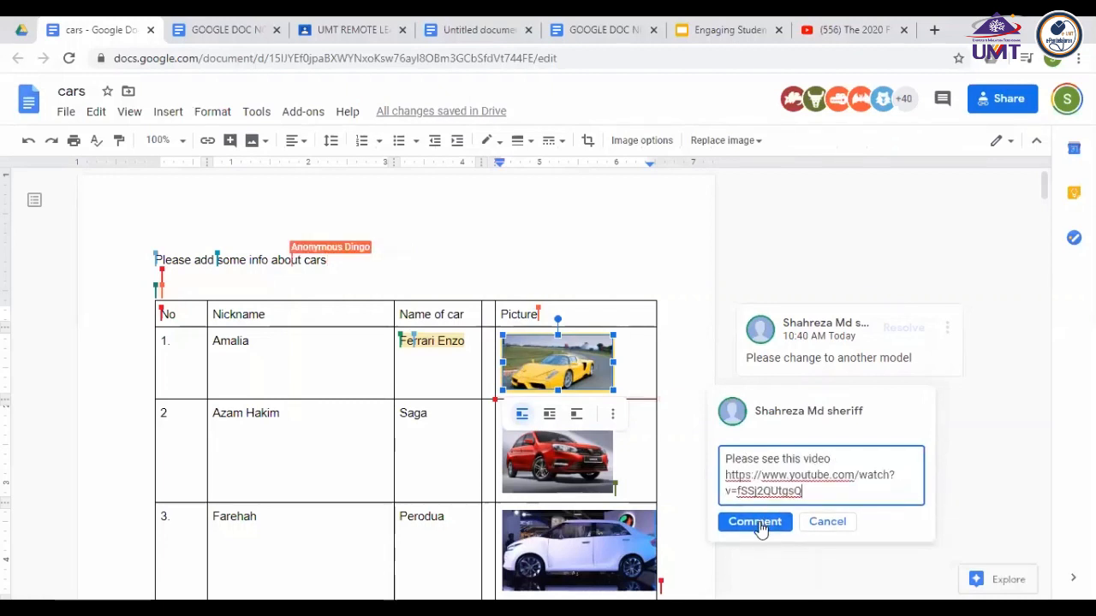
{"action": "left_click", "coordinate": [761, 522]}
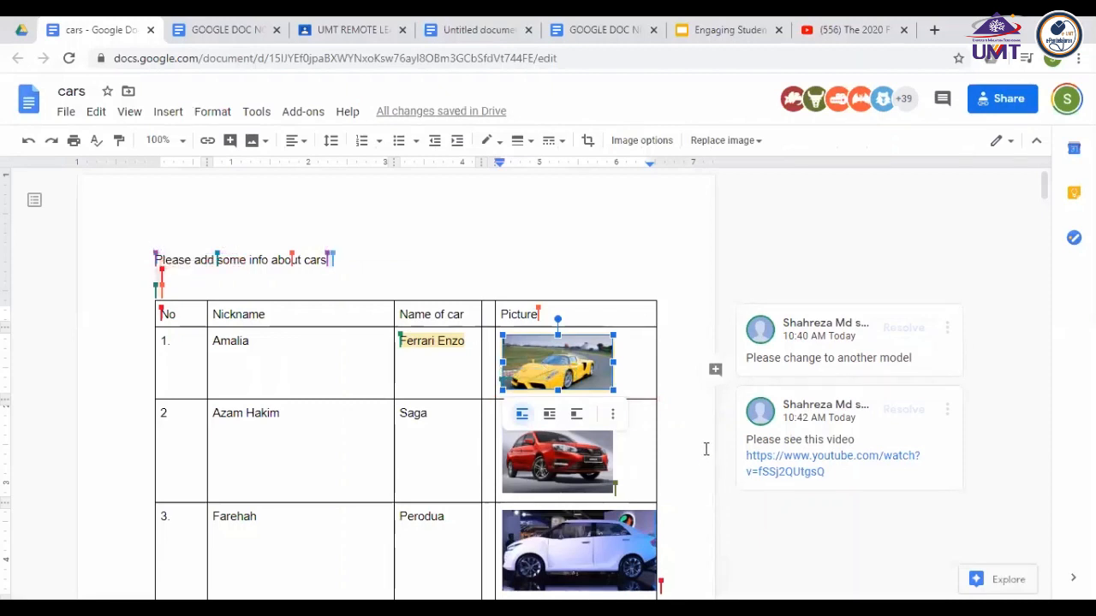
- Open the video link from the picture's comment, skip the advertisement and pause the video
{"action": "left_click", "coordinate": [778, 465]}
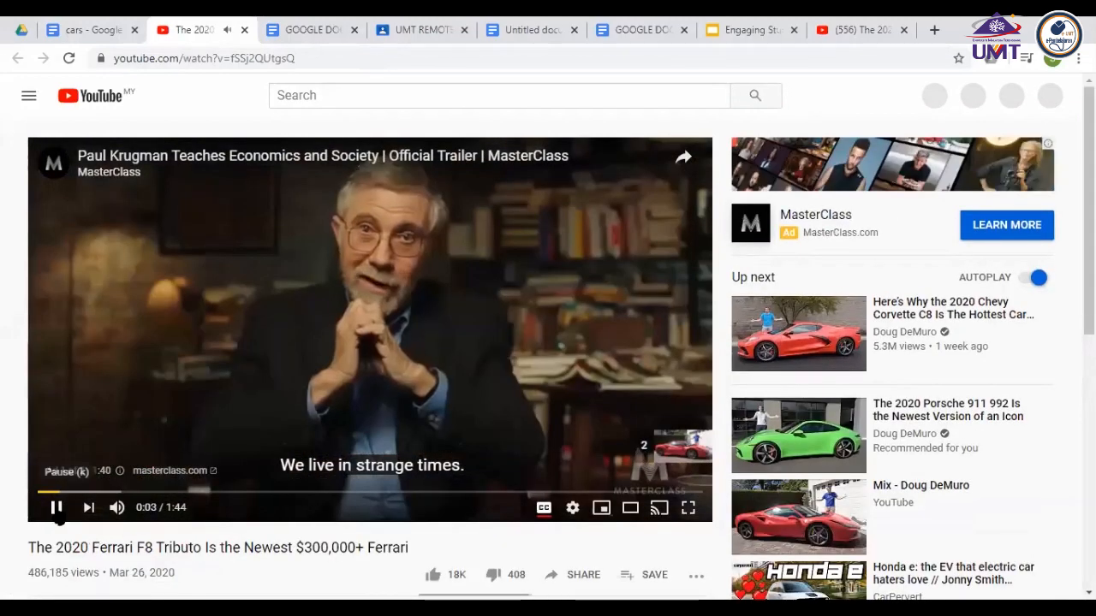
{"action": "left_click", "coordinate": [708, 471]}
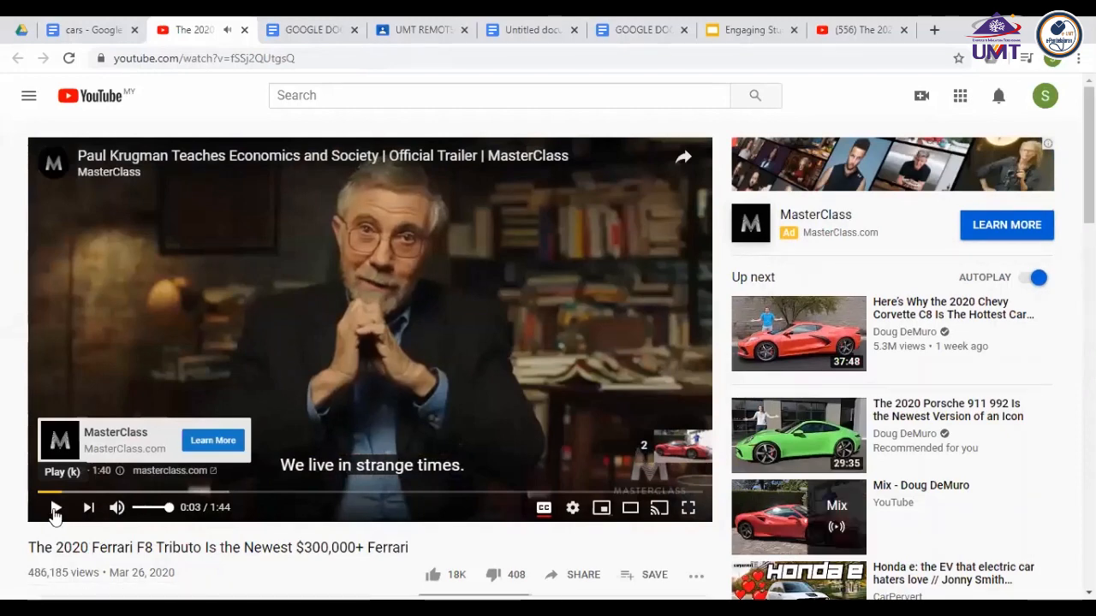
{"action": "left_click", "coordinate": [55, 510]}
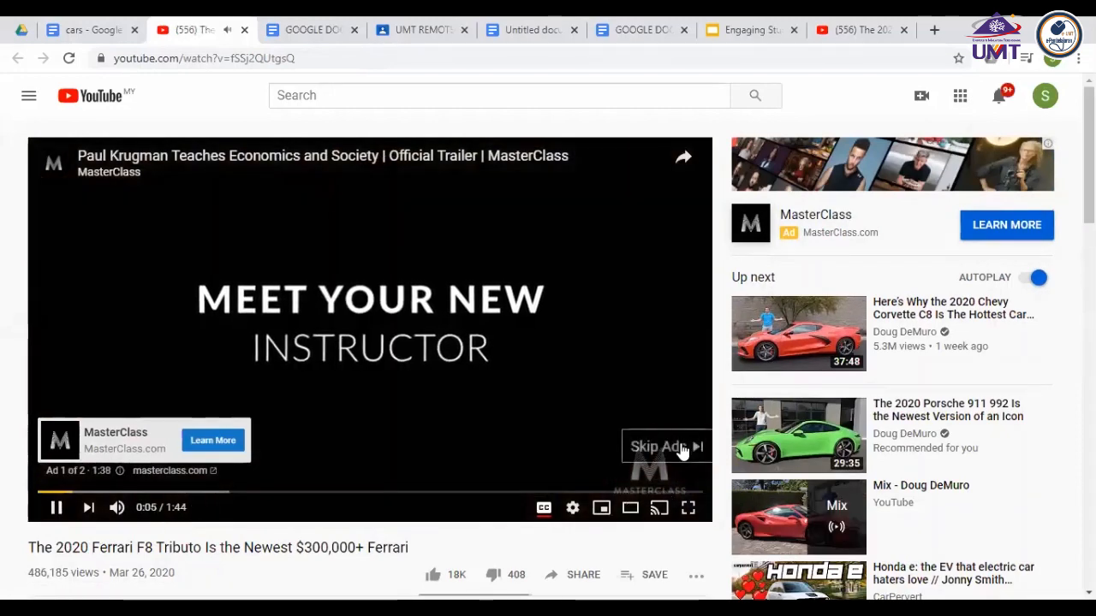
{"action": "left_click", "coordinate": [683, 447]}
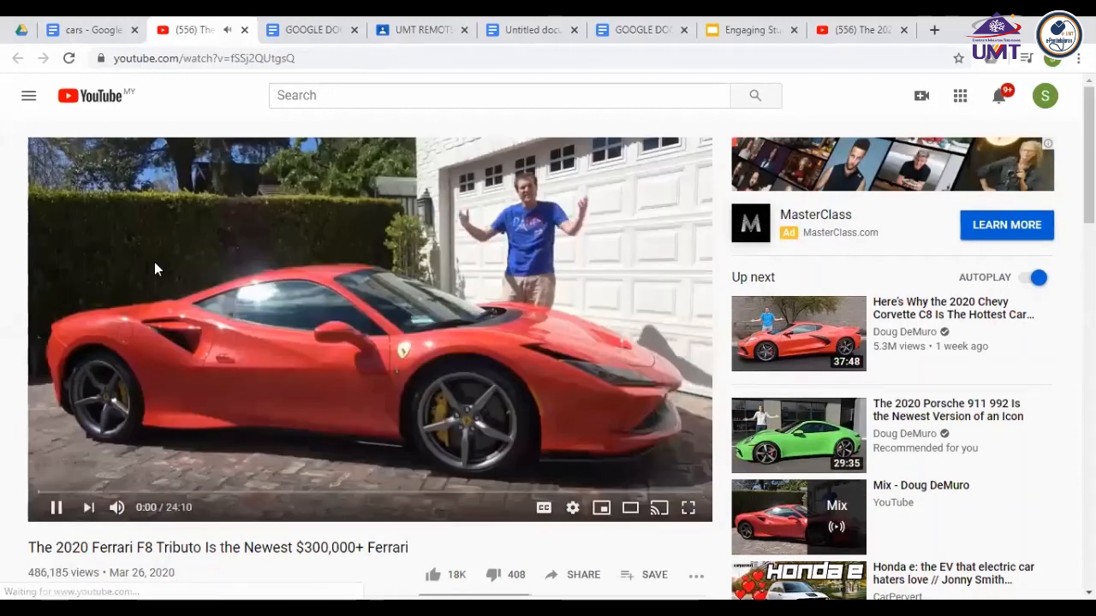
{"action": "left_click", "coordinate": [59, 509]}
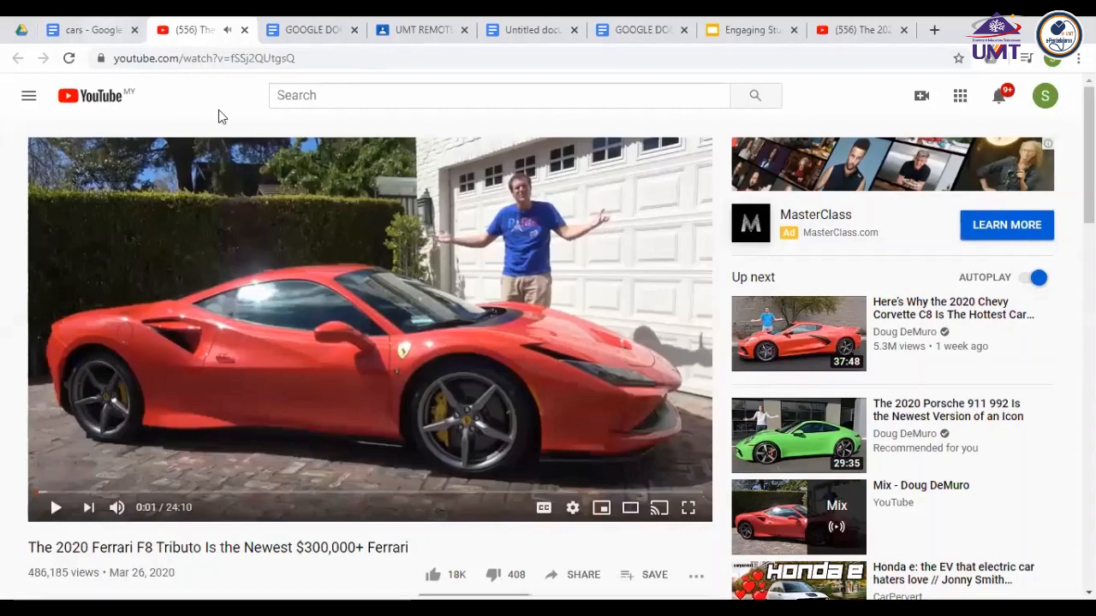
- Switch to Google Drive and open "Untitled document" from the UMT REMOTE LEARNING folder inside Google UMT 2020
{"action": "key", "text": "ctrl+shift+Tab"}
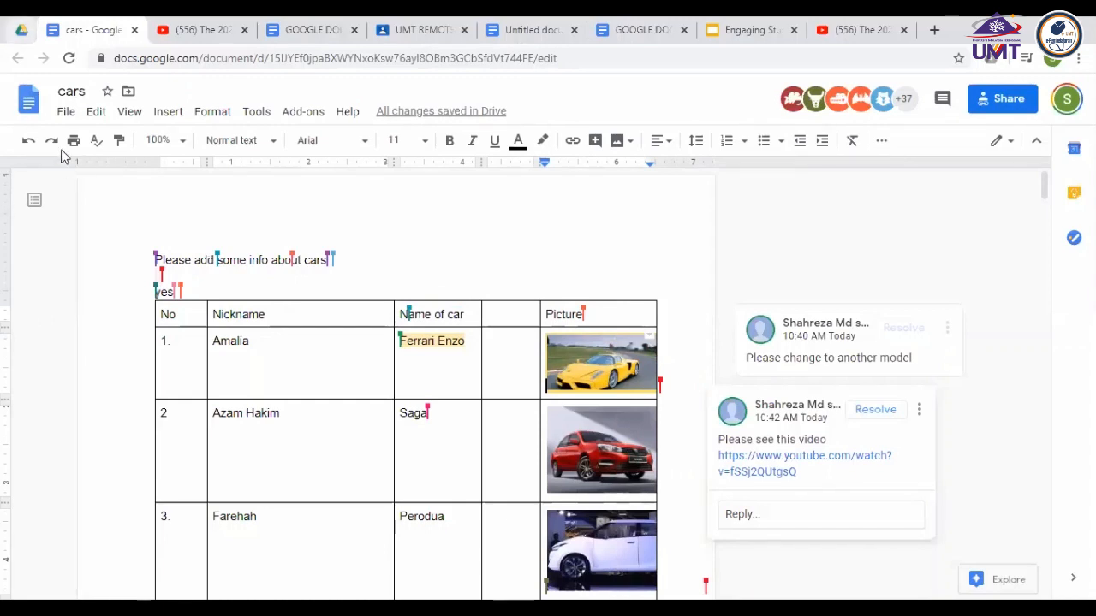
{"action": "key", "text": "ctrl+1"}
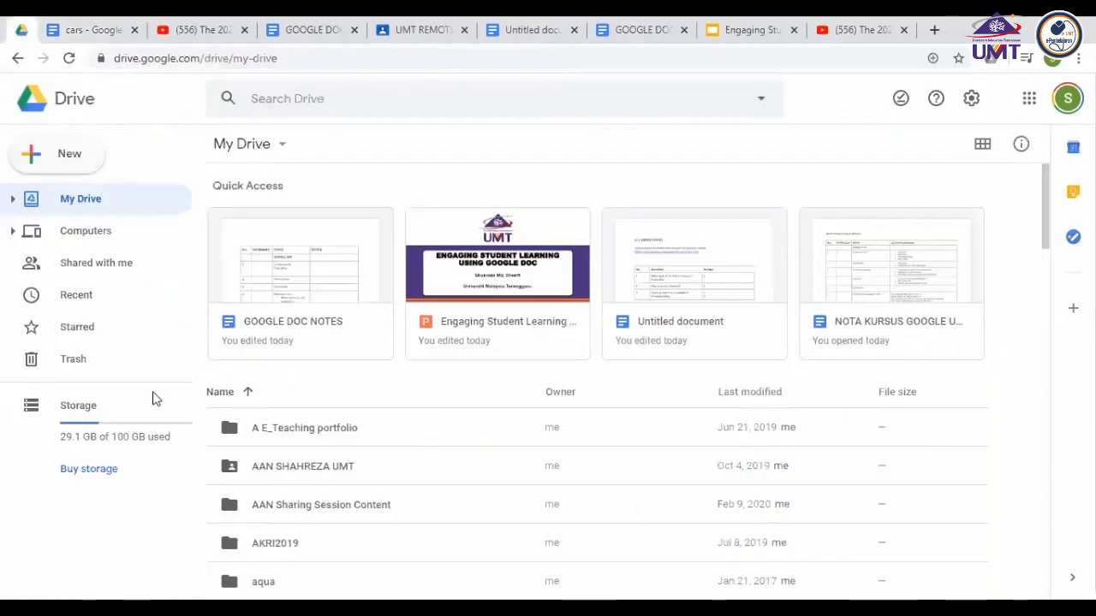
{"action": "scroll", "coordinate": [323, 479], "scroll_direction": "down", "scroll_amount": 5}
{"action": "scroll", "coordinate": [324, 477], "scroll_direction": "down", "scroll_amount": 3}
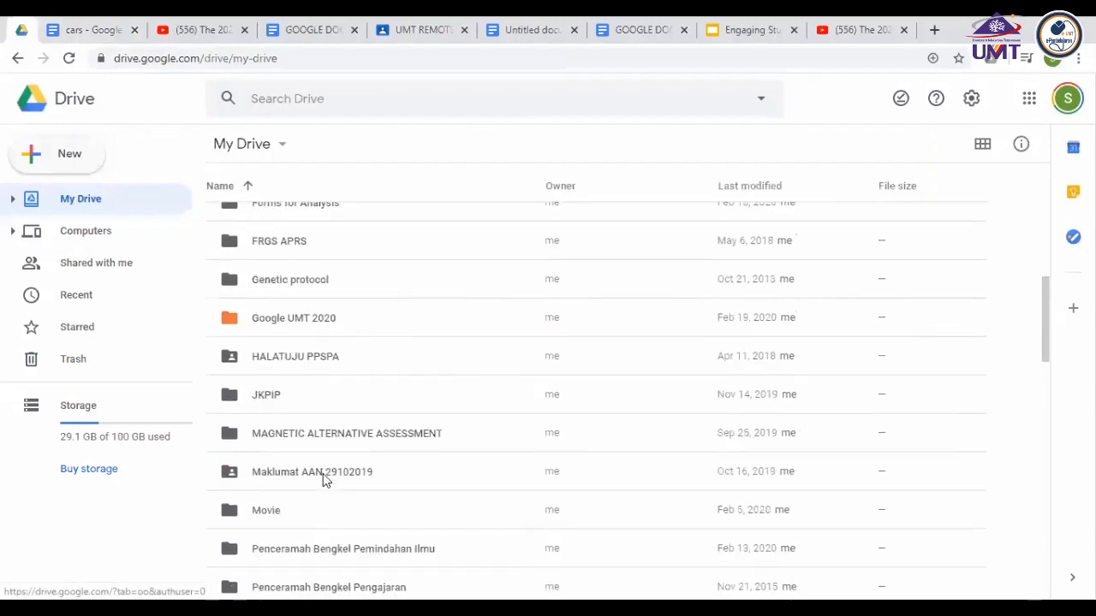
{"action": "left_click", "coordinate": [277, 322]}
{"action": "double_click", "coordinate": [278, 322]}
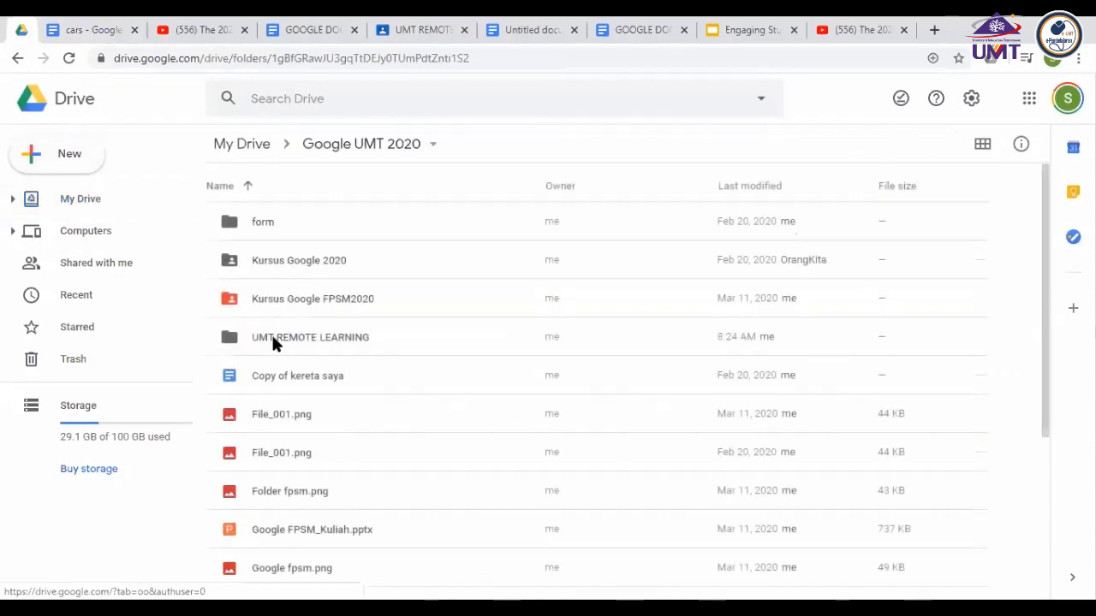
{"action": "left_click", "coordinate": [273, 338]}
{"action": "double_click", "coordinate": [273, 337]}
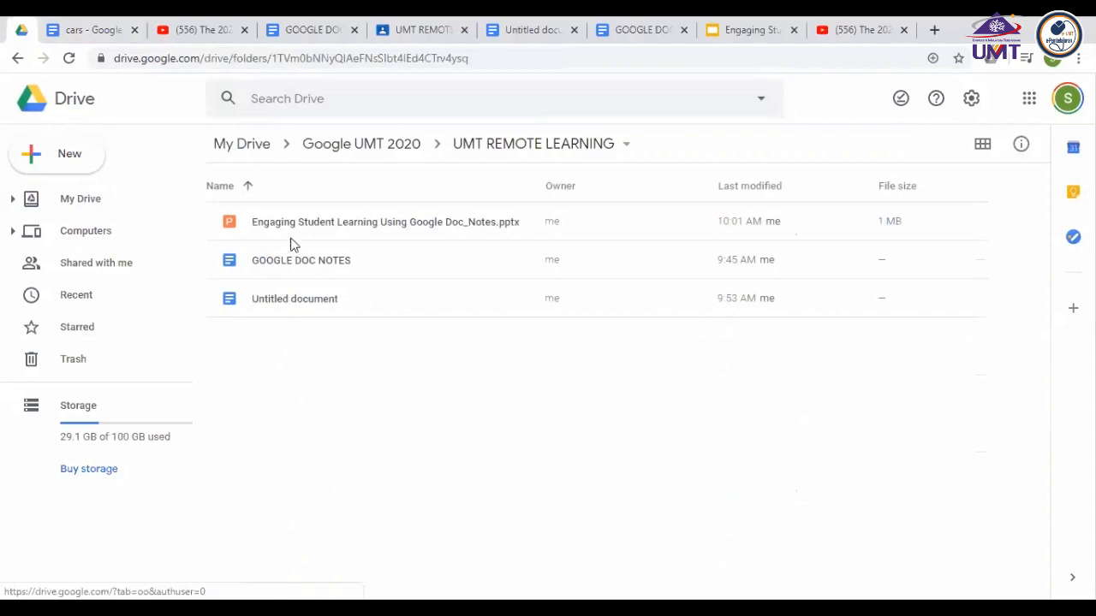
{"action": "double_click", "coordinate": [272, 295]}
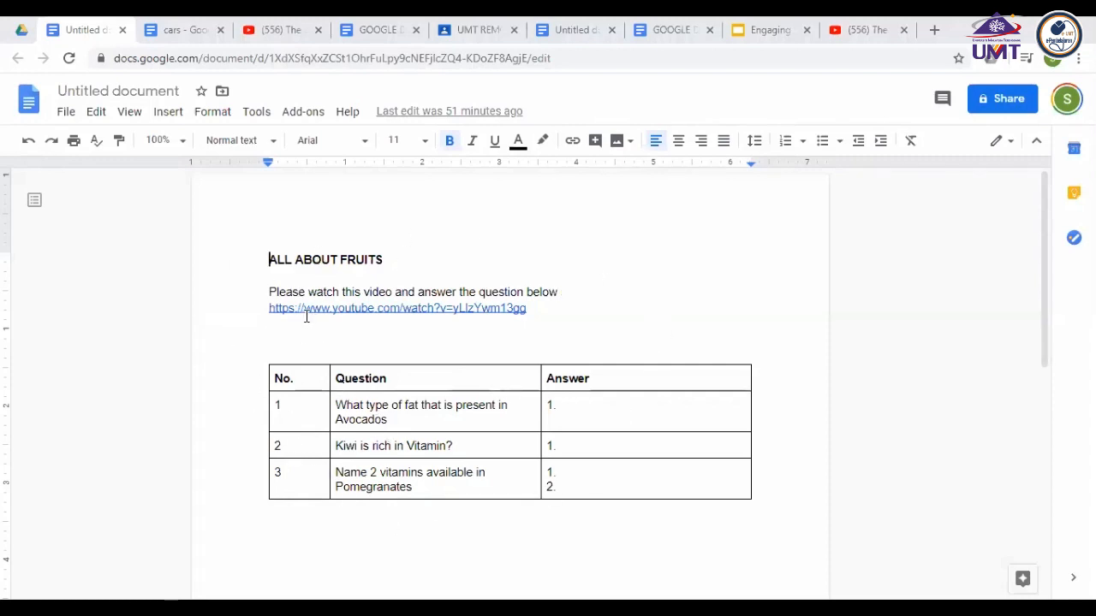
- Name the document "ALL ABOUT FRUITS" and turn on link sharing so anyone with the link can view
{"action": "left_click", "coordinate": [996, 101]}
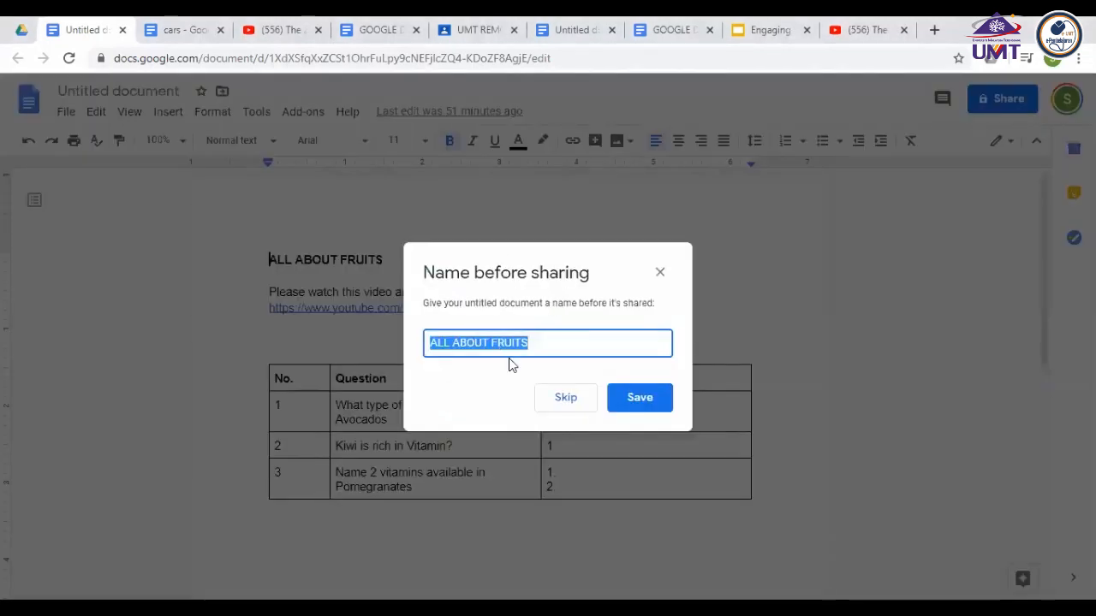
{"action": "left_click", "coordinate": [626, 399]}
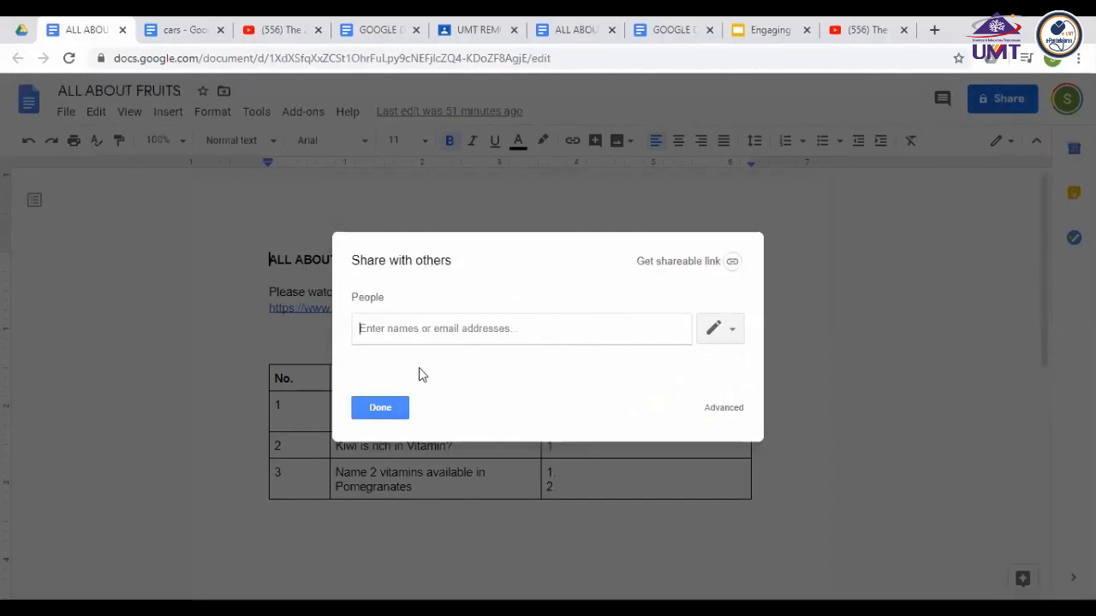
{"action": "left_click", "coordinate": [729, 336]}
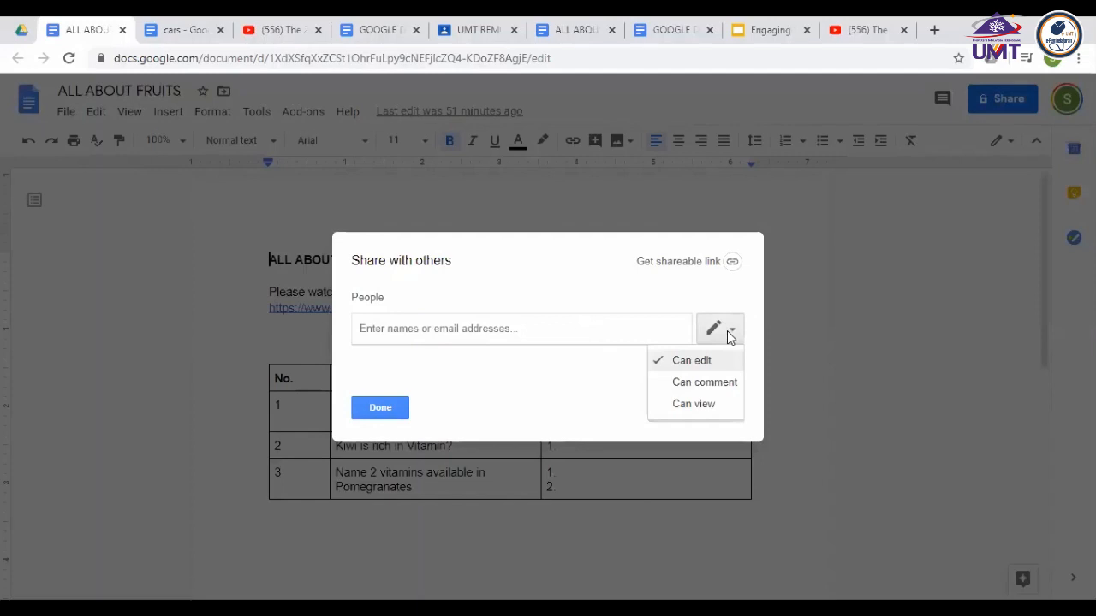
{"action": "left_click", "coordinate": [688, 361]}
{"action": "left_click", "coordinate": [673, 262]}
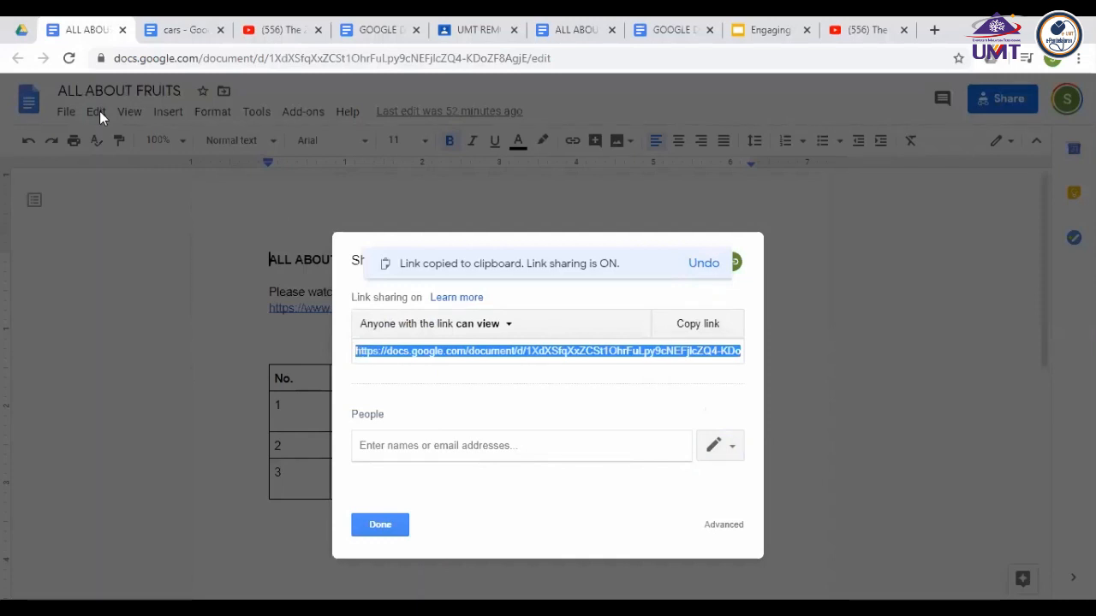
{"action": "left_click", "coordinate": [222, 460]}
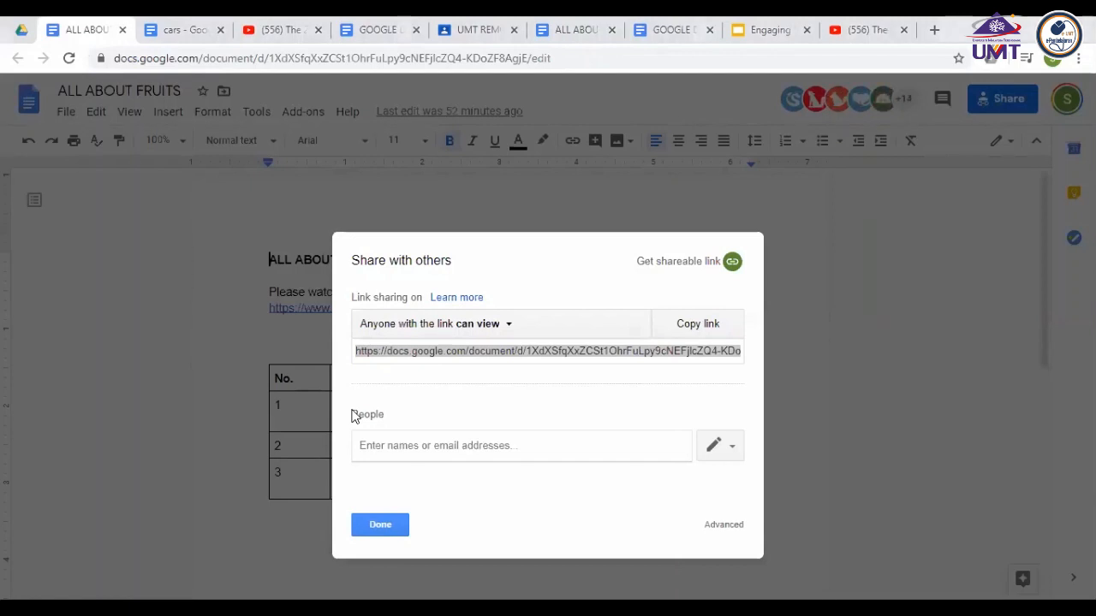
{"action": "left_click", "coordinate": [379, 524]}
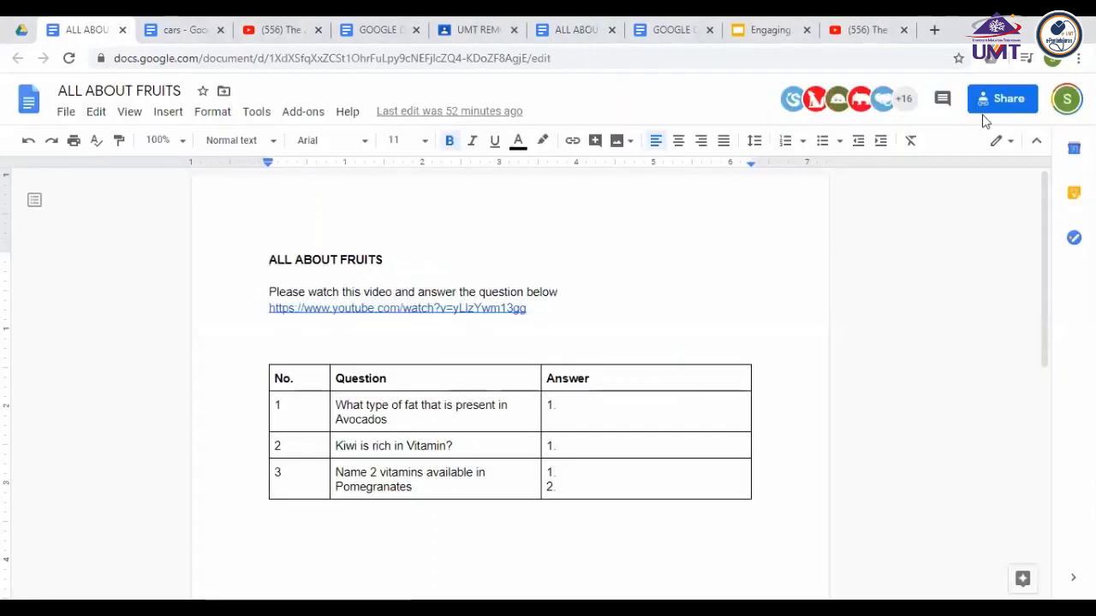
- Change the worksheet's link sharing so that anyone with the link can edit, and close the sharing settings
{"action": "left_click", "coordinate": [998, 98]}
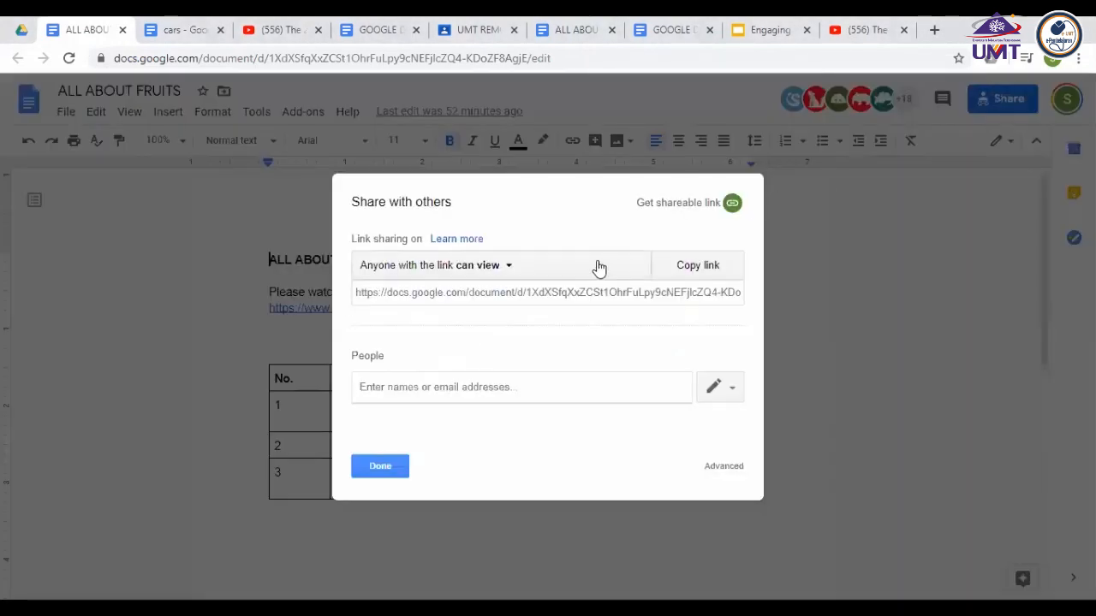
{"action": "left_click", "coordinate": [499, 267]}
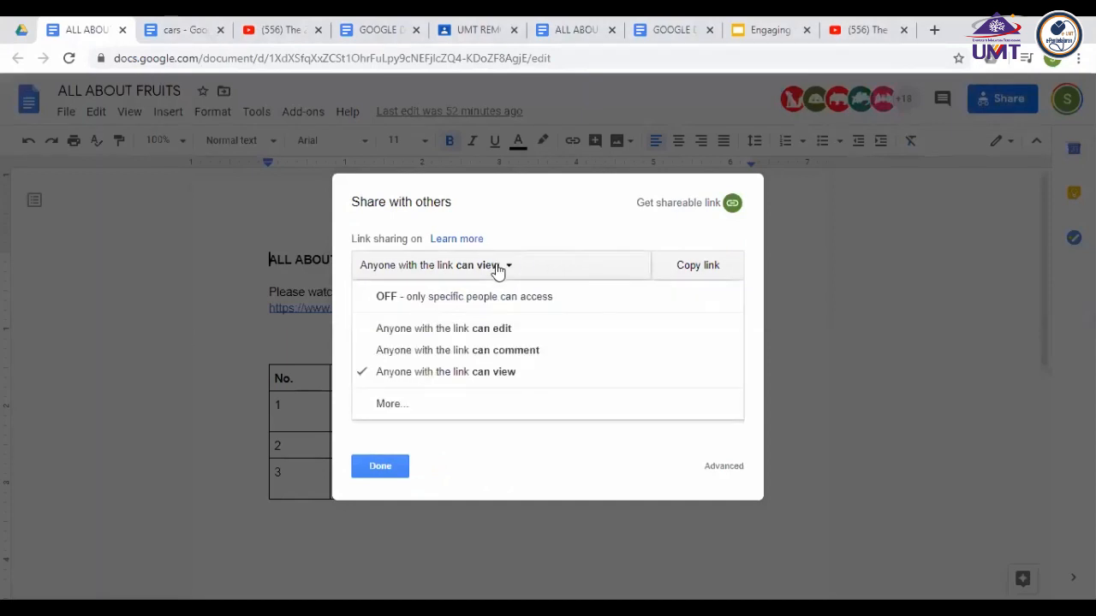
{"action": "left_click", "coordinate": [476, 333]}
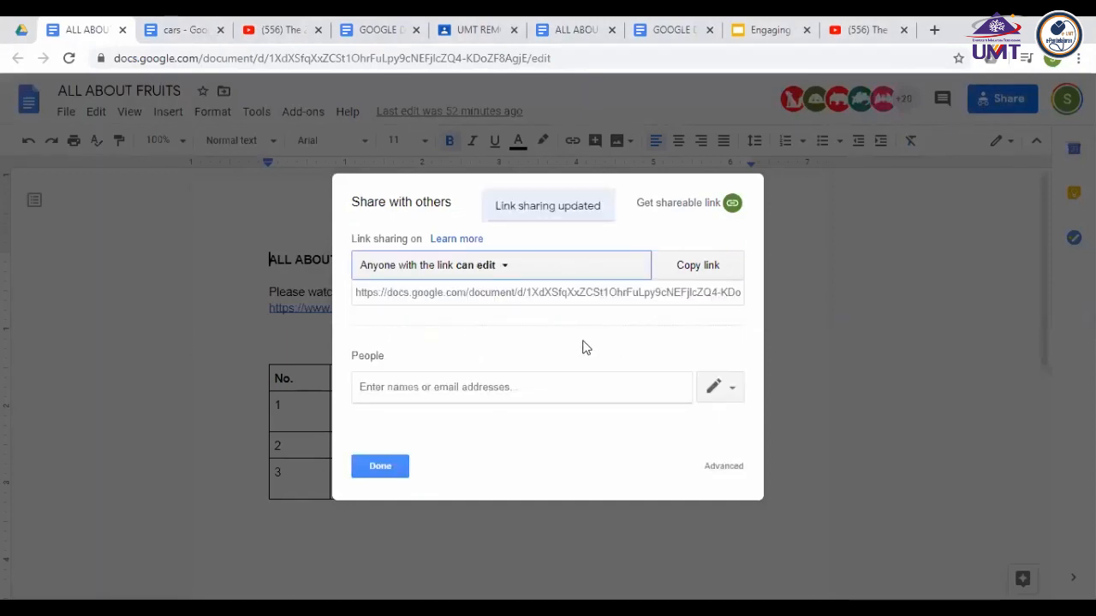
{"action": "left_click", "coordinate": [378, 467]}
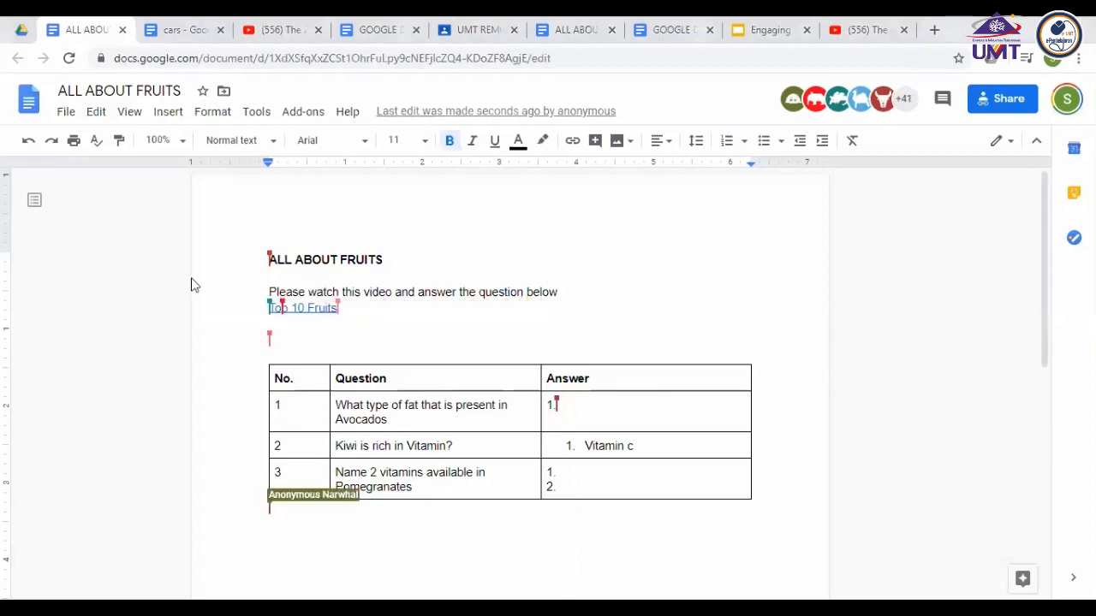
- Review the answers being filled into the fruit table and preview the "Top 10 Fruits" video link above it
{"action": "left_click", "coordinate": [775, 398]}
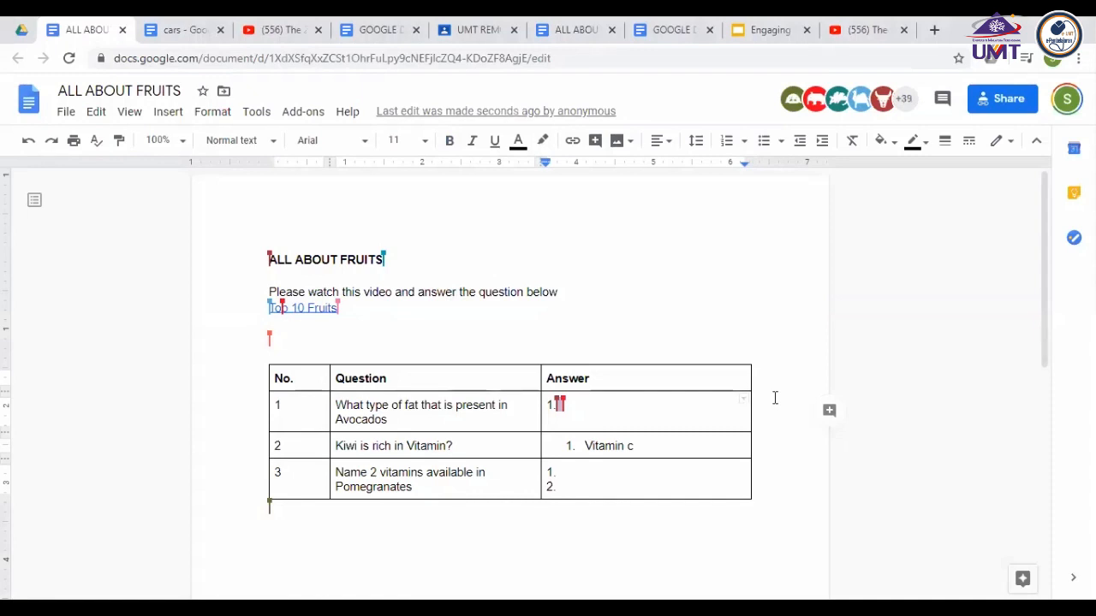
{"action": "left_click", "coordinate": [734, 582]}
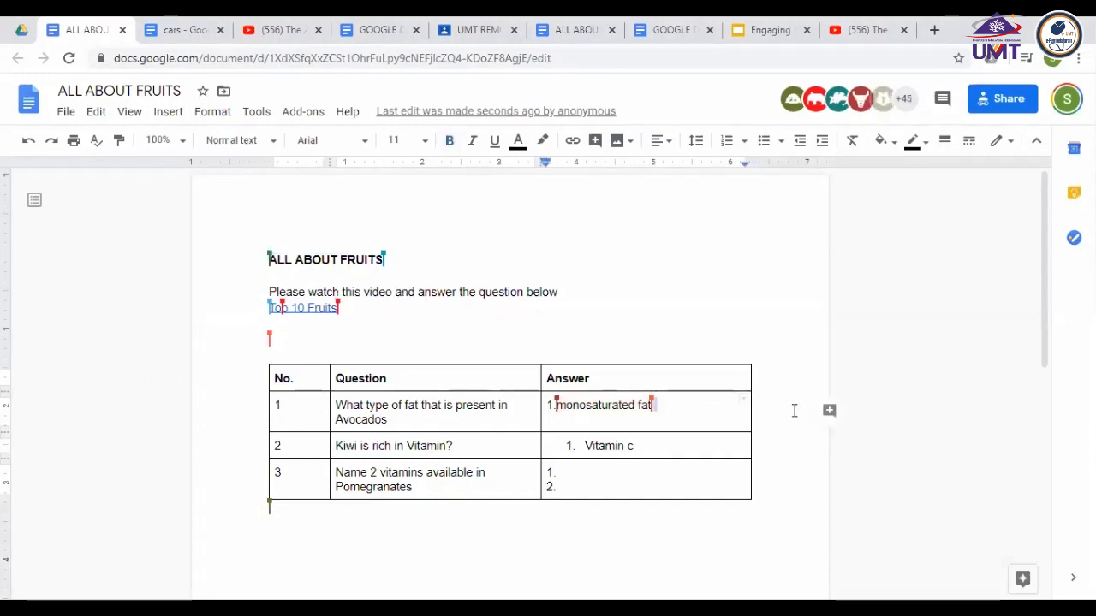
{"action": "scroll", "coordinate": [801, 418], "scroll_direction": "down", "scroll_amount": 4}
{"action": "scroll", "coordinate": [801, 418], "scroll_direction": "up", "scroll_amount": 3}
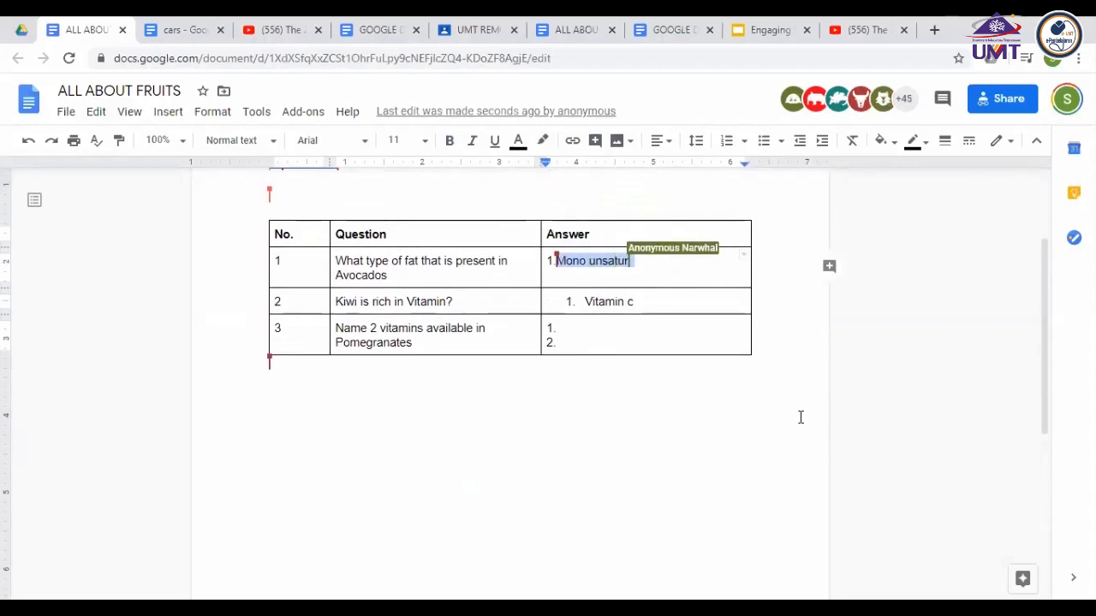
{"action": "scroll", "coordinate": [800, 417], "scroll_direction": "up", "scroll_amount": 1}
{"action": "scroll", "coordinate": [801, 417], "scroll_direction": "up", "scroll_amount": 1}
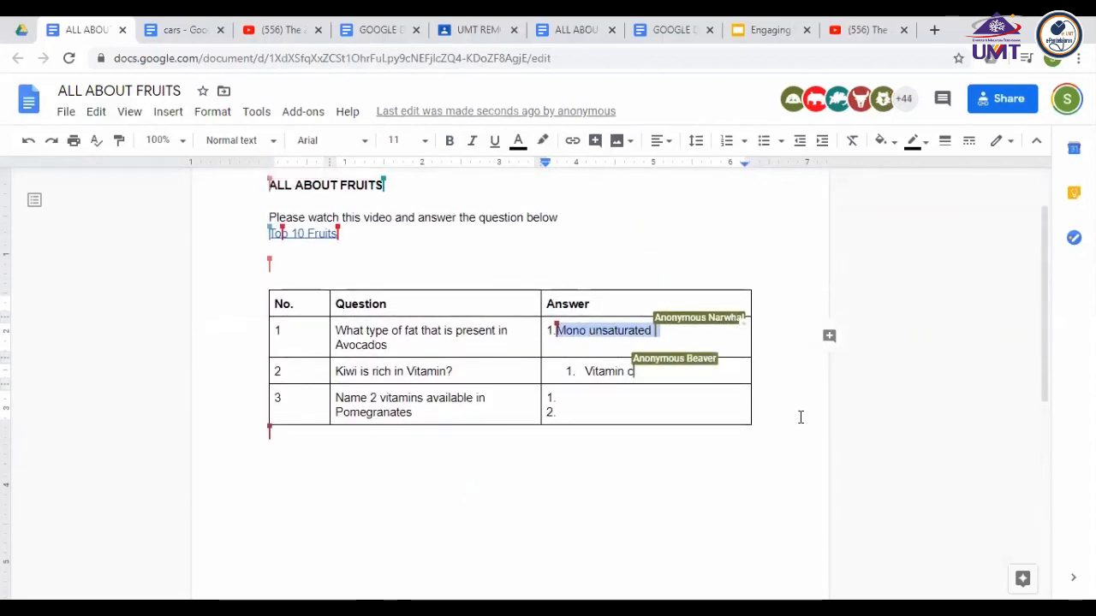
{"action": "scroll", "coordinate": [801, 417], "scroll_direction": "up", "scroll_amount": 2}
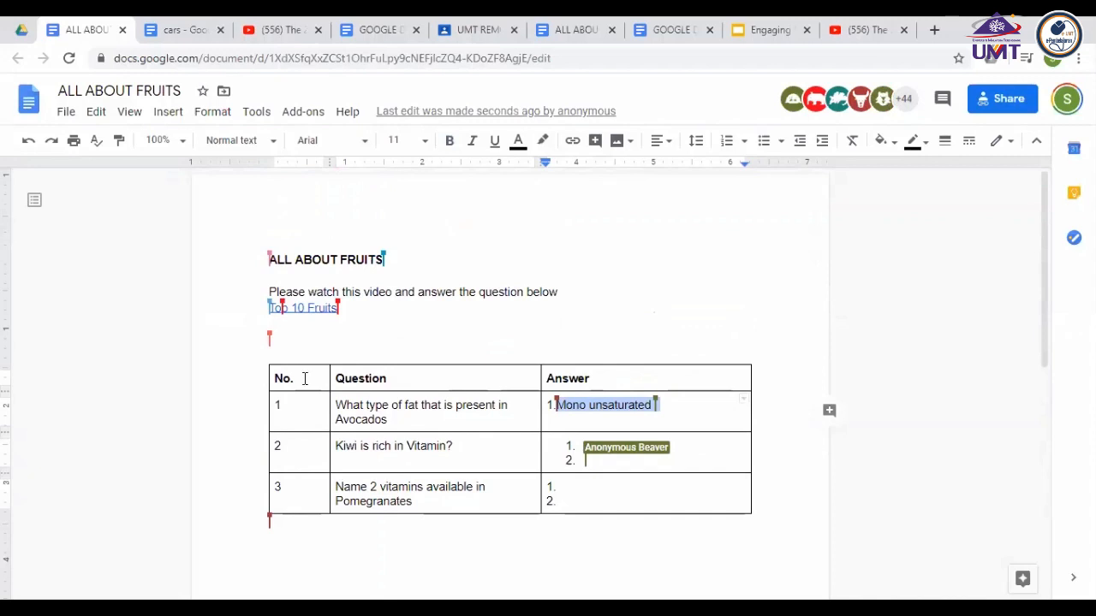
{"action": "left_click", "coordinate": [303, 308]}
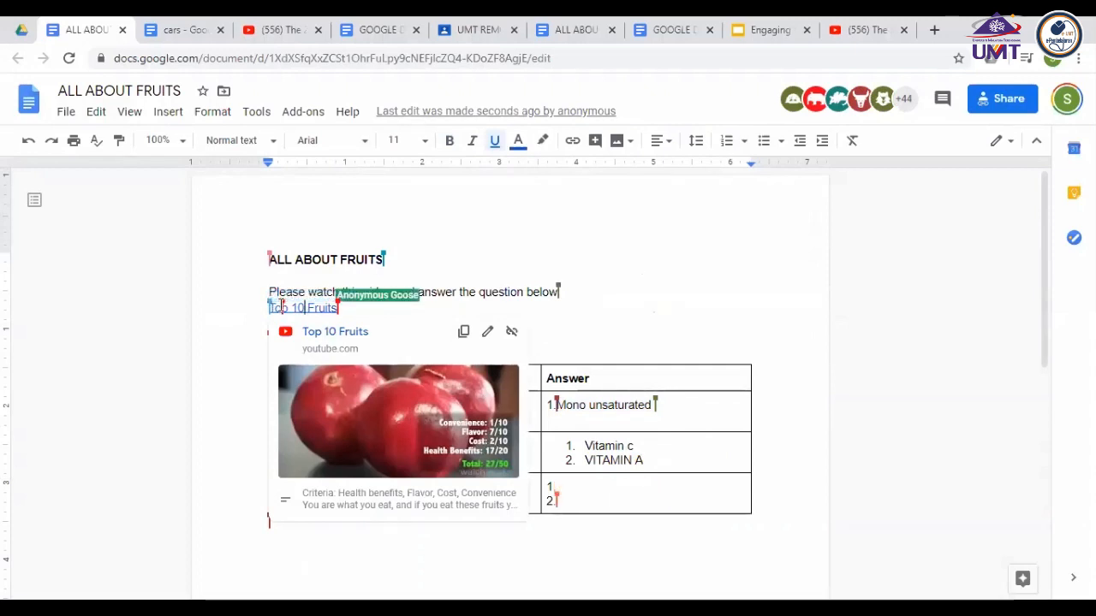
{"action": "scroll", "coordinate": [281, 305], "scroll_direction": "down", "scroll_amount": 1}
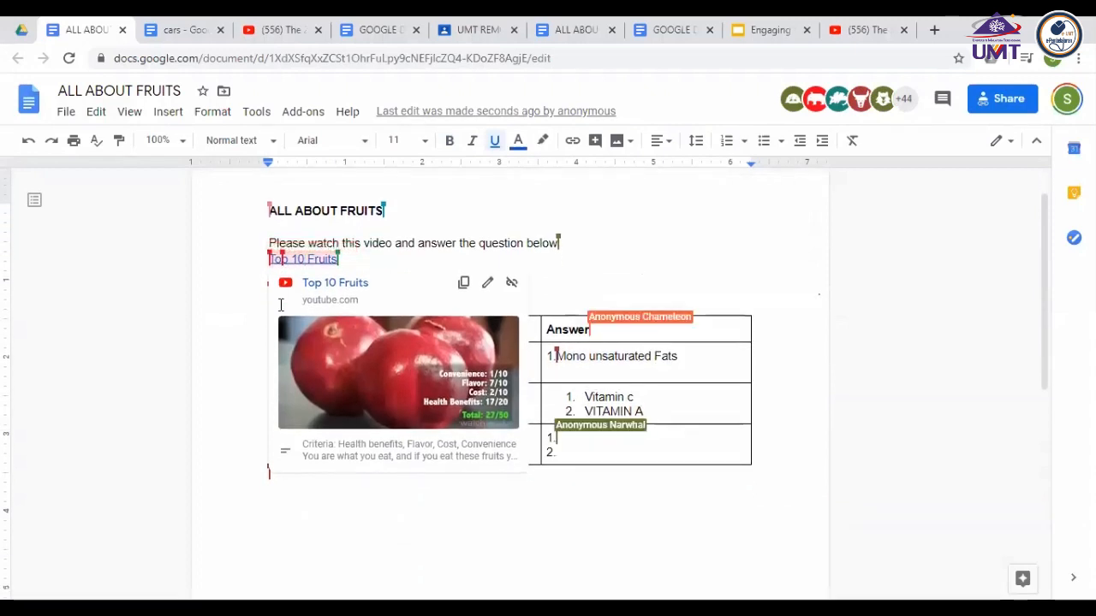
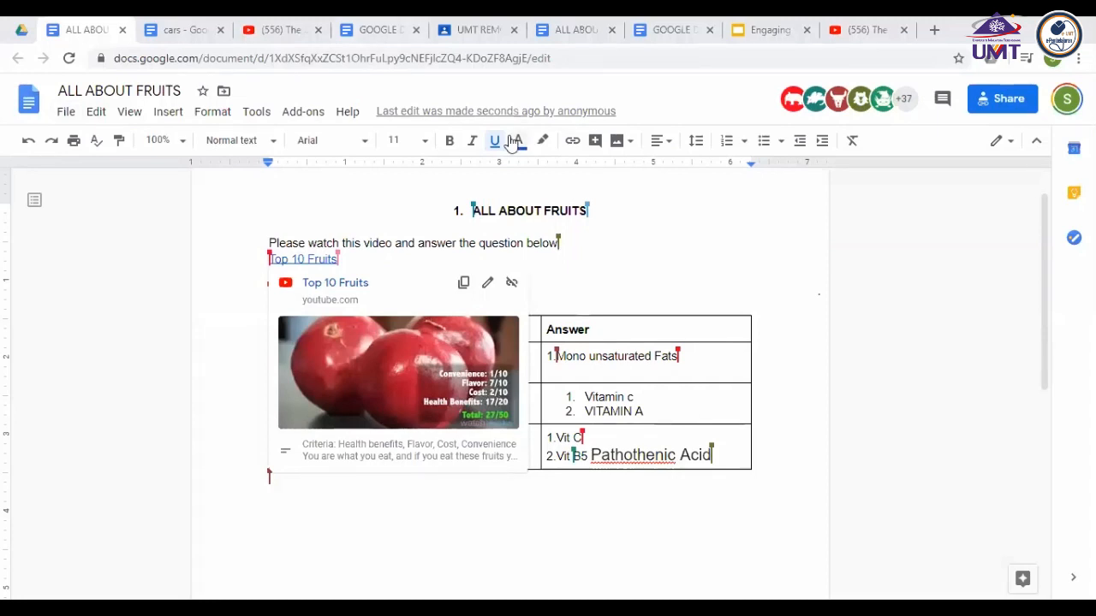
- Open the version history of the "ALL ABOUT FRUITS" document
{"action": "left_click", "coordinate": [66, 112]}
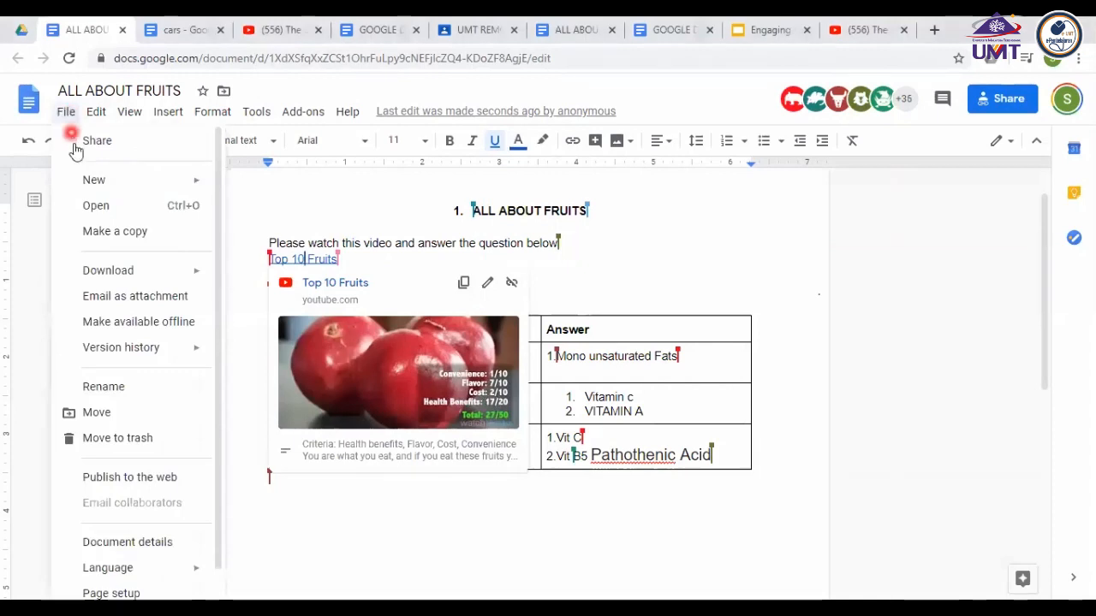
{"action": "mouse_move", "coordinate": [113, 275]}
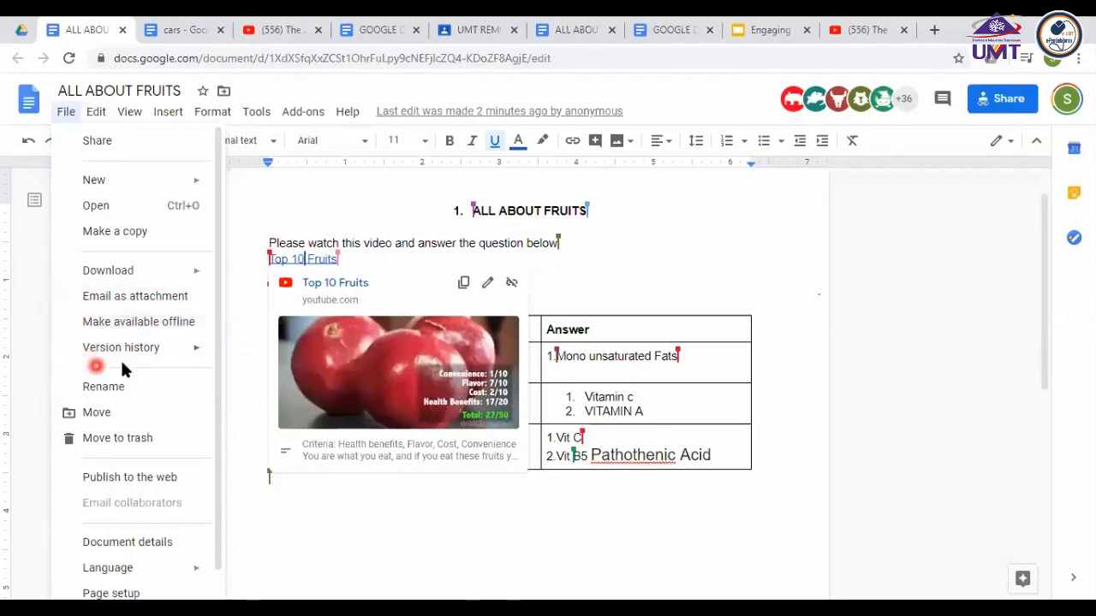
{"action": "mouse_move", "coordinate": [139, 363]}
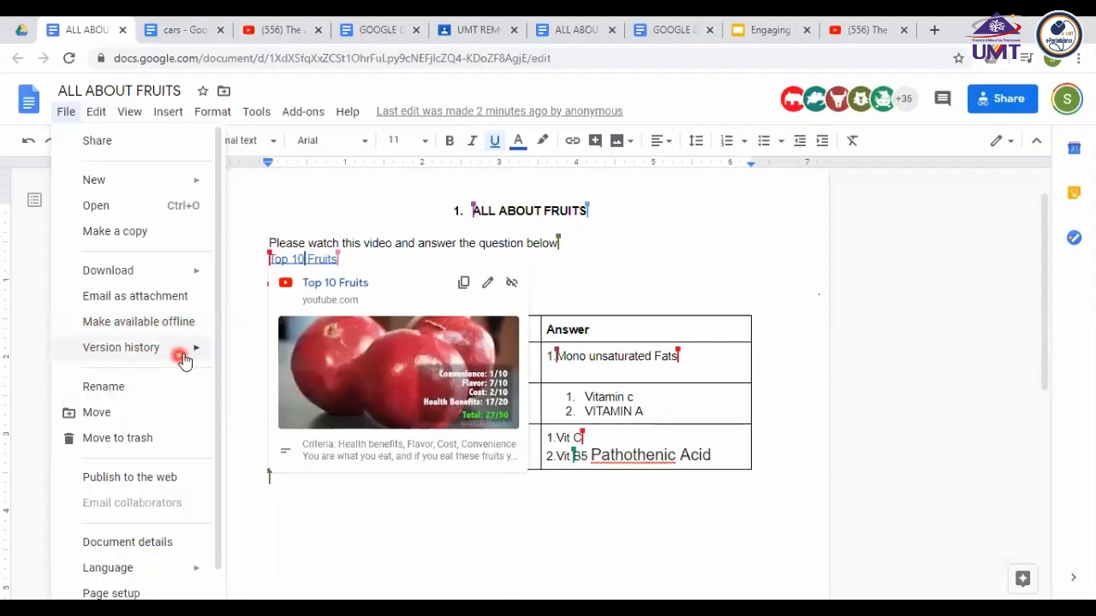
{"action": "mouse_move", "coordinate": [195, 350]}
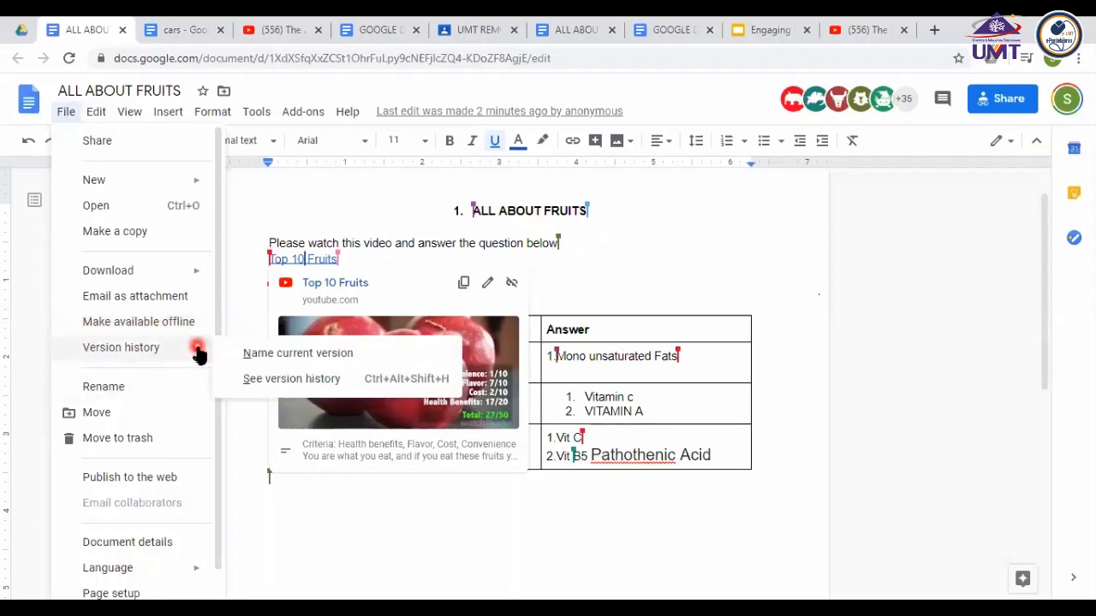
{"action": "left_click", "coordinate": [287, 387]}
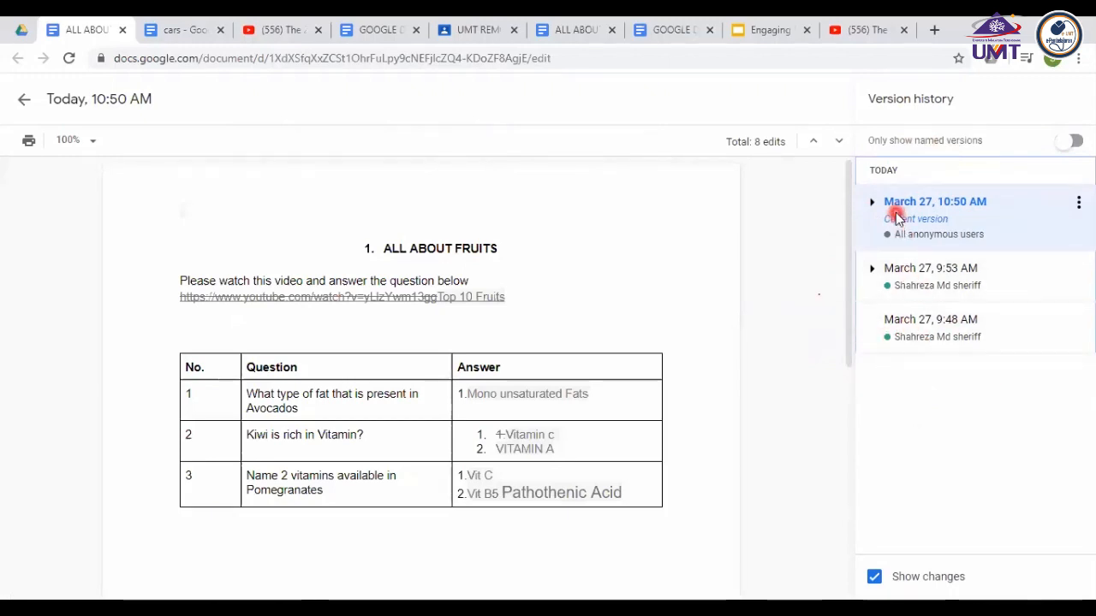
- View the March 27, 9:48 AM version and examine its contents and who edited it
{"action": "left_click", "coordinate": [948, 329]}
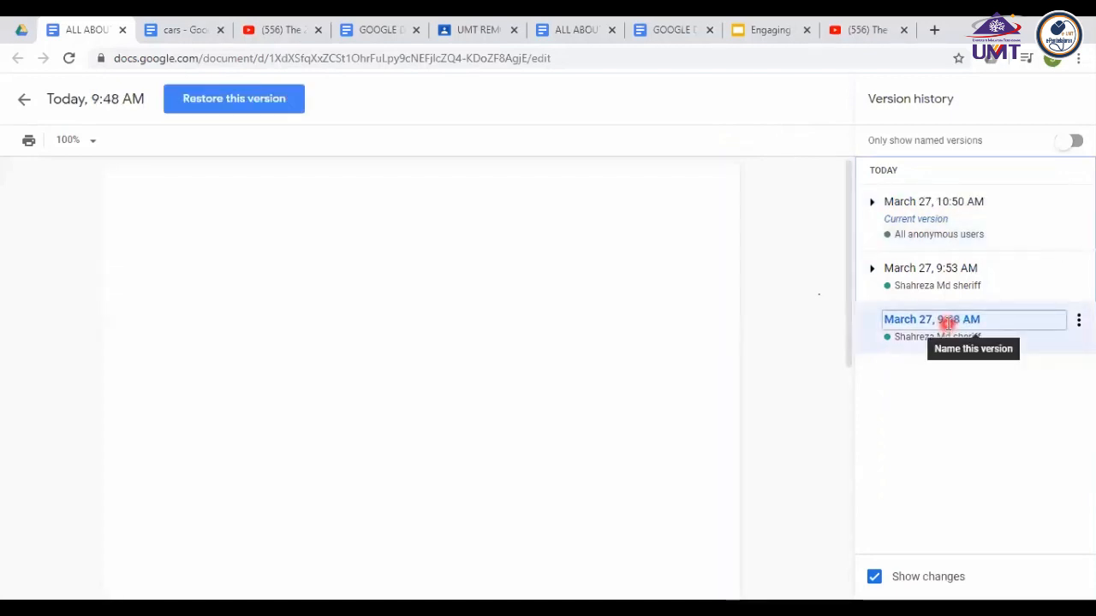
{"action": "left_click", "coordinate": [908, 322]}
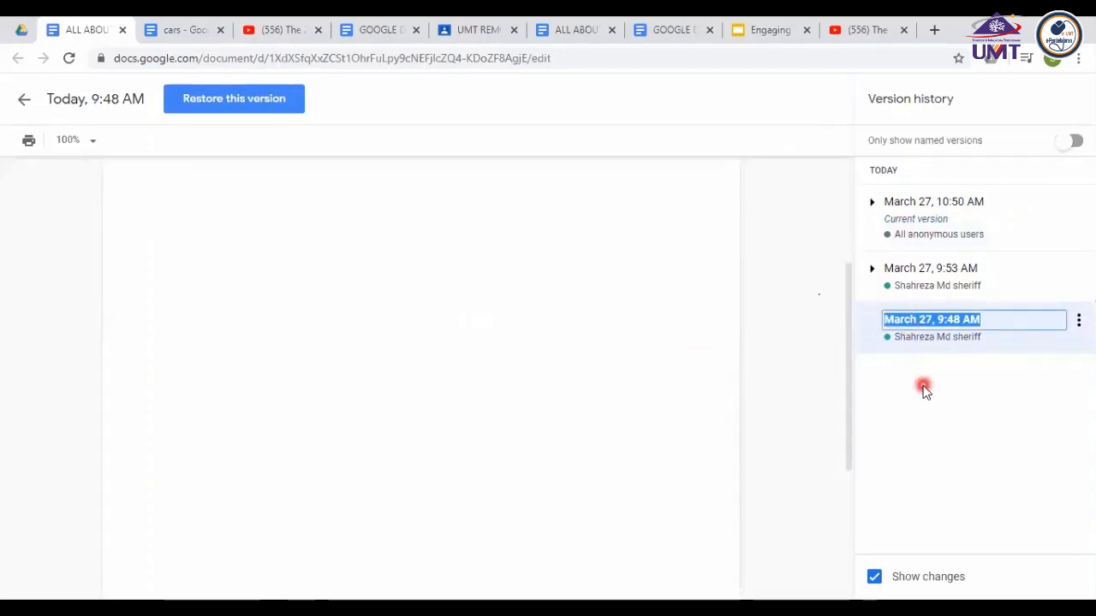
{"action": "double_click", "coordinate": [913, 335]}
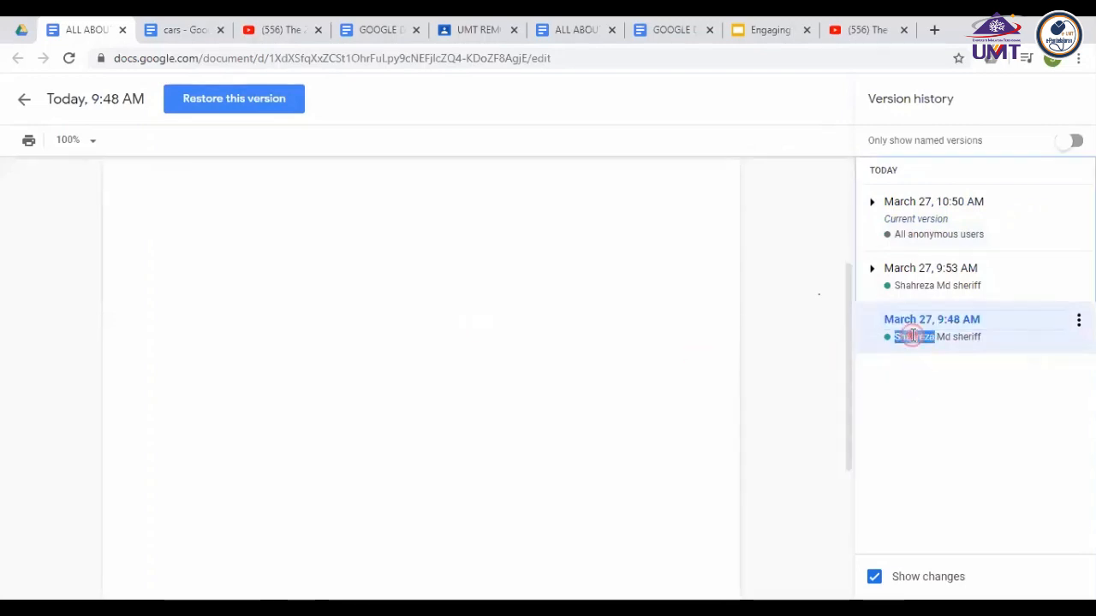
{"action": "left_click", "coordinate": [966, 336]}
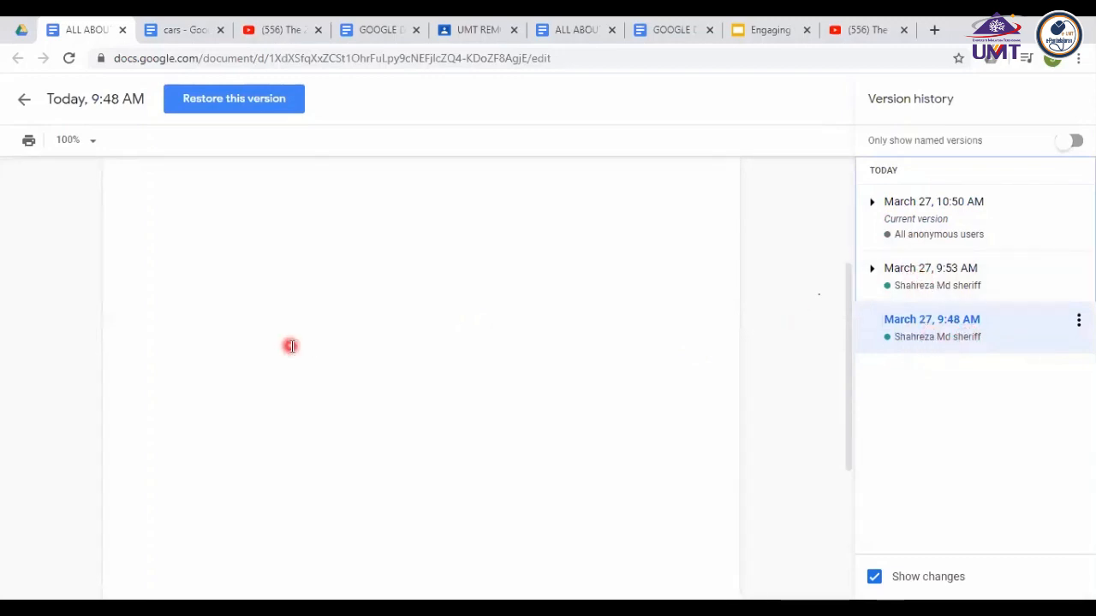
{"action": "scroll", "coordinate": [288, 345], "scroll_direction": "up", "scroll_amount": 3}
{"action": "scroll", "coordinate": [291, 346], "scroll_direction": "down", "scroll_amount": 5}
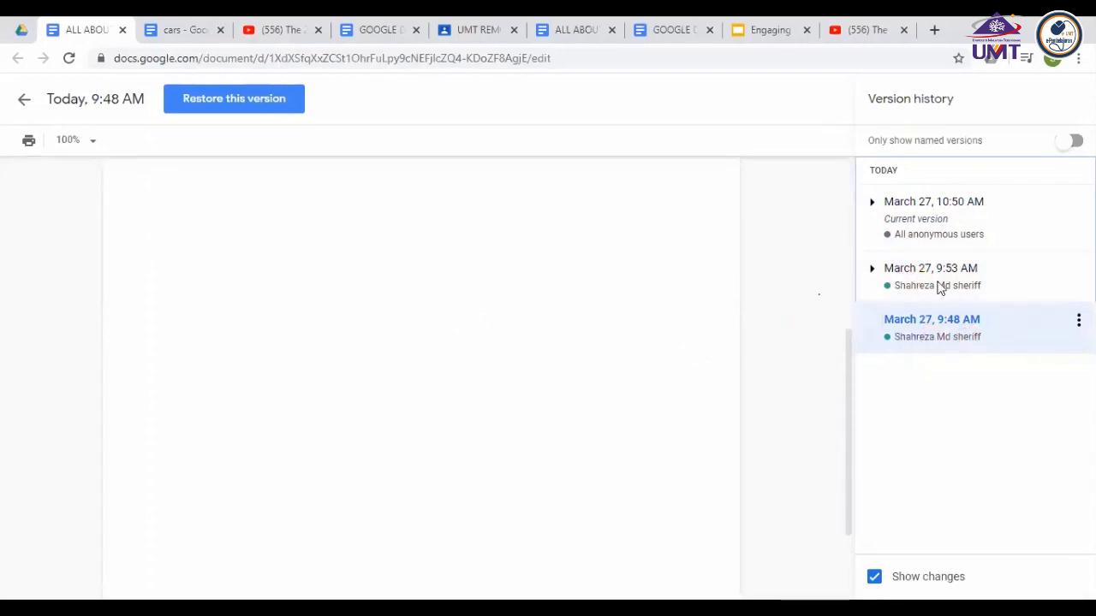
- Compare the March 27, 9:53 AM version with the current 10:50 AM version, and return to the document
{"action": "double_click", "coordinate": [922, 264]}
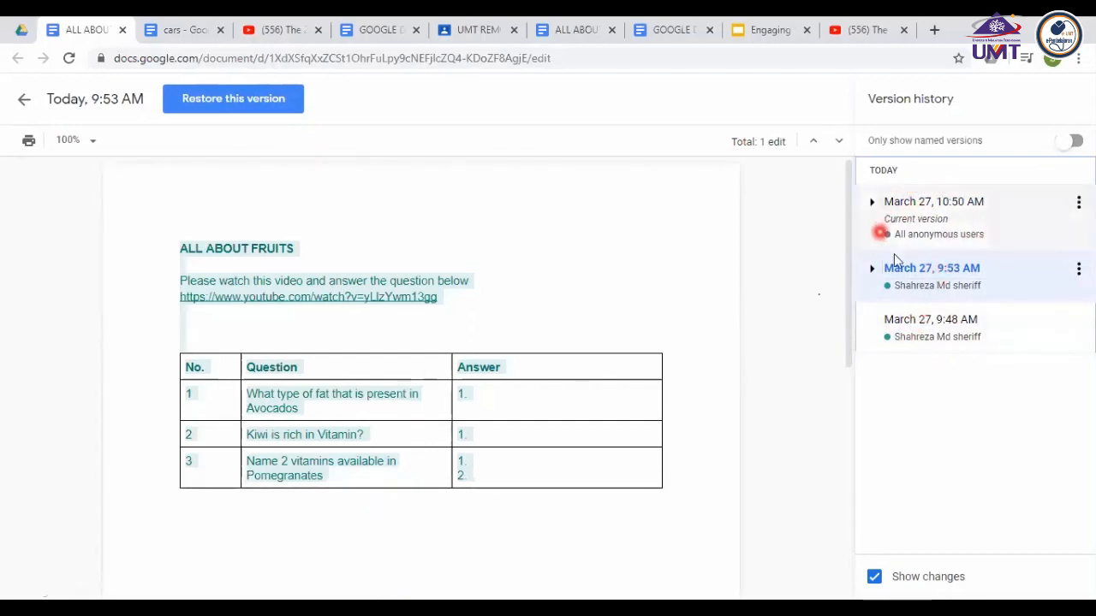
{"action": "left_click", "coordinate": [919, 208]}
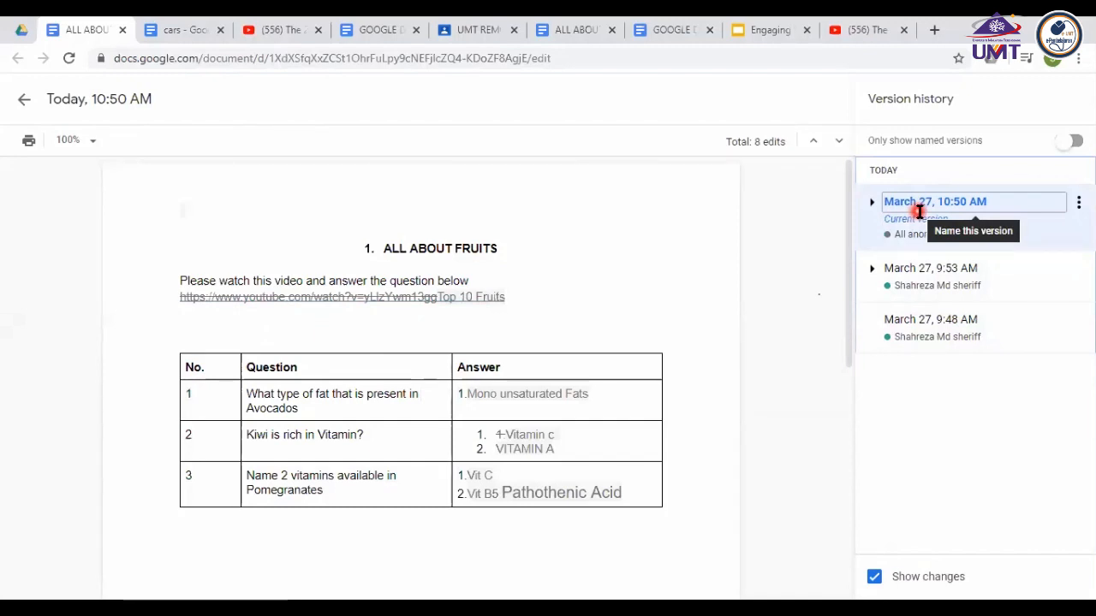
{"action": "left_click", "coordinate": [905, 276]}
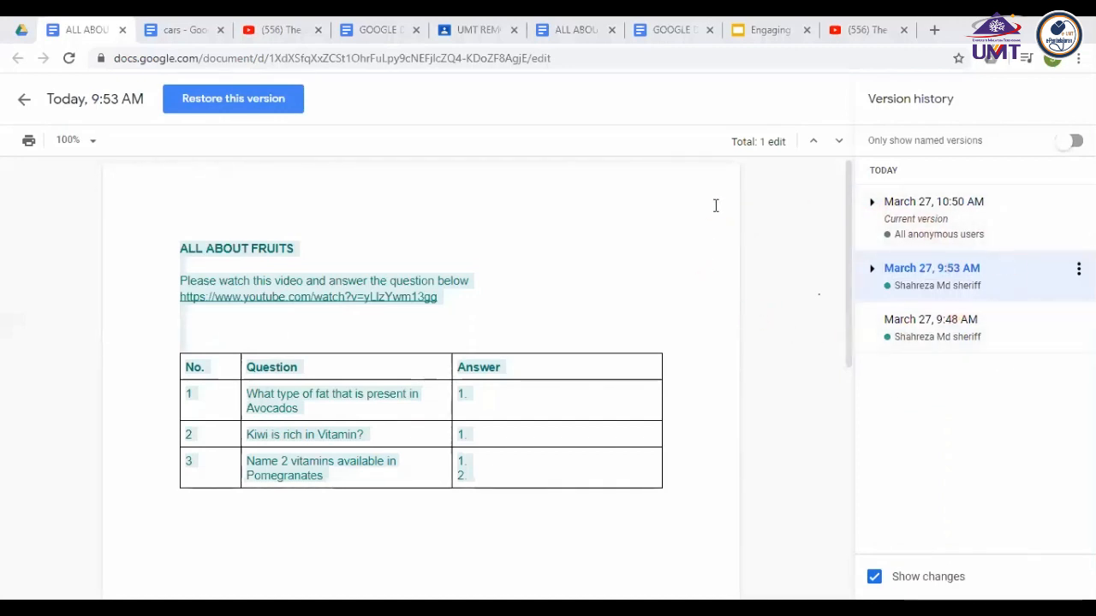
{"action": "double_click", "coordinate": [156, 246]}
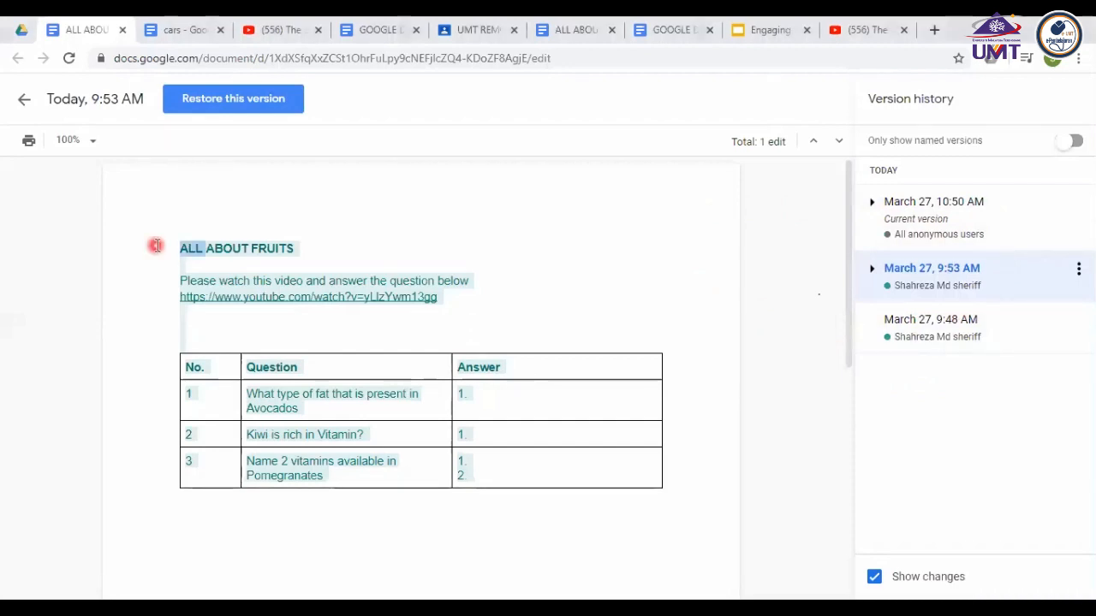
{"action": "left_click", "coordinate": [917, 216]}
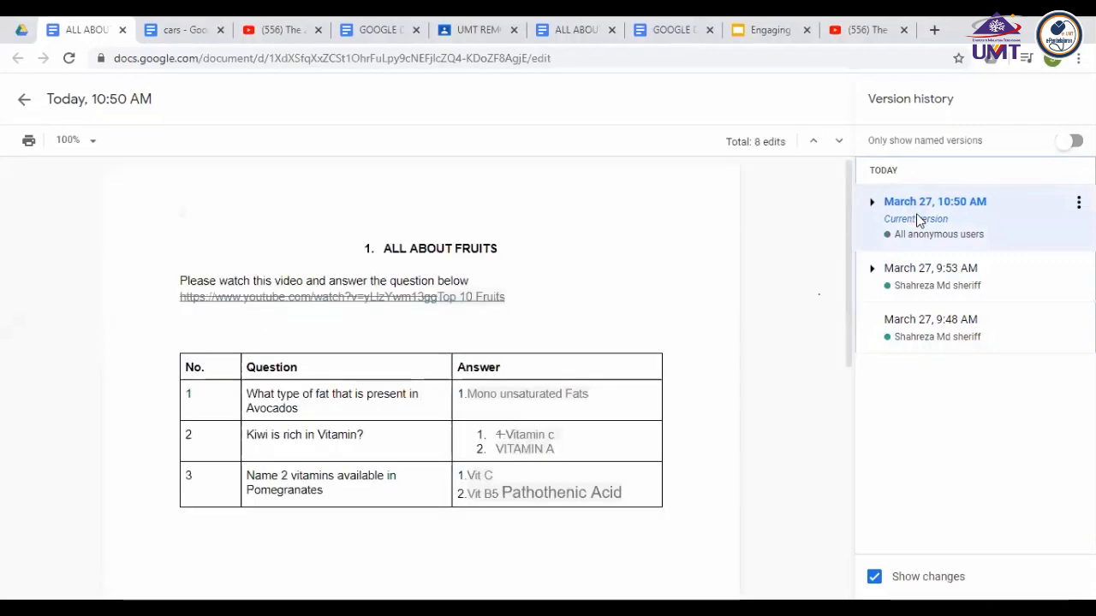
{"action": "left_click", "coordinate": [22, 100]}
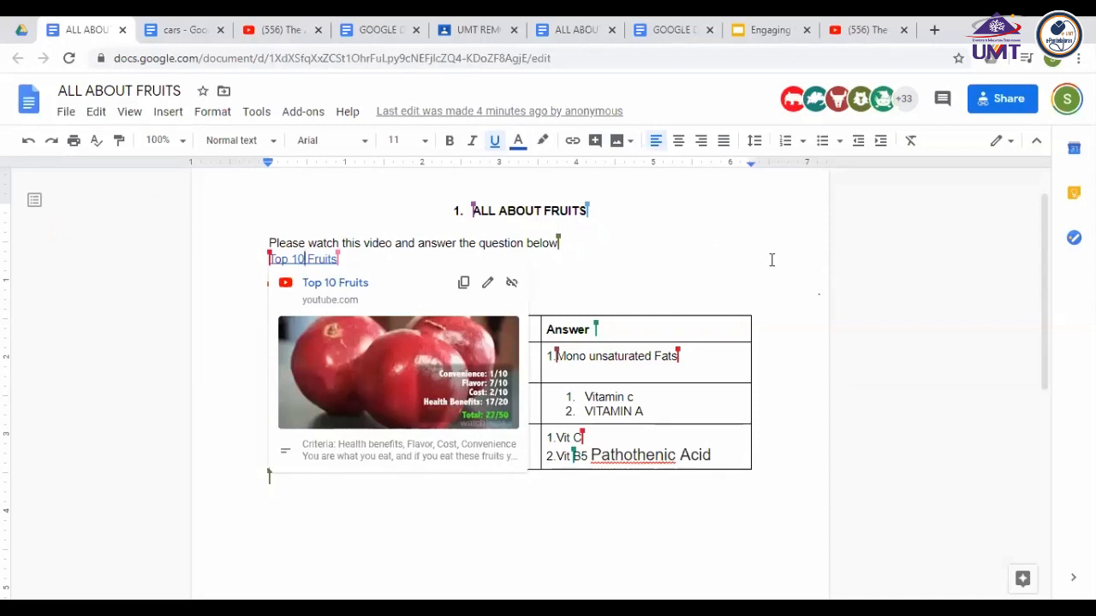
- Switch to the "Engaging Student Learning Using Google Doc_Notes" presentation and show slide 3 with the lecturer's contact details
{"action": "left_click", "coordinate": [12, 29]}
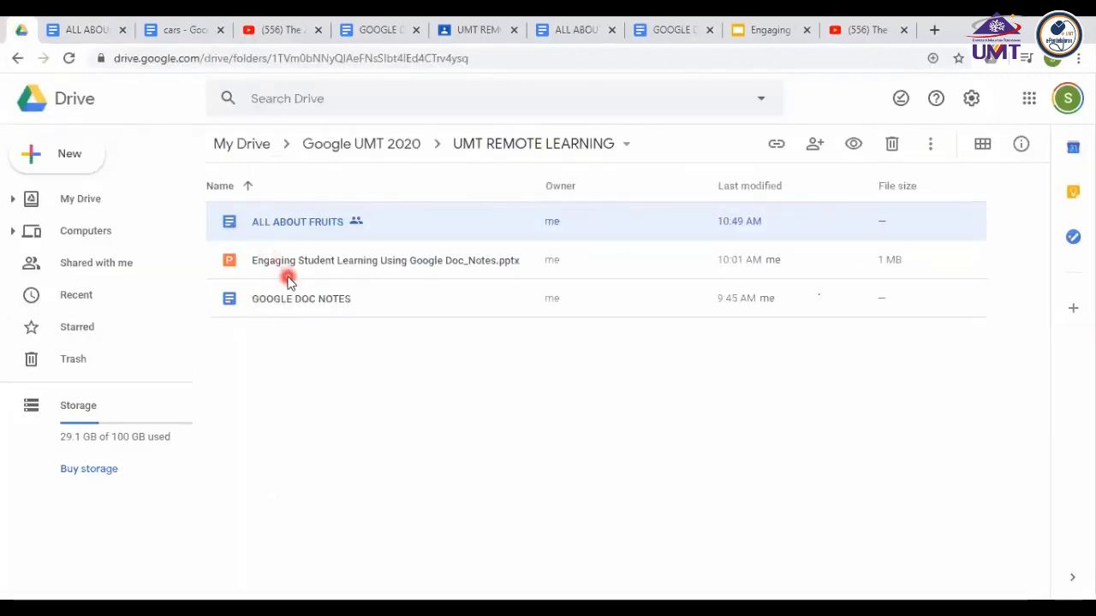
{"action": "left_click", "coordinate": [765, 30]}
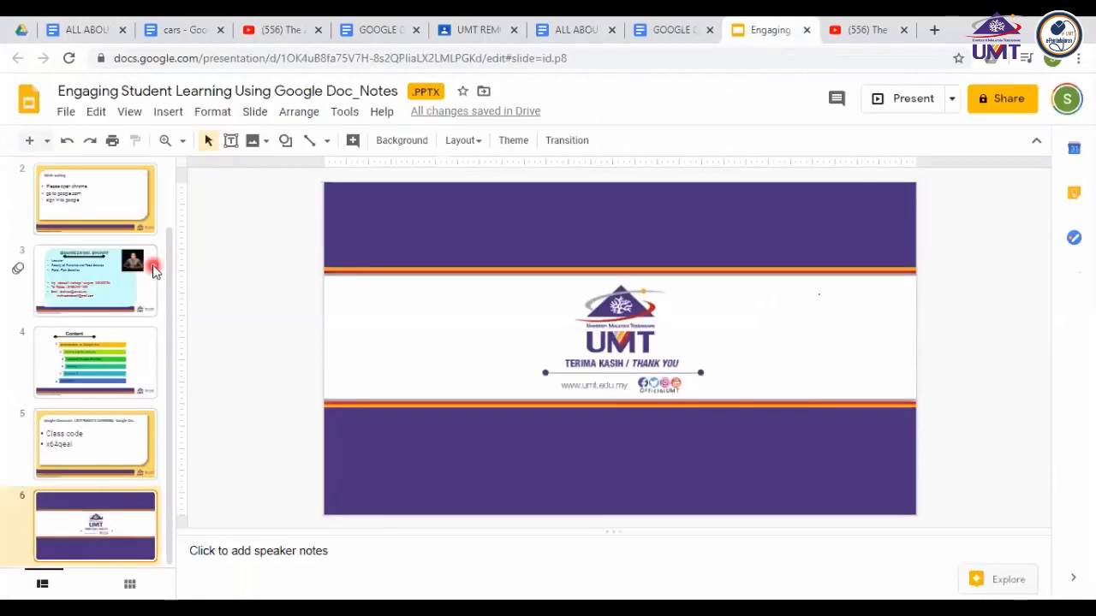
{"action": "left_click", "coordinate": [155, 270]}
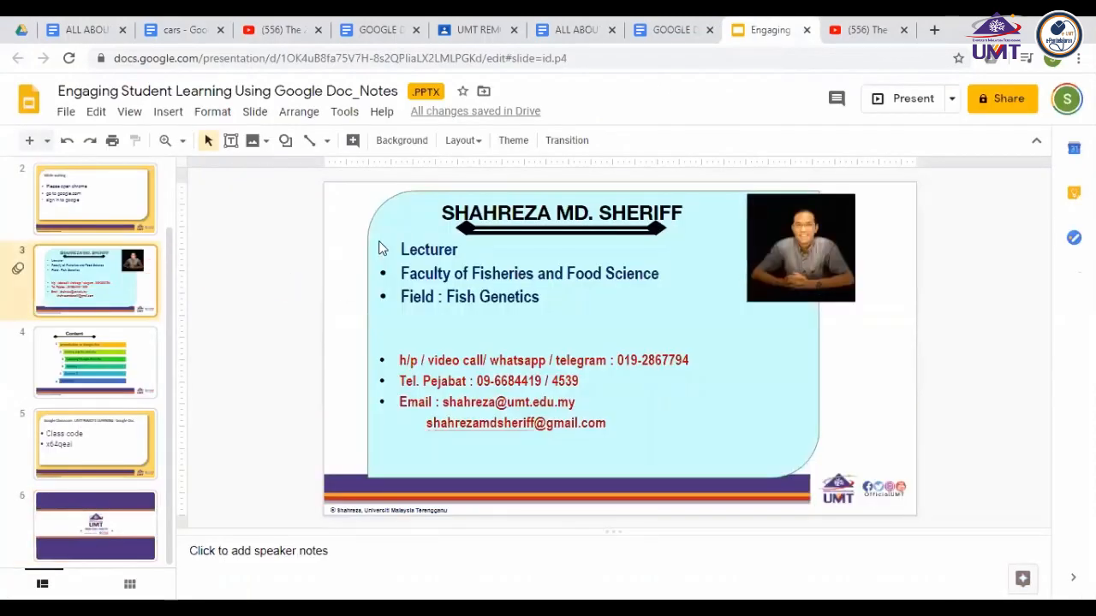